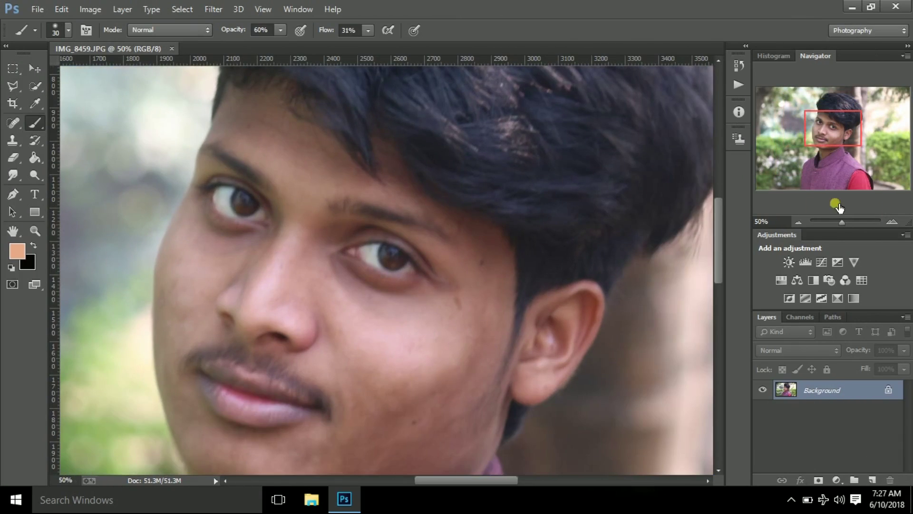
# Switch to the Mixer Brush retouching tool with the O shortcut.
pyautogui.press('o')
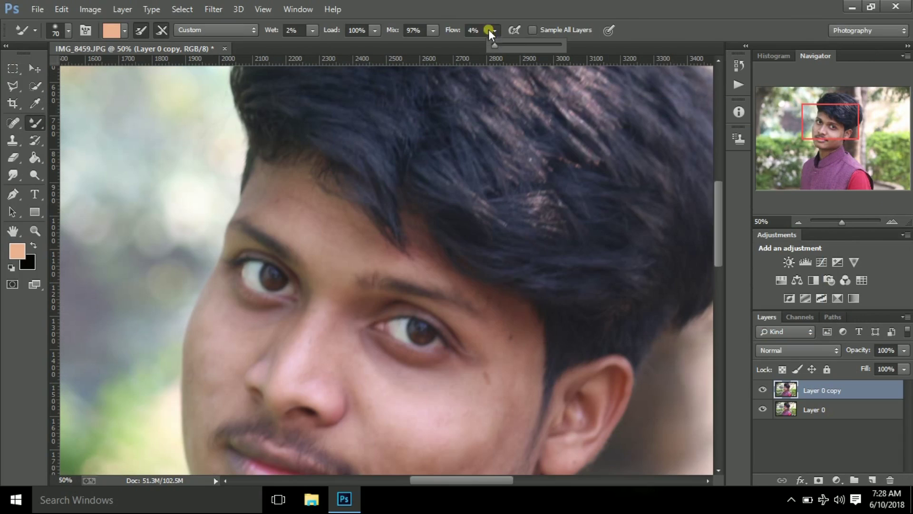
# Set the Mixer Brush Mix to 95%, Flow to 17%, and brush size to 100.
pyautogui.click(433, 30)
pyautogui.moveTo(425, 41); pyautogui.dragTo(426, 41)
pyautogui.click(490, 30)
pyautogui.press(']')
pyautogui.press(']')
pyautogui.press(']')
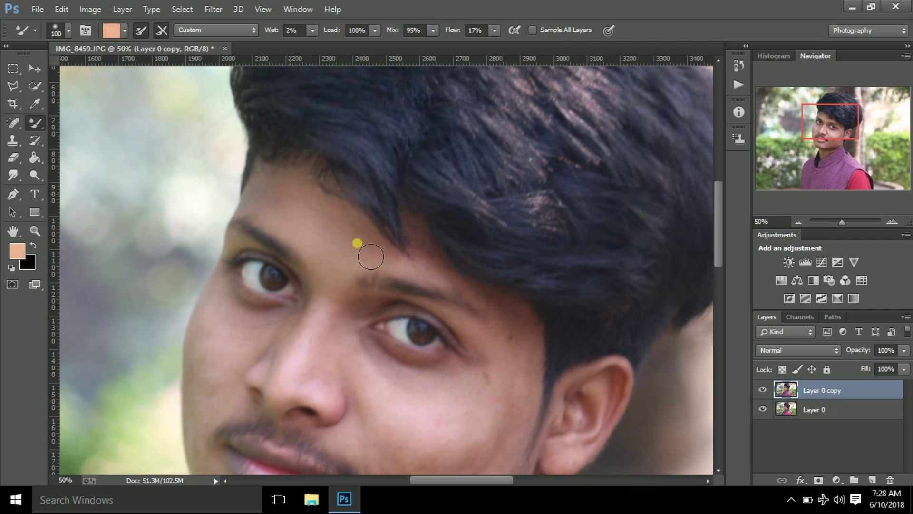
# Smooth the skin from forehead along the eyebrow and down the cheeks toward the moustache.
pyautogui.moveTo(398, 270); pyautogui.dragTo(508, 316)
pyautogui.scroll(-2, 594, 317)
pyautogui.scroll(-1, 547, 310)
pyautogui.moveTo(500, 299)
pyautogui.mouseDown()
pyautogui.moveTo(429, 391)
pyautogui.moveTo(489, 417)
pyautogui.moveTo(402, 411)
pyautogui.moveTo(433, 433)
pyautogui.moveTo(408, 381)
pyautogui.moveTo(235, 150)
pyautogui.moveTo(197, 276)
pyautogui.mouseUp()
pyautogui.scroll(-1, 405, 414)
pyautogui.press('[')
pyautogui.press('[')
pyautogui.moveTo(214, 237)
pyautogui.mouseDown()
pyautogui.moveTo(225, 283)
pyautogui.moveTo(214, 373)
pyautogui.moveTo(233, 346)
pyautogui.moveTo(231, 409)
pyautogui.moveTo(298, 389)
pyautogui.moveTo(286, 381)
pyautogui.mouseUp()
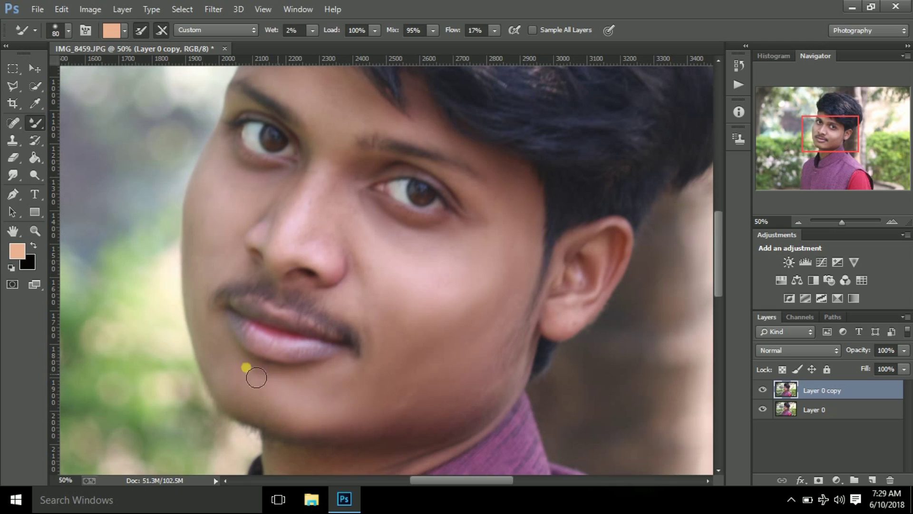
# Smooth two more forehead patches with an 80-size brush.
pyautogui.scroll(2, 389, 273)
pyautogui.press('[')
pyautogui.press('[')
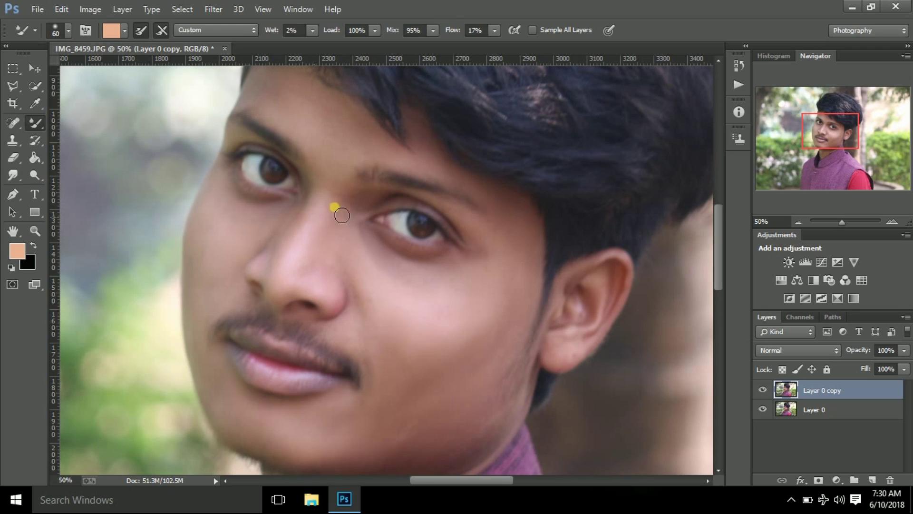
pyautogui.scroll(2, 322, 257)
pyautogui.press(']')
pyautogui.press(']')
pyautogui.moveTo(275, 127); pyautogui.dragTo(292, 154)
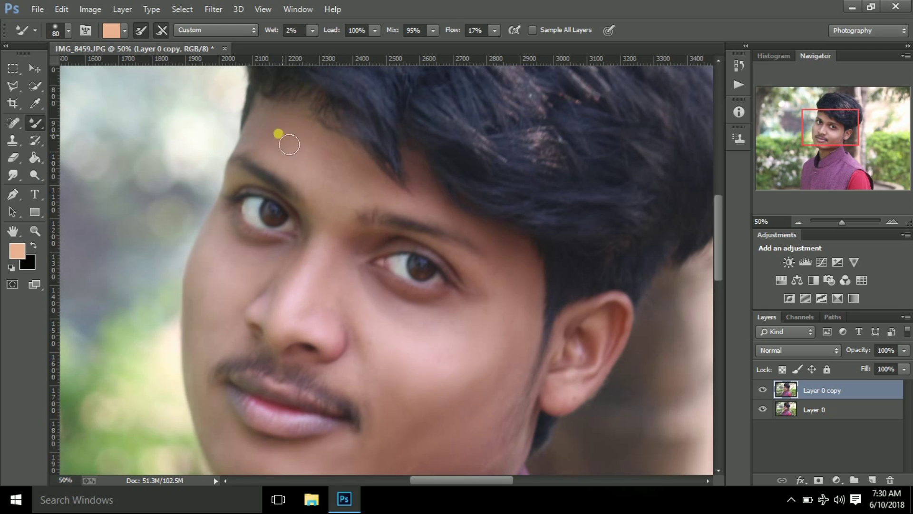
pyautogui.moveTo(373, 214)
pyautogui.mouseDown()
pyautogui.moveTo(274, 122)
pyautogui.moveTo(513, 252)
pyautogui.mouseUp()
pyautogui.hotkey('ctrl', '-')
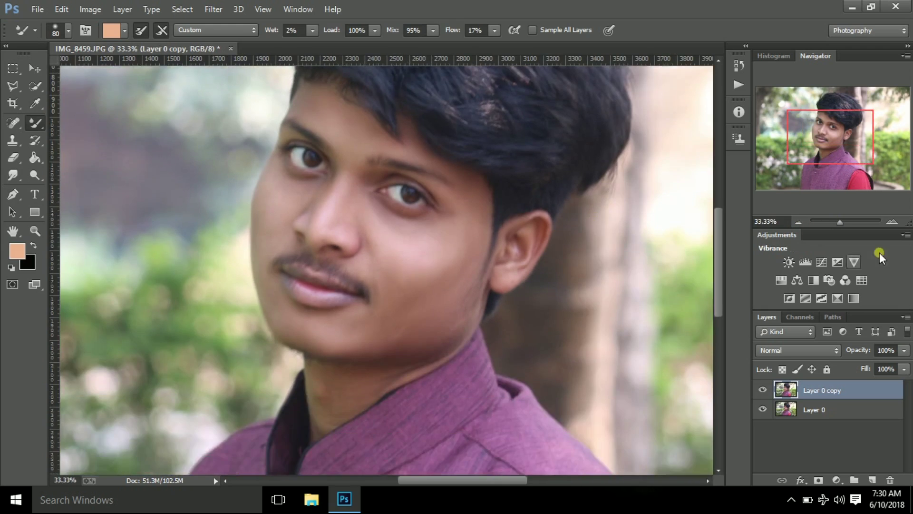
# Blend the shadow along the neck and collar with a 100-size brush.
pyautogui.hotkey('ctrl', '1')
pyautogui.moveTo(829, 137); pyautogui.dragTo(829, 152)
pyautogui.press(']')
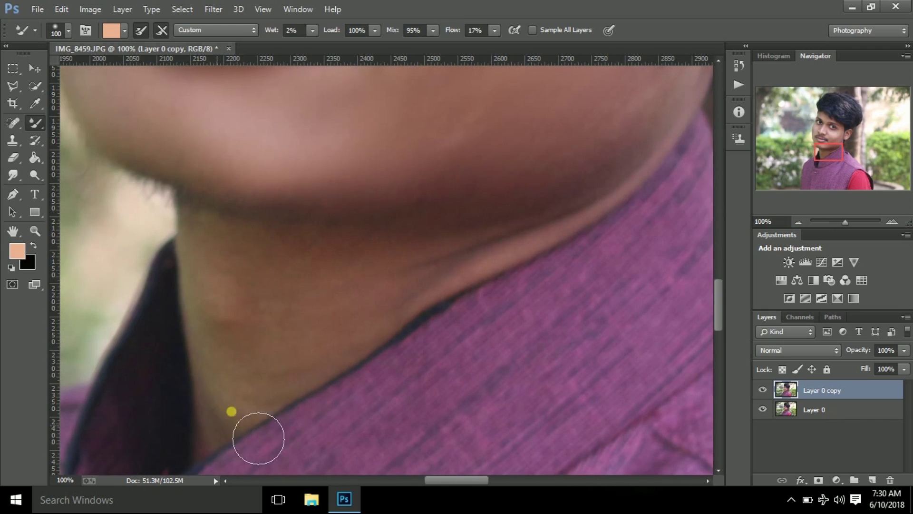
pyautogui.moveTo(240, 453)
pyautogui.mouseDown()
pyautogui.moveTo(253, 354)
pyautogui.moveTo(617, 230)
pyautogui.moveTo(367, 291)
pyautogui.moveTo(439, 277)
pyautogui.mouseUp()
# Return to a 50% view of the face and smooth the skin on the nose.
pyautogui.click(799, 222)
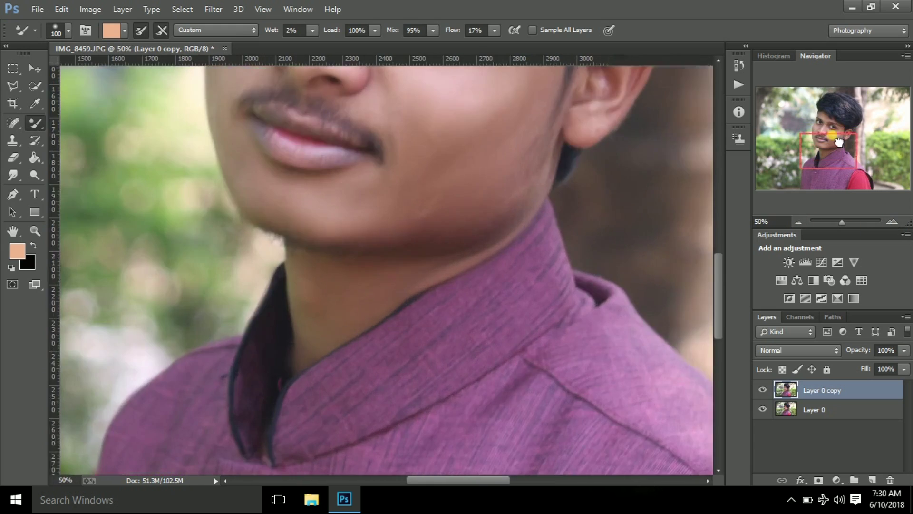
pyautogui.moveTo(486, 86); pyautogui.dragTo(513, 246)
pyautogui.press(']')
pyautogui.press(']')
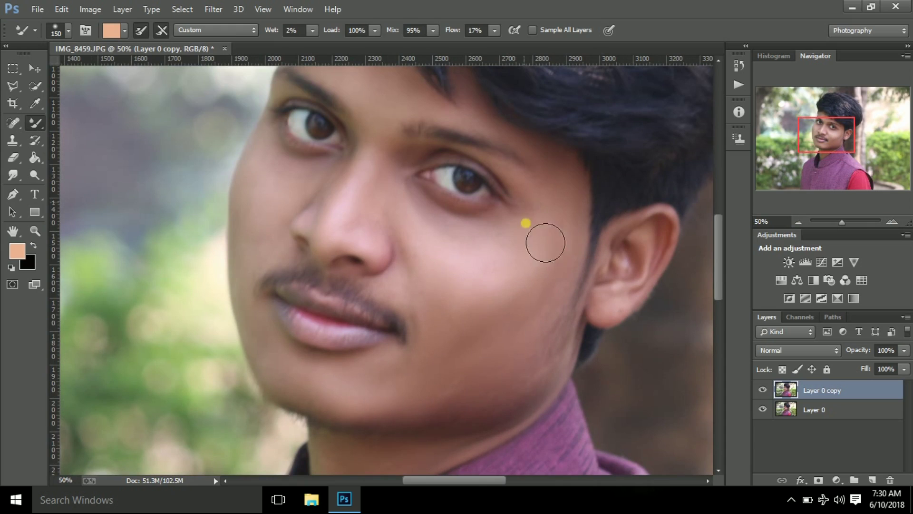
pyautogui.scroll(3, 428, 171)
pyautogui.press('[')
pyautogui.press('[')
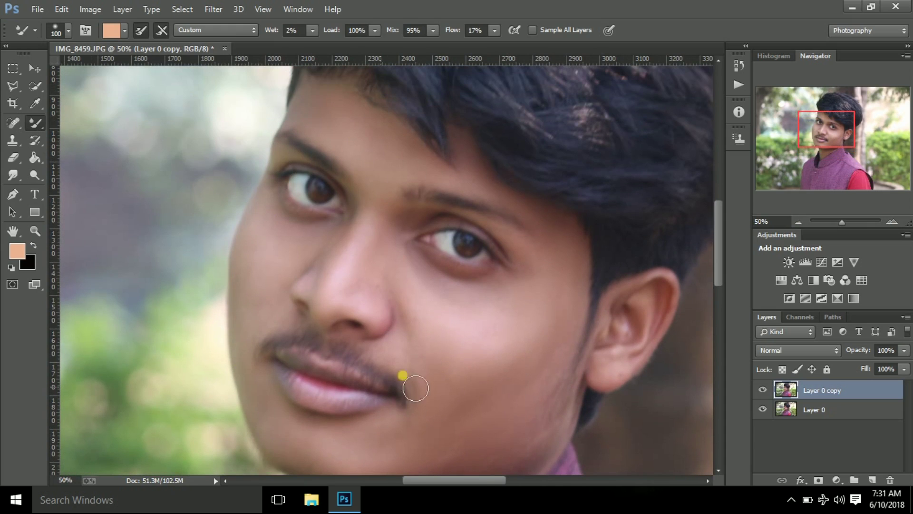
pyautogui.scroll(-2, 376, 323)
pyautogui.moveTo(347, 273)
pyautogui.mouseDown()
pyautogui.moveTo(387, 267)
pyautogui.moveTo(373, 261)
pyautogui.moveTo(414, 290)
pyautogui.moveTo(309, 295)
pyautogui.mouseUp()
# Resize the brush to 60 and smooth the jawline up toward the ear.
pyautogui.press('[')
pyautogui.press('[')
pyautogui.press('[')
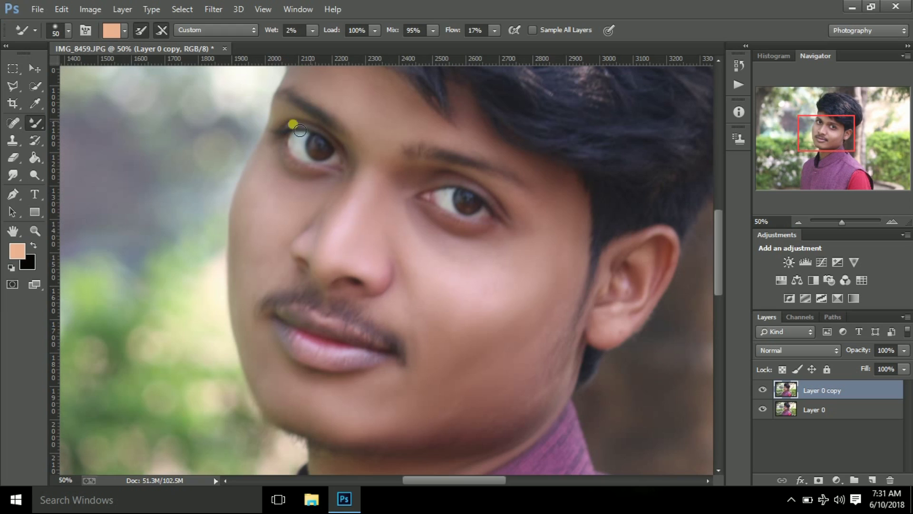
pyautogui.press(']')
pyautogui.press(']')
pyautogui.scroll(2, 323, 121)
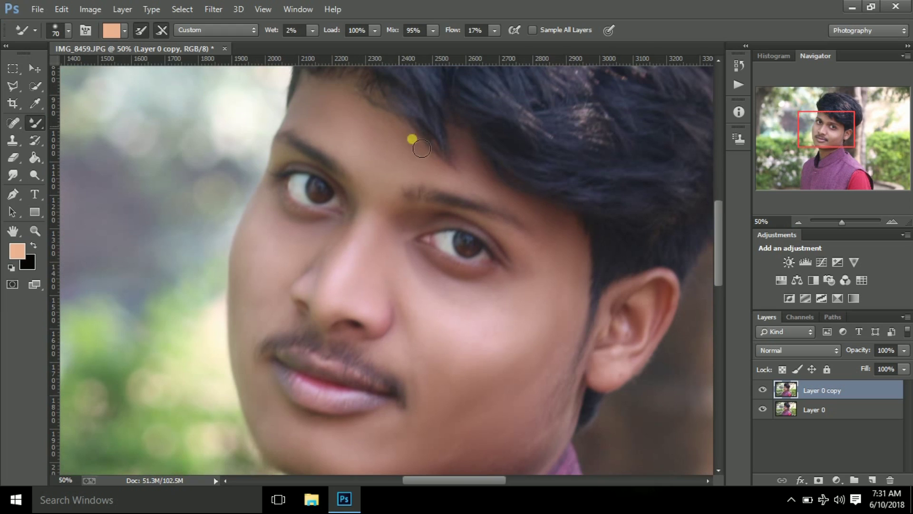
pyautogui.scroll(-2, 591, 285)
pyautogui.scroll(-2, 565, 341)
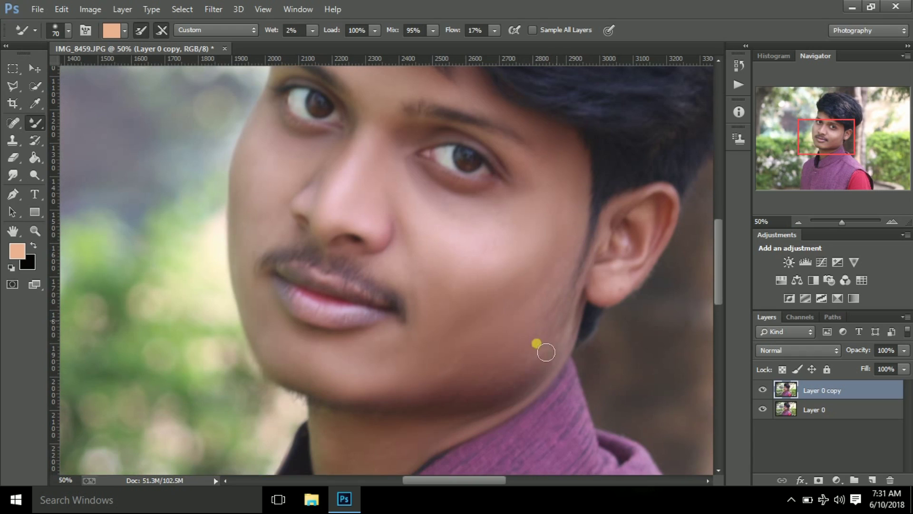
pyautogui.press(']')
pyautogui.press(']')
pyautogui.press(']')
pyautogui.press('[')
pyautogui.press('[')
pyautogui.press('[')
pyautogui.moveTo(555, 313)
pyautogui.mouseDown()
pyautogui.moveTo(546, 316)
pyautogui.moveTo(573, 300)
pyautogui.mouseUp()
# Blend the cheek and jaw skin down to the chin and toward the neck.
pyautogui.click(795, 222)
pyautogui.moveTo(453, 307)
pyautogui.mouseDown()
pyautogui.moveTo(509, 285)
pyautogui.moveTo(393, 350)
pyautogui.moveTo(355, 348)
pyautogui.moveTo(507, 283)
pyautogui.moveTo(502, 290)
pyautogui.mouseUp()
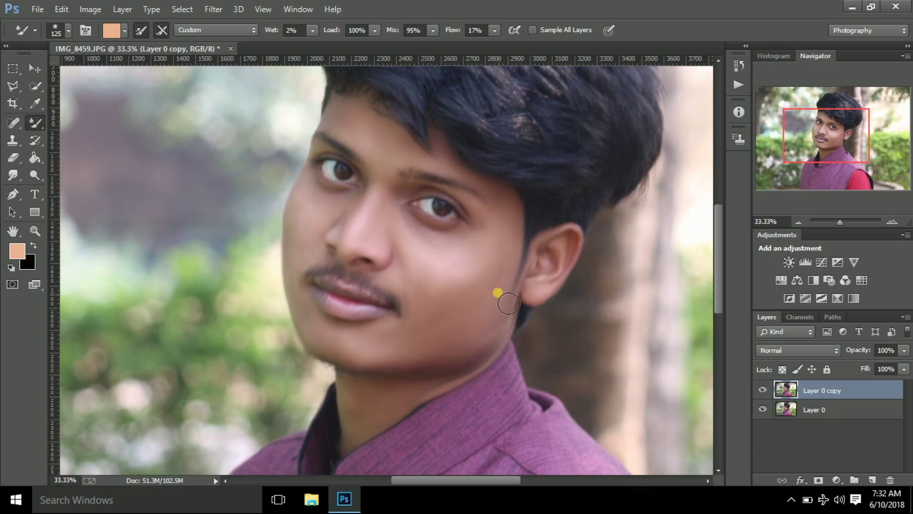
pyautogui.moveTo(512, 288); pyautogui.dragTo(498, 346)
pyautogui.click(797, 225)
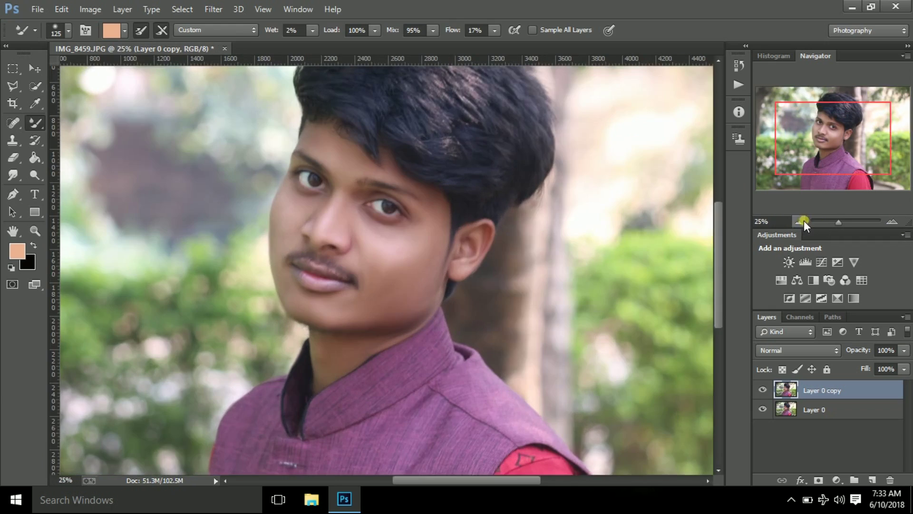
# In the Camera Raw filter, warm the white balance, lift shadows to +17 and raise blacks.
pyautogui.click(804, 221)
pyautogui.click(214, 9)
pyautogui.click(279, 88)
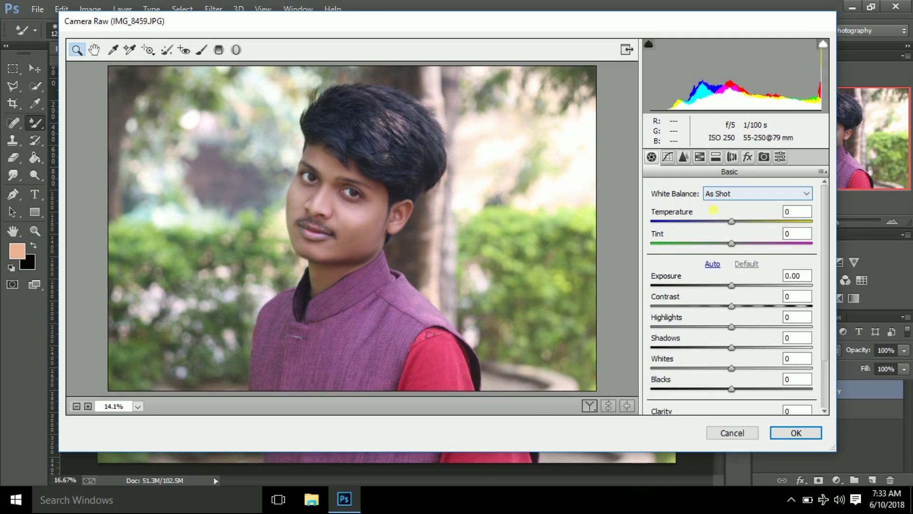
pyautogui.moveTo(736, 222)
pyautogui.mouseDown()
pyautogui.moveTo(733, 275)
pyautogui.moveTo(745, 278)
pyautogui.mouseUp()
pyautogui.scroll(-2, 736, 238)
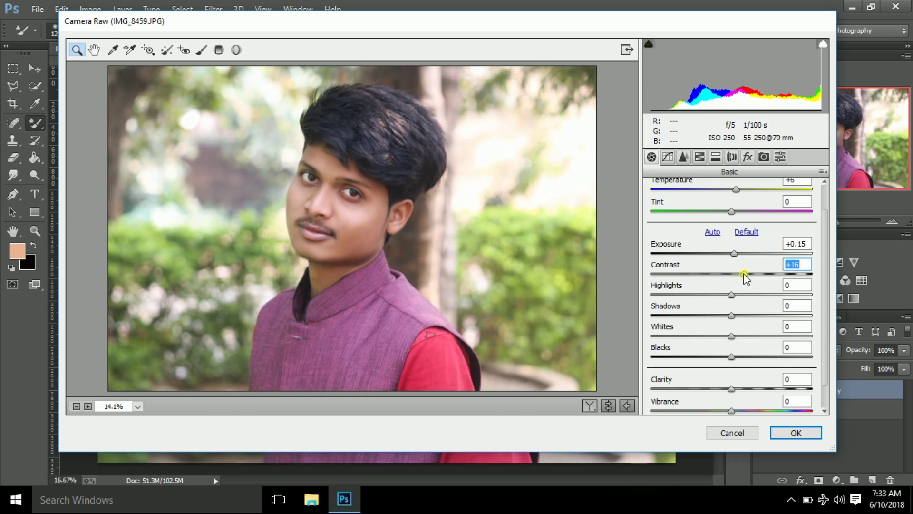
pyautogui.scroll(-2, 747, 290)
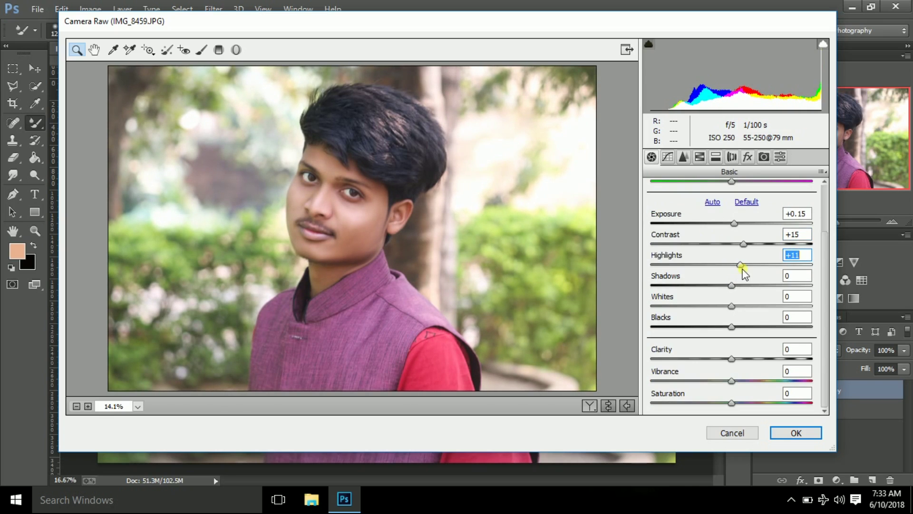
pyautogui.moveTo(737, 285)
pyautogui.mouseDown()
pyautogui.moveTo(745, 285)
pyautogui.moveTo(748, 306)
pyautogui.mouseUp()
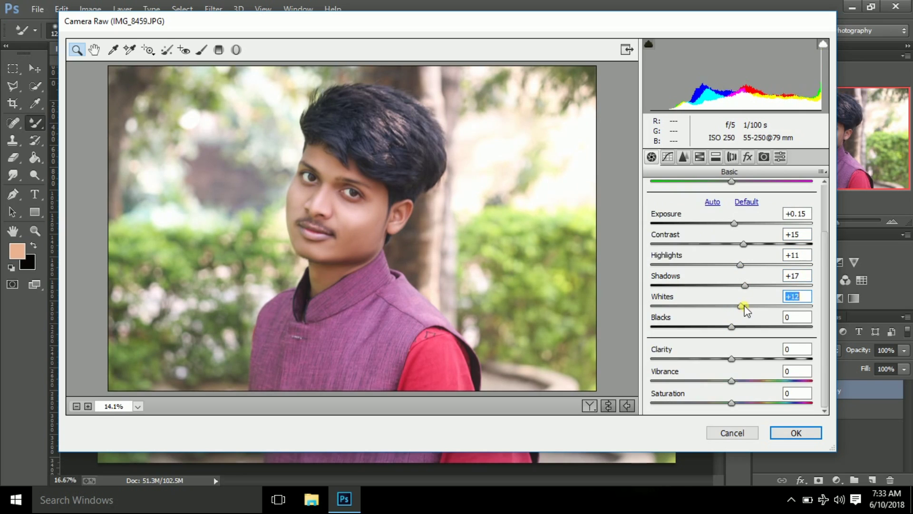
pyautogui.moveTo(732, 327); pyautogui.dragTo(743, 327)
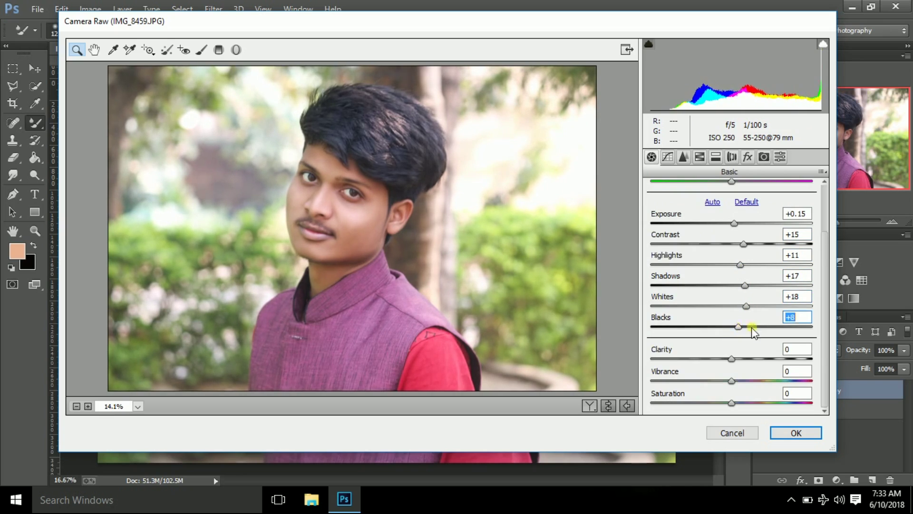
# Shift the reds hue, desaturate reds and oranges, brighten their luminance, and apply.
pyautogui.click(699, 157)
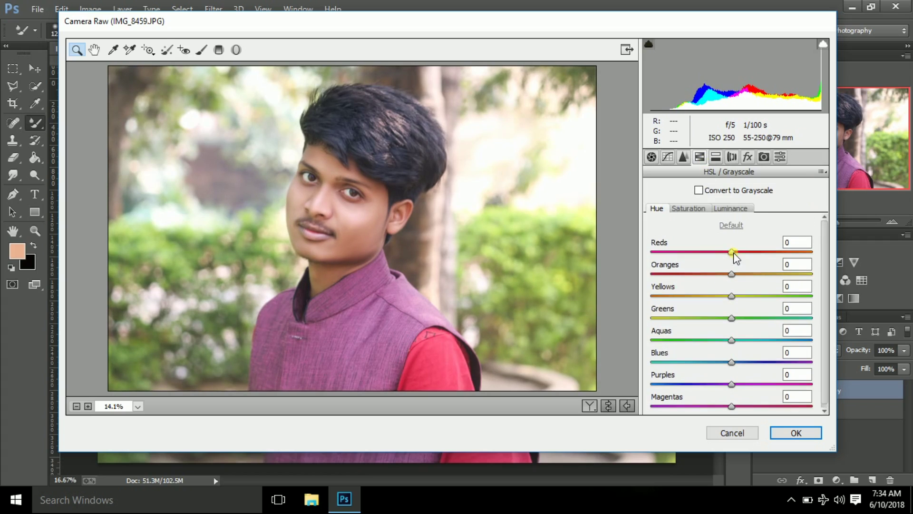
pyautogui.moveTo(732, 252); pyautogui.dragTo(734, 253)
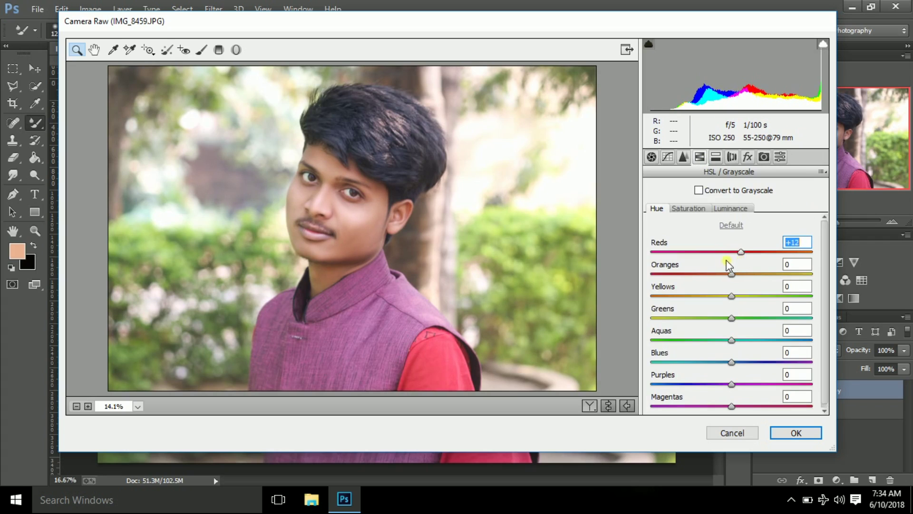
pyautogui.moveTo(735, 252)
pyautogui.mouseDown()
pyautogui.moveTo(714, 252)
pyautogui.moveTo(723, 274)
pyautogui.mouseUp()
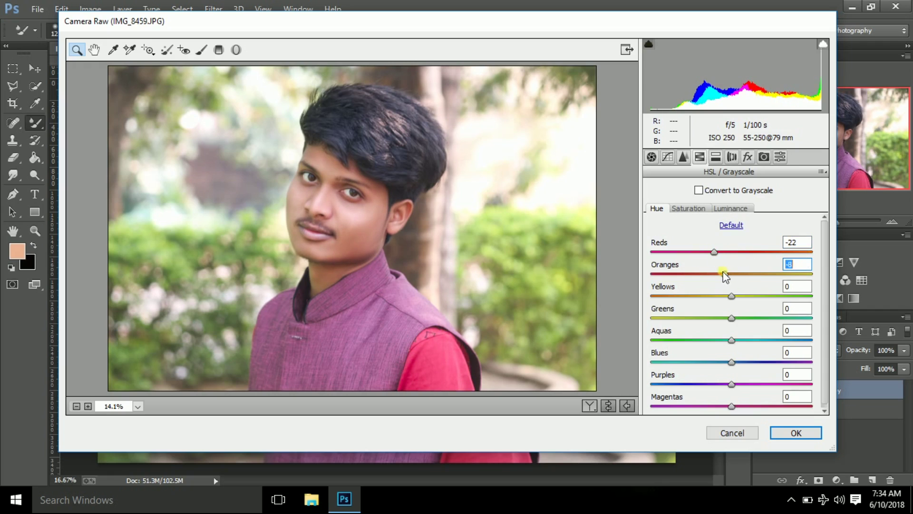
pyautogui.click(698, 209)
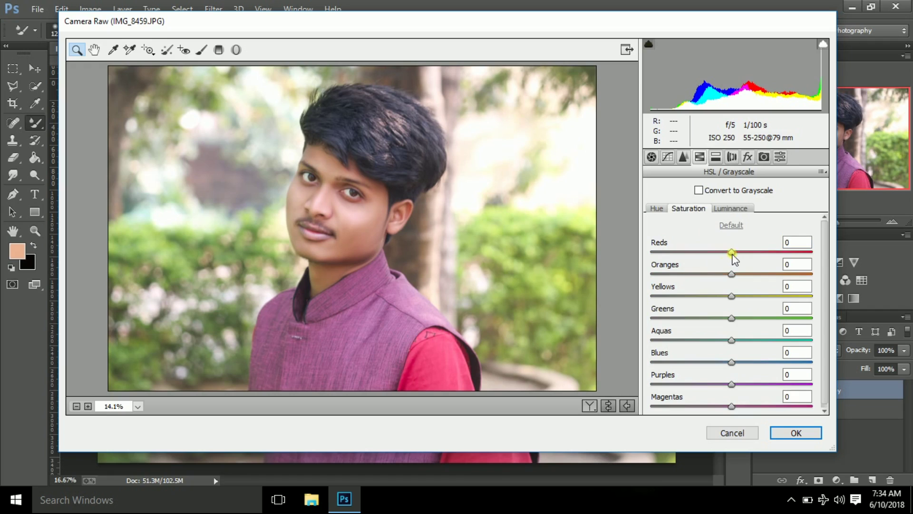
pyautogui.moveTo(732, 252); pyautogui.dragTo(721, 252)
pyautogui.click(732, 274)
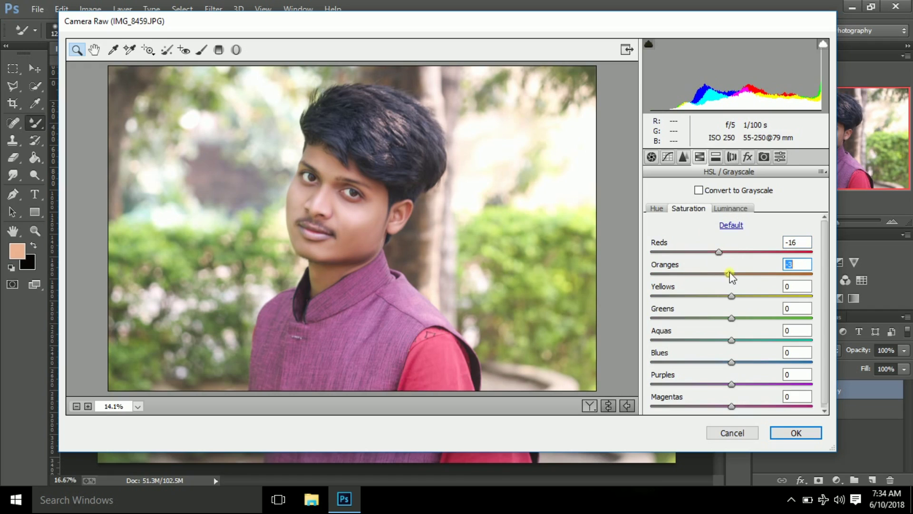
pyautogui.click(731, 209)
pyautogui.moveTo(732, 248)
pyautogui.mouseDown()
pyautogui.moveTo(755, 249)
pyautogui.moveTo(750, 270)
pyautogui.moveTo(762, 271)
pyautogui.moveTo(743, 249)
pyautogui.mouseUp()
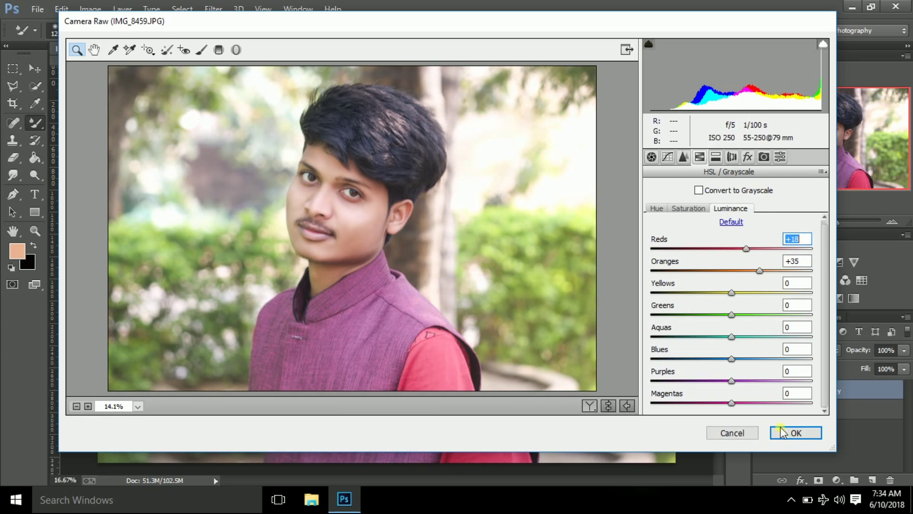
pyautogui.click(782, 432)
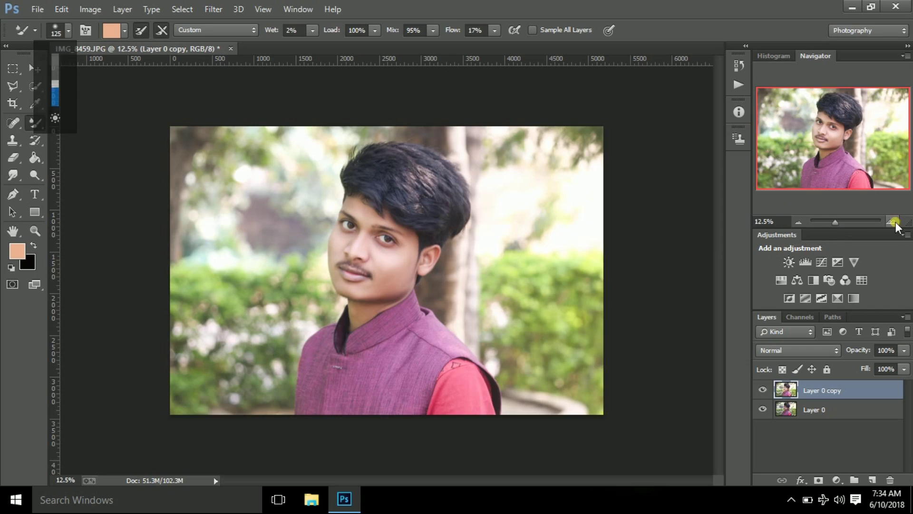
# Duplicate Layer 0, then erase the graded top copy over the vest at 100% and lightly at 18%.
pyautogui.press('XF86MonBrightnessDown')
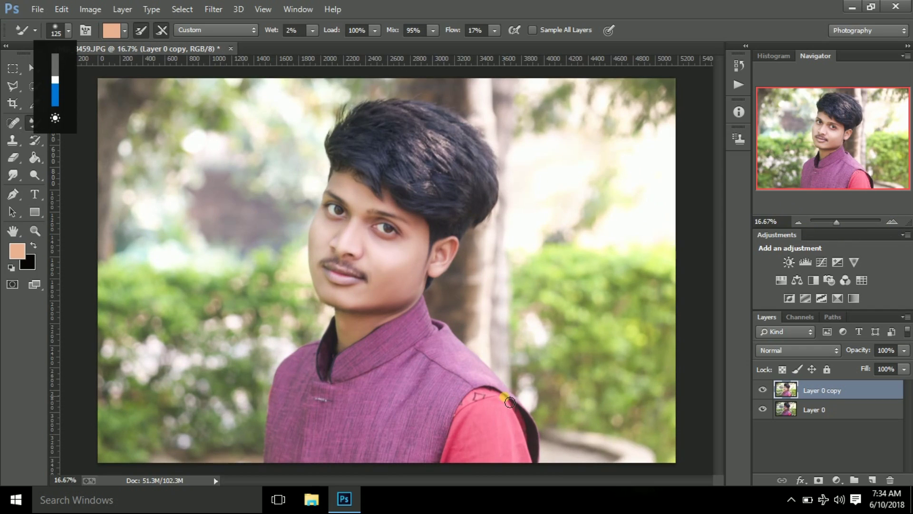
pyautogui.press('e')
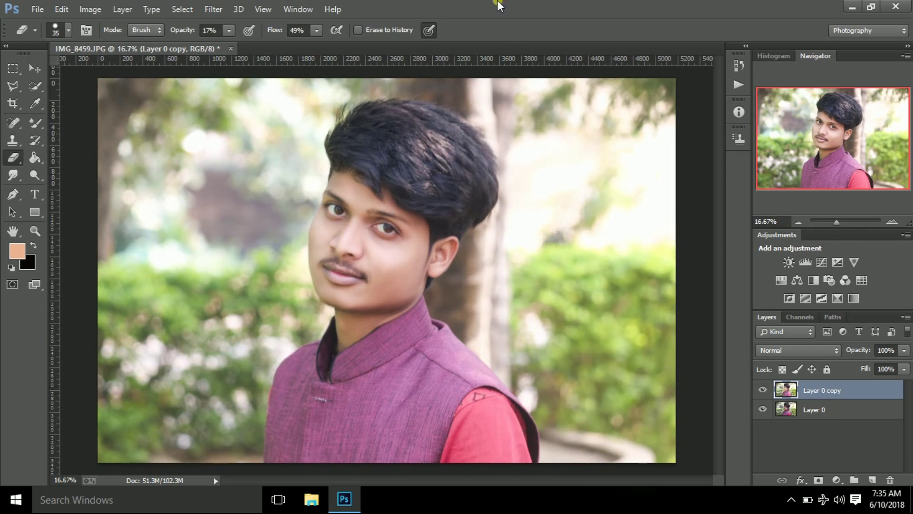
pyautogui.press(']')
pyautogui.press(']')
pyautogui.press(']')
pyautogui.click(798, 222)
pyautogui.moveTo(815, 410); pyautogui.dragTo(872, 480)
pyautogui.moveTo(229, 30); pyautogui.dragTo(322, 61)
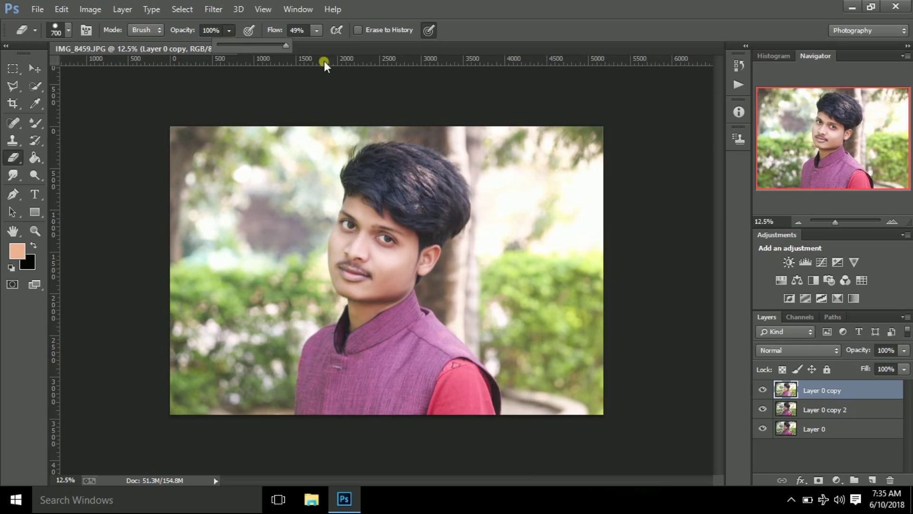
pyautogui.press('[')
pyautogui.moveTo(418, 328); pyautogui.dragTo(366, 387)
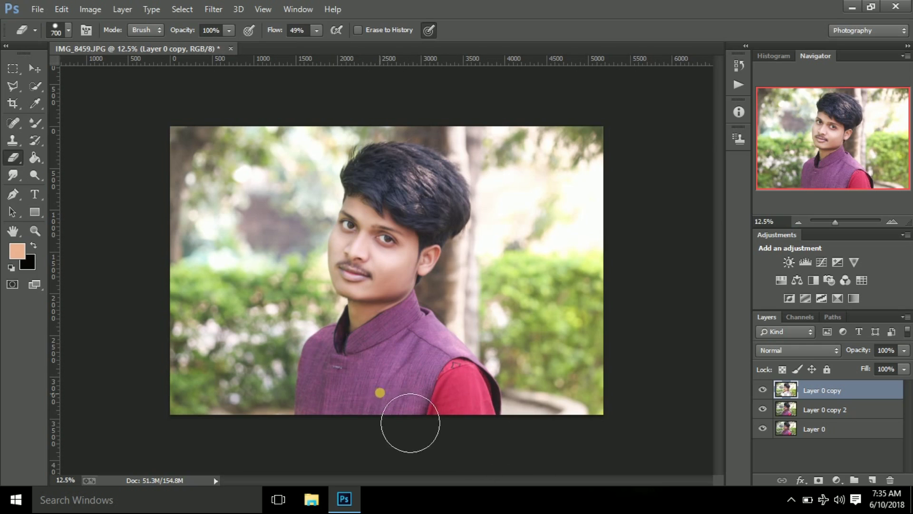
pyautogui.moveTo(229, 30); pyautogui.dragTo(169, 47)
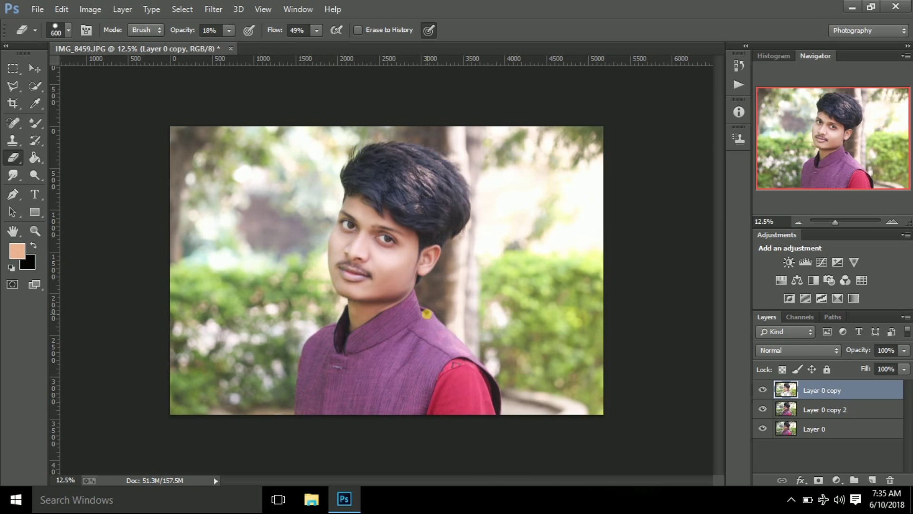
pyautogui.moveTo(526, 376); pyautogui.dragTo(462, 380)
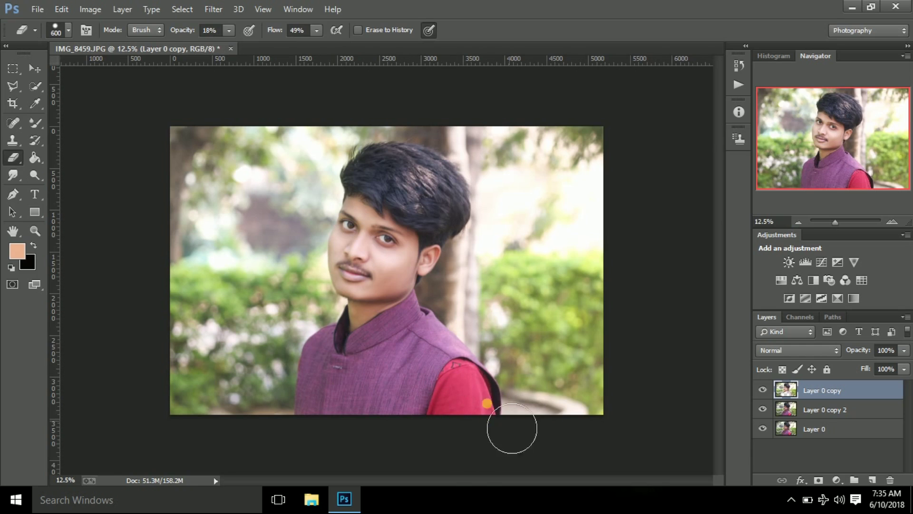
# Merge Layer 0 copy down into the layer below and relaunch the Camera Raw filter.
pyautogui.rightClick(850, 418)
pyautogui.click(590, 382)
pyautogui.click(213, 9)
pyautogui.click(290, 89)
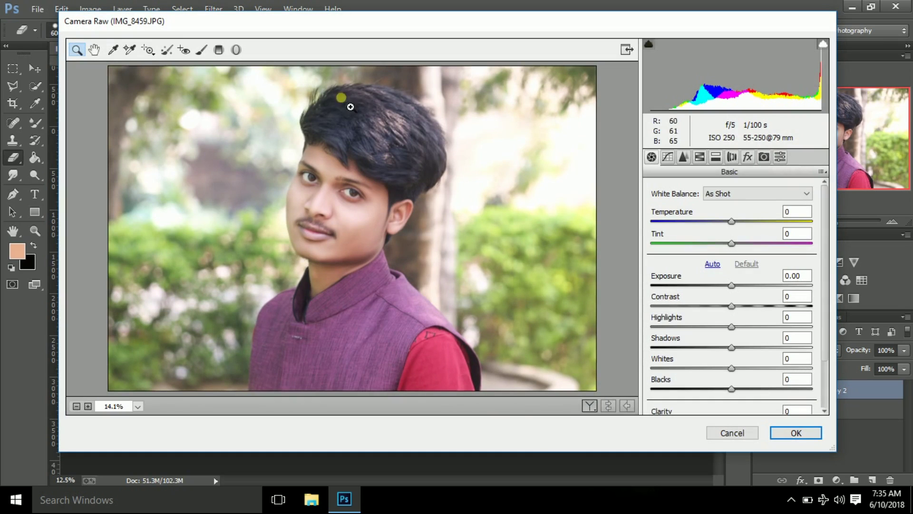
# In HSL Hue, shift the yellows, greens and aquas hues and reset blues to zero.
pyautogui.click(699, 157)
pyautogui.click(661, 209)
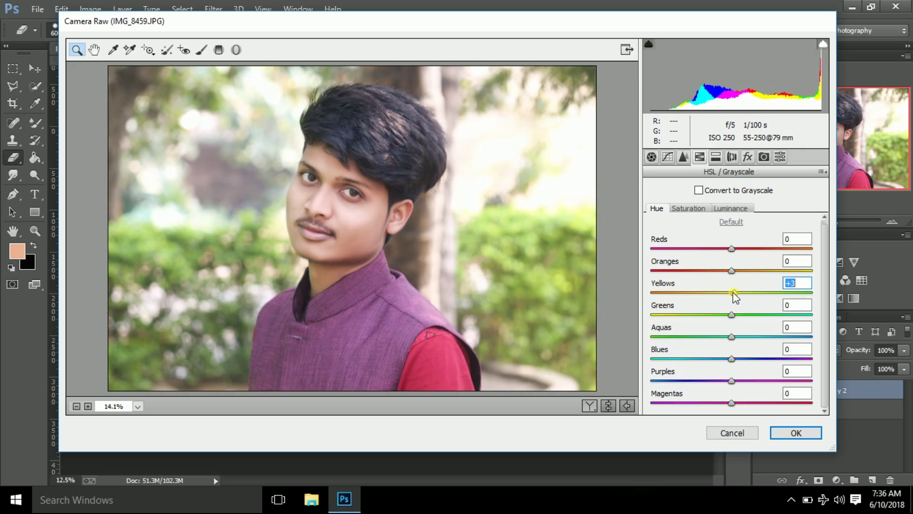
pyautogui.moveTo(733, 292)
pyautogui.mouseDown()
pyautogui.moveTo(773, 292)
pyautogui.moveTo(728, 304)
pyautogui.mouseUp()
pyautogui.moveTo(732, 315); pyautogui.dragTo(705, 315)
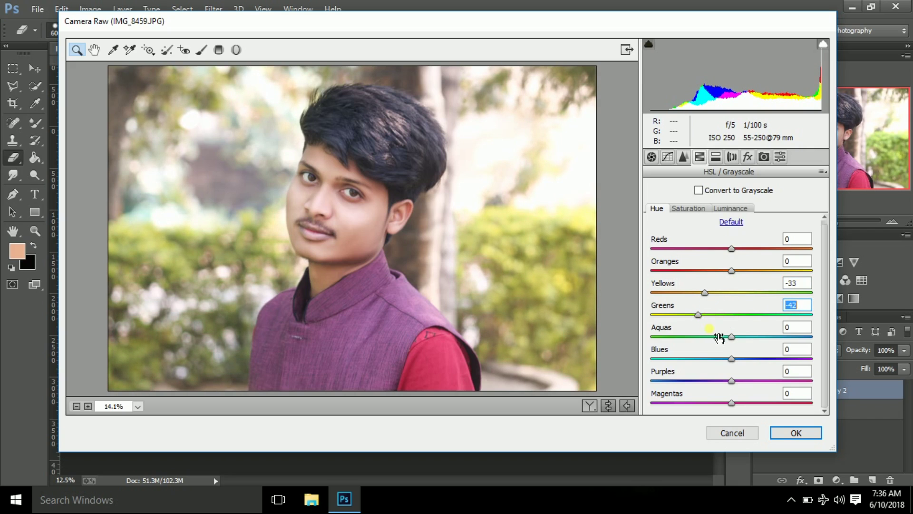
pyautogui.moveTo(730, 337)
pyautogui.mouseDown()
pyautogui.moveTo(789, 336)
pyautogui.moveTo(771, 336)
pyautogui.mouseUp()
pyautogui.click(762, 358)
pyautogui.doubleClick(742, 358)
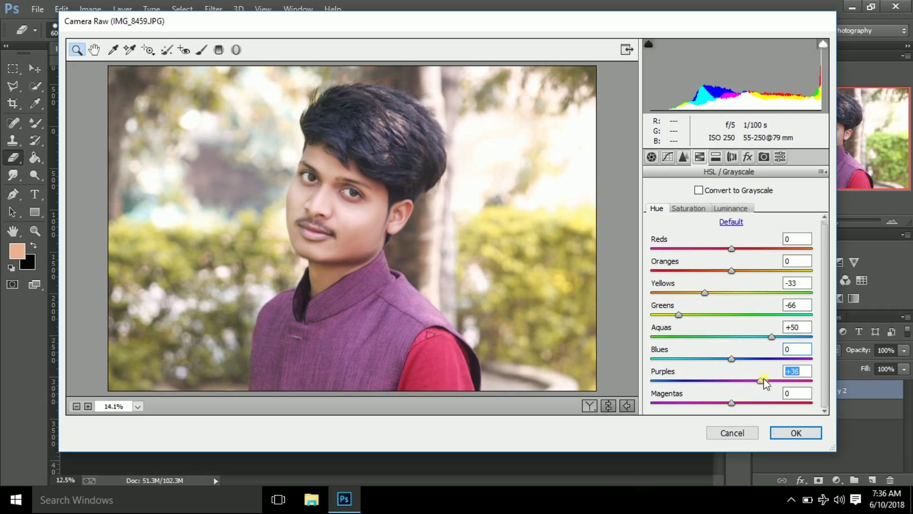
# Push the purples hue to maximum, adjust magentas, and reset then reshift the reds hue.
pyautogui.moveTo(732, 381); pyautogui.dragTo(815, 381)
pyautogui.moveTo(732, 403); pyautogui.dragTo(780, 403)
pyautogui.moveTo(844, 403); pyautogui.dragTo(671, 403)
pyautogui.moveTo(732, 248)
pyautogui.mouseDown()
pyautogui.moveTo(778, 250)
pyautogui.moveTo(685, 248)
pyautogui.mouseUp()
pyautogui.write('0')
pyautogui.press('Tab')
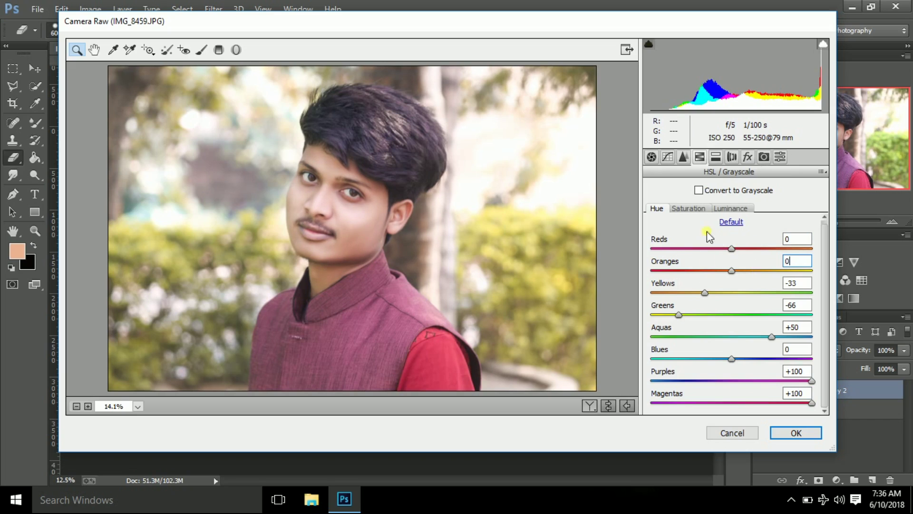
pyautogui.moveTo(731, 249)
pyautogui.mouseDown()
pyautogui.moveTo(776, 249)
pyautogui.moveTo(676, 249)
pyautogui.moveTo(804, 249)
pyautogui.moveTo(645, 249)
pyautogui.moveTo(773, 253)
pyautogui.mouseUp()
# Raise yellows and greens saturation to +53, boost aquas, blues and magentas, and adjust purples.
pyautogui.click(688, 209)
pyautogui.click(732, 274)
pyautogui.moveTo(732, 295)
pyautogui.mouseDown()
pyautogui.moveTo(784, 295)
pyautogui.moveTo(775, 296)
pyautogui.mouseUp()
pyautogui.moveTo(731, 317); pyautogui.dragTo(774, 318)
pyautogui.moveTo(736, 341); pyautogui.dragTo(764, 339)
pyautogui.write('0')
pyautogui.moveTo(733, 384); pyautogui.dragTo(727, 384)
pyautogui.moveTo(732, 405); pyautogui.dragTo(757, 406)
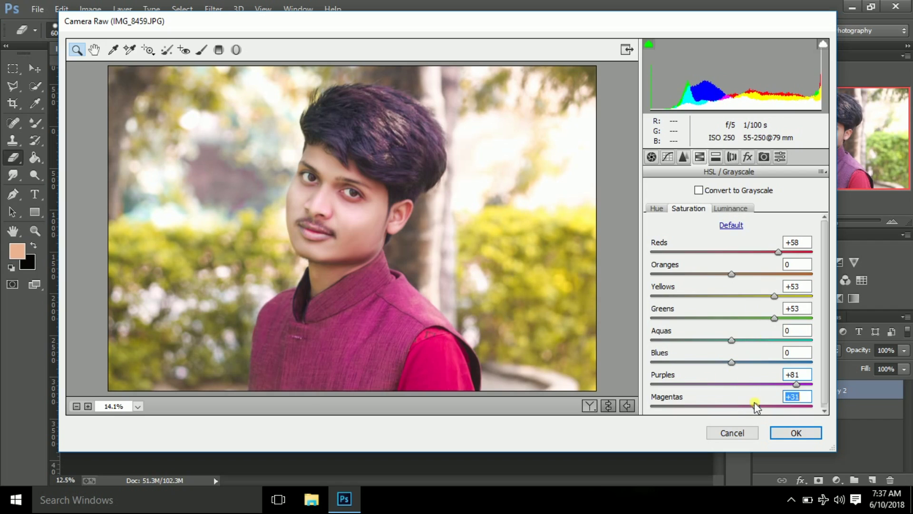
pyautogui.moveTo(733, 340)
pyautogui.mouseDown()
pyautogui.moveTo(751, 339)
pyautogui.moveTo(756, 362)
pyautogui.mouseUp()
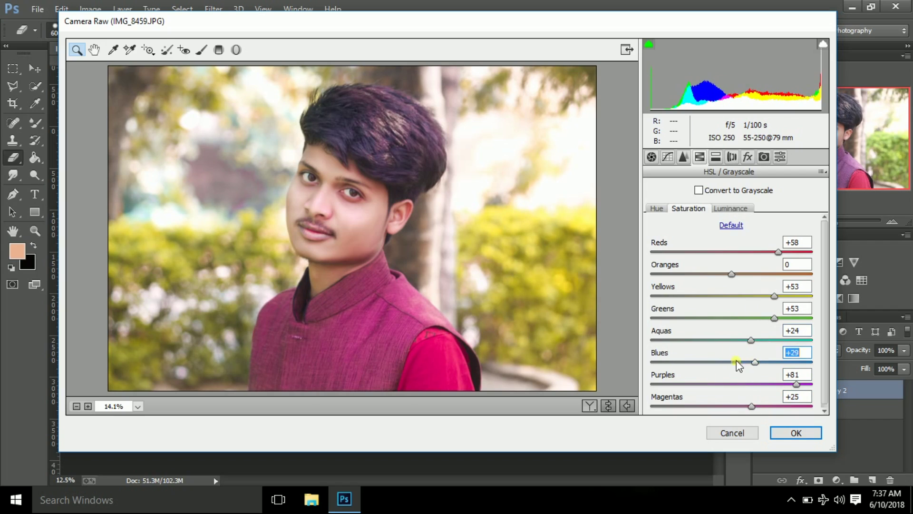
# Brighten reds, adjust oranges, darken yellows, lift greens luminance, and apply the grade.
pyautogui.click(725, 209)
pyautogui.moveTo(732, 252); pyautogui.dragTo(779, 252)
pyautogui.moveTo(731, 274); pyautogui.dragTo(743, 274)
pyautogui.write('0')
pyautogui.moveTo(741, 295)
pyautogui.mouseDown()
pyautogui.moveTo(751, 295)
pyautogui.moveTo(721, 296)
pyautogui.moveTo(738, 316)
pyautogui.moveTo(729, 362)
pyautogui.moveTo(711, 362)
pyautogui.moveTo(740, 384)
pyautogui.moveTo(762, 383)
pyautogui.moveTo(762, 406)
pyautogui.mouseUp()
pyautogui.click(738, 339)
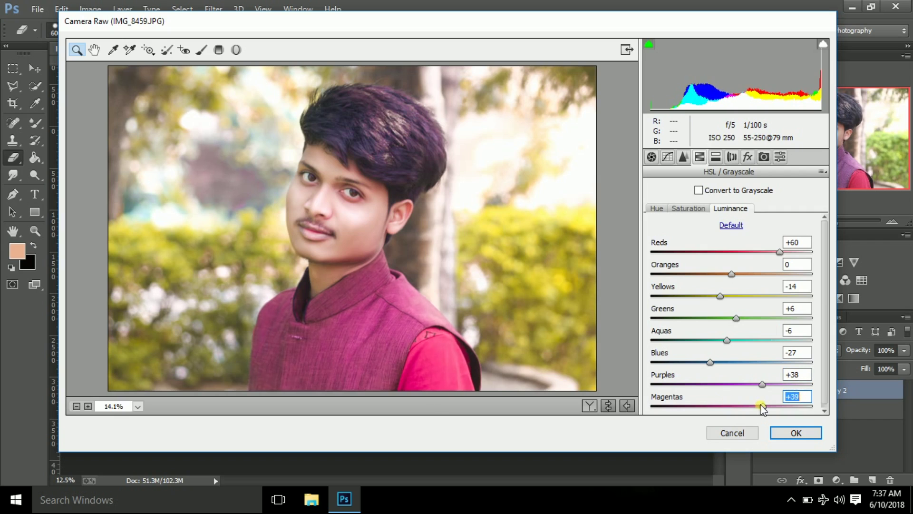
pyautogui.click(796, 432)
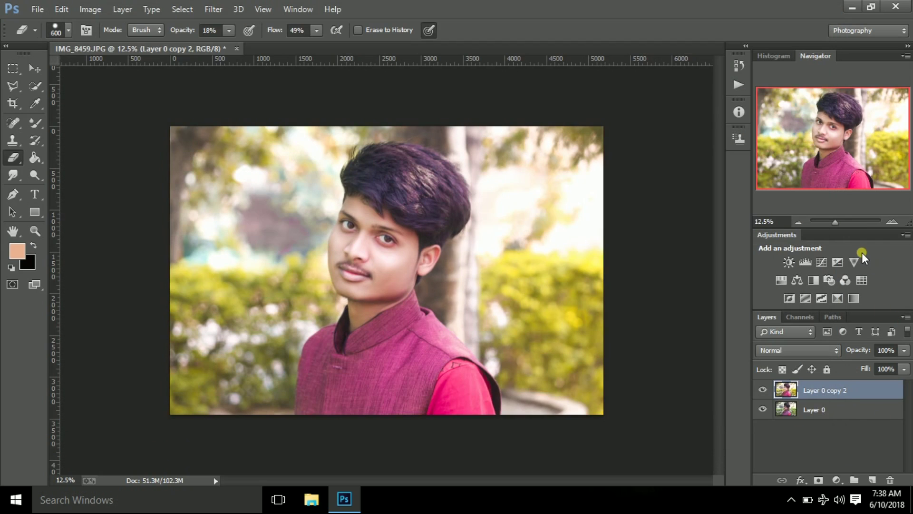
# Set the Eraser to 9% opacity and size 125.
pyautogui.click(892, 222)
pyautogui.hotkey('ctrl', '-')
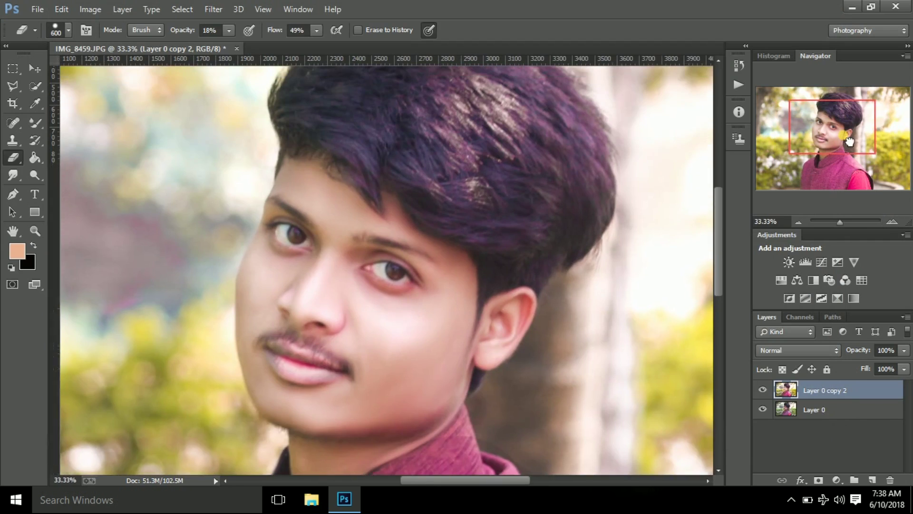
pyautogui.press('0')
pyautogui.press('[')
pyautogui.press('[')
pyautogui.press('[')
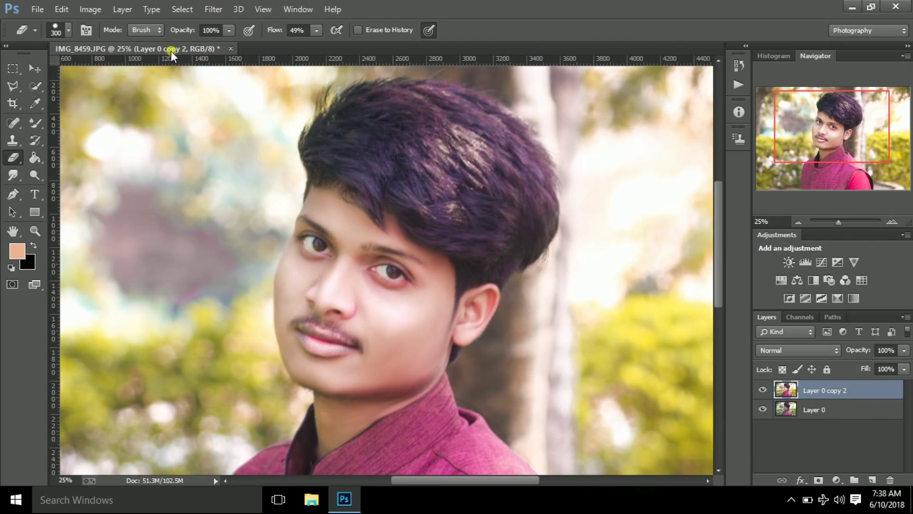
pyautogui.click(229, 30)
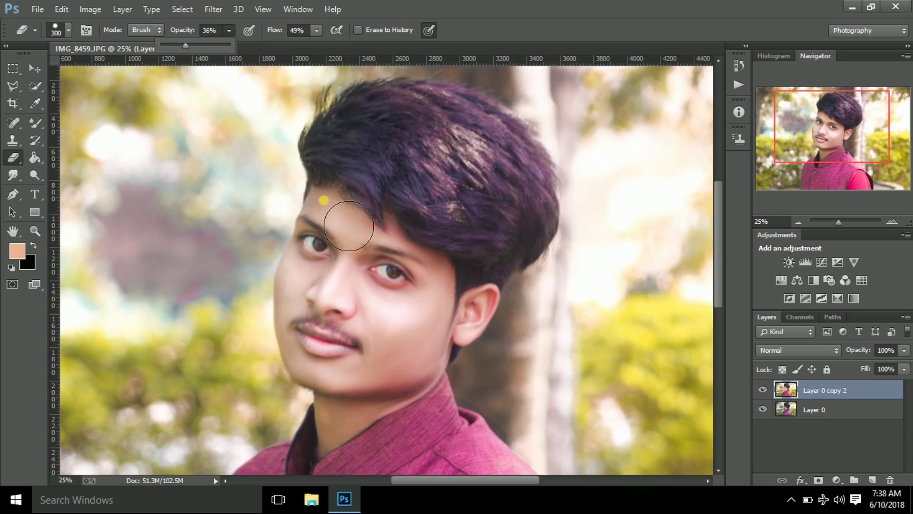
pyautogui.press('[')
pyautogui.press('[')
pyautogui.press('[')
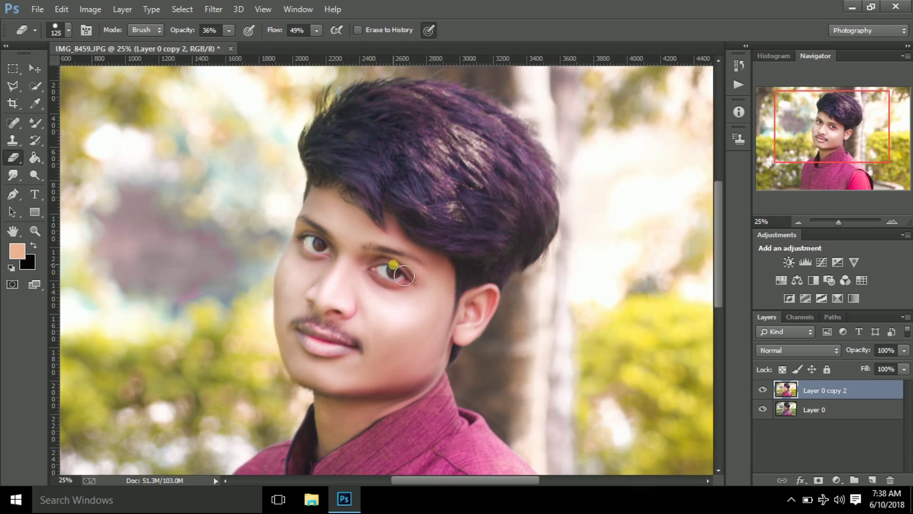
pyautogui.press('0')
pyautogui.press('9')
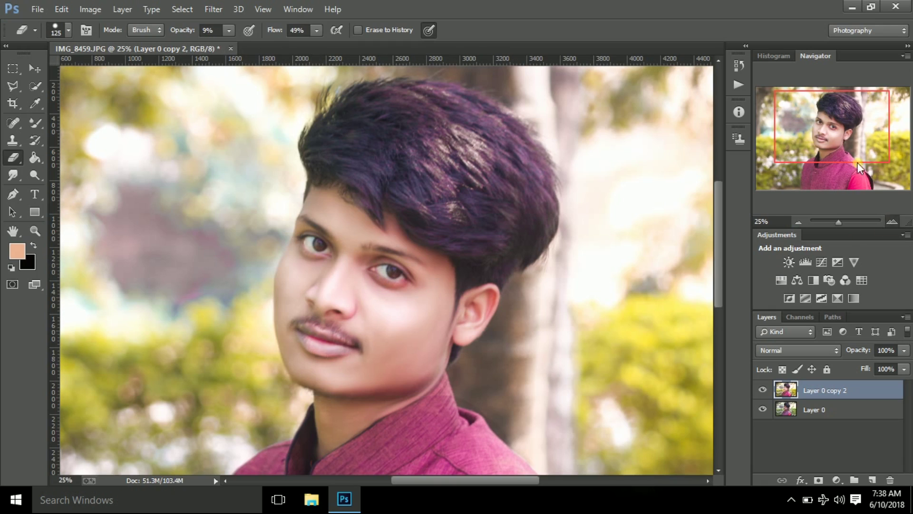
# Enlarge the eraser to 250 and softly erase the purplish grade over the face.
pyautogui.moveTo(857, 162); pyautogui.dragTo(847, 175)
pyautogui.hotkey('ctrl', '+')
pyautogui.press('[')
pyautogui.press('[')
pyautogui.press('[')
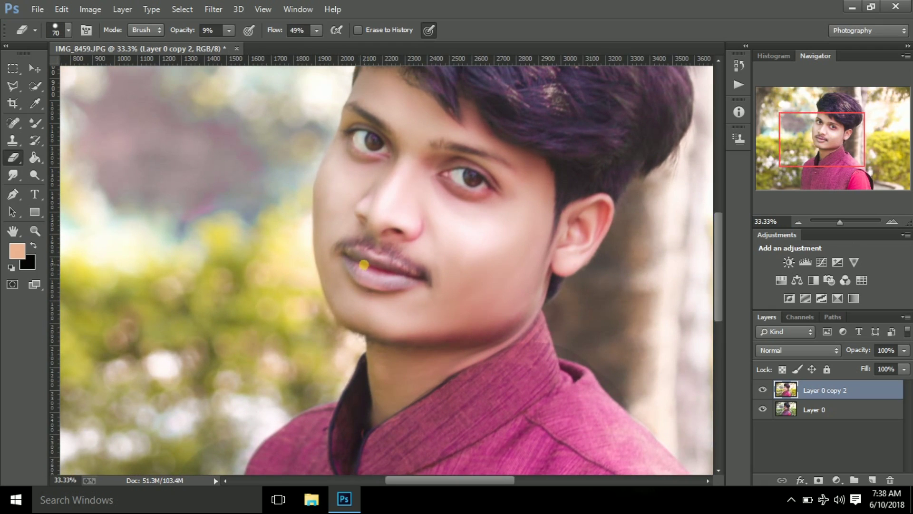
pyautogui.hotkey('ctrl', '-')
pyautogui.press(']')
pyautogui.press(']')
pyautogui.press(']')
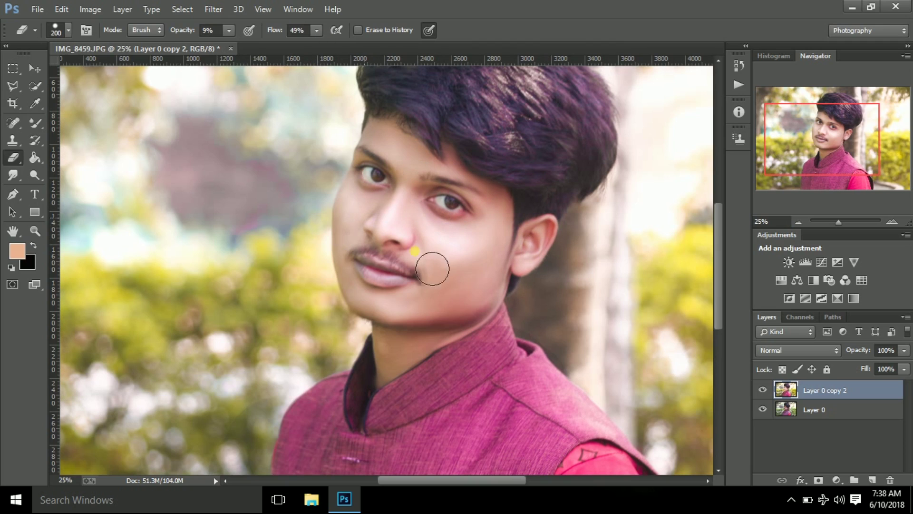
pyautogui.click(797, 222)
pyautogui.click(891, 222)
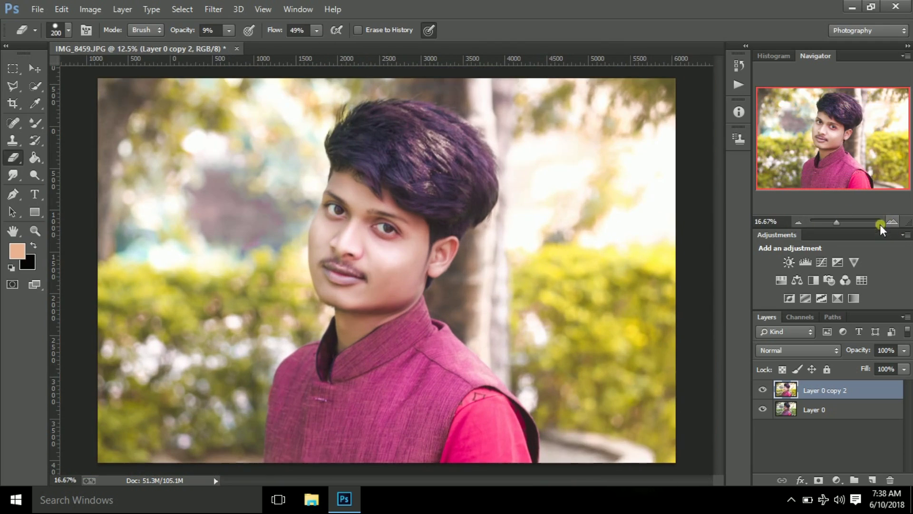
pyautogui.press(']')
pyautogui.moveTo(391, 308); pyautogui.dragTo(398, 311)
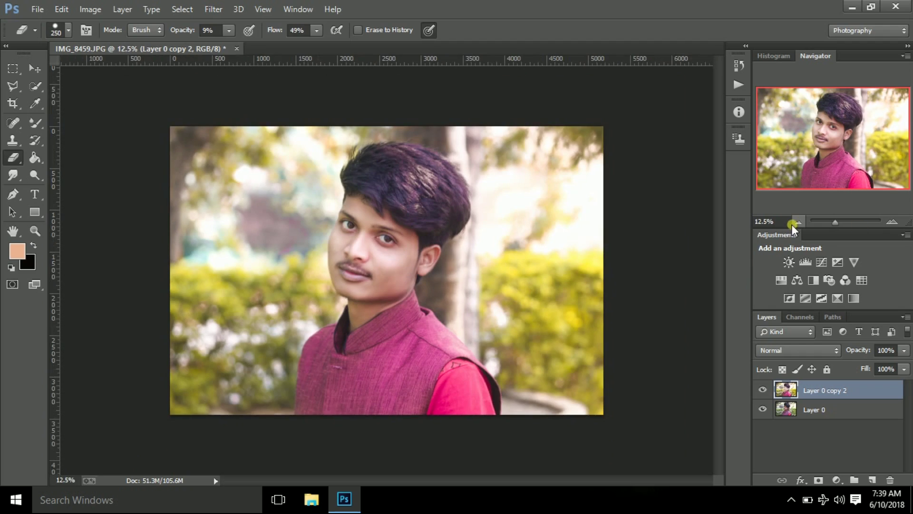
pyautogui.click(891, 222)
pyautogui.click(35, 125)
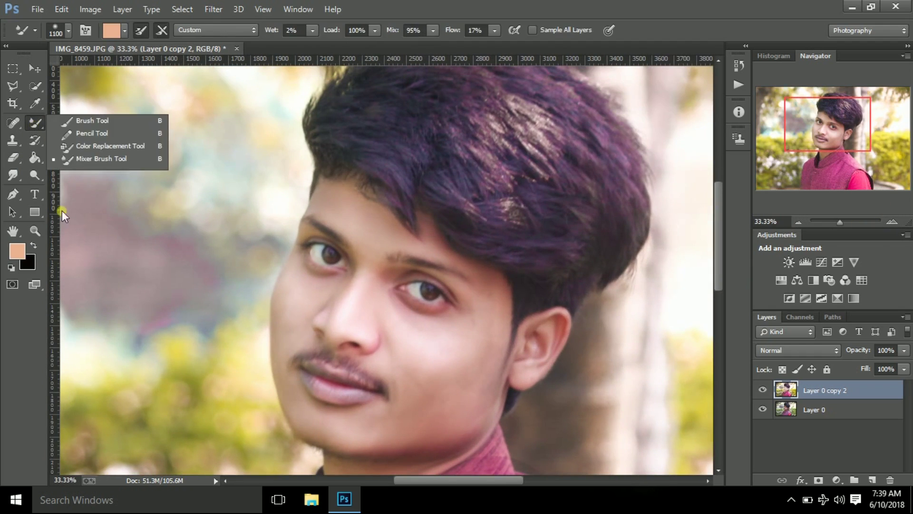
# Paint the lower lip a bright pink-red with the Mixer Brush at size 80.
pyautogui.click(17, 251)
pyautogui.click(543, 181)
pyautogui.click(742, 129)
pyautogui.press('[')
pyautogui.press('[')
pyautogui.press('[')
pyautogui.press('[')
pyautogui.press('[')
pyautogui.press('[')
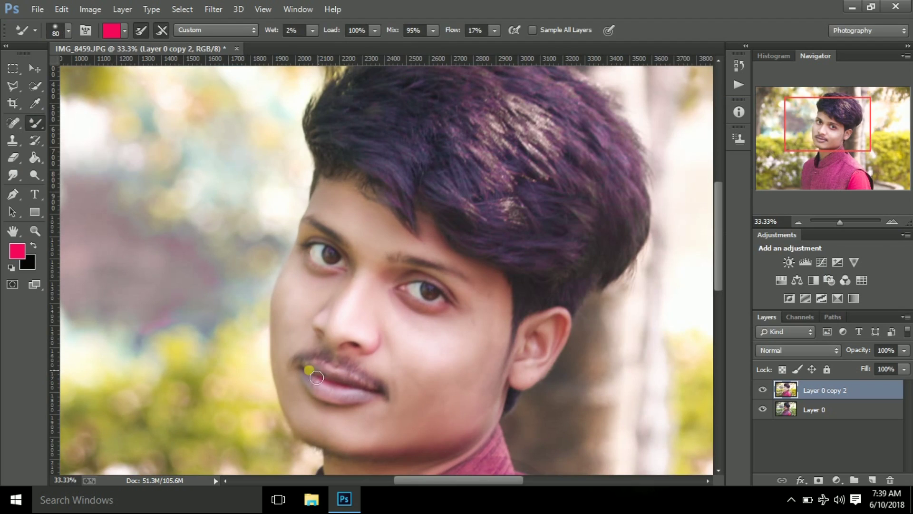
pyautogui.moveTo(350, 401); pyautogui.dragTo(321, 388)
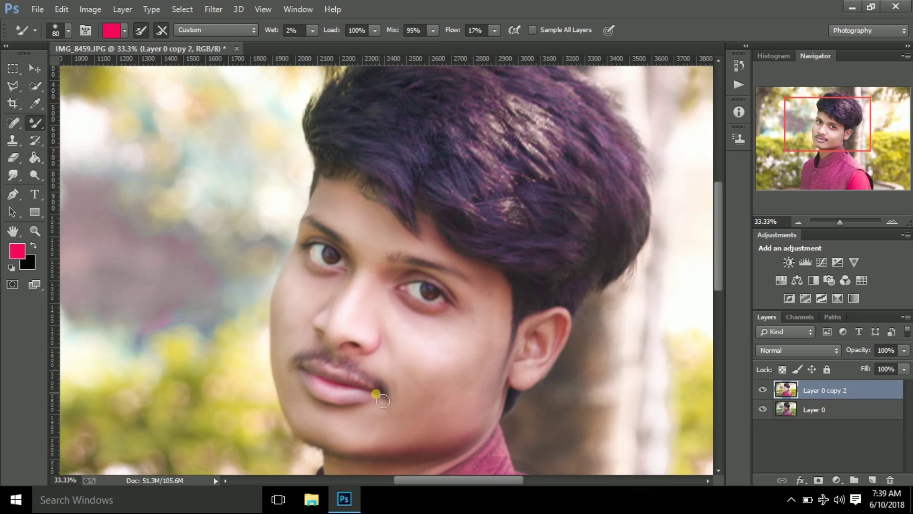
# Select the Burn tool from the toning tools and zoom in on the face.
pyautogui.click(35, 158)
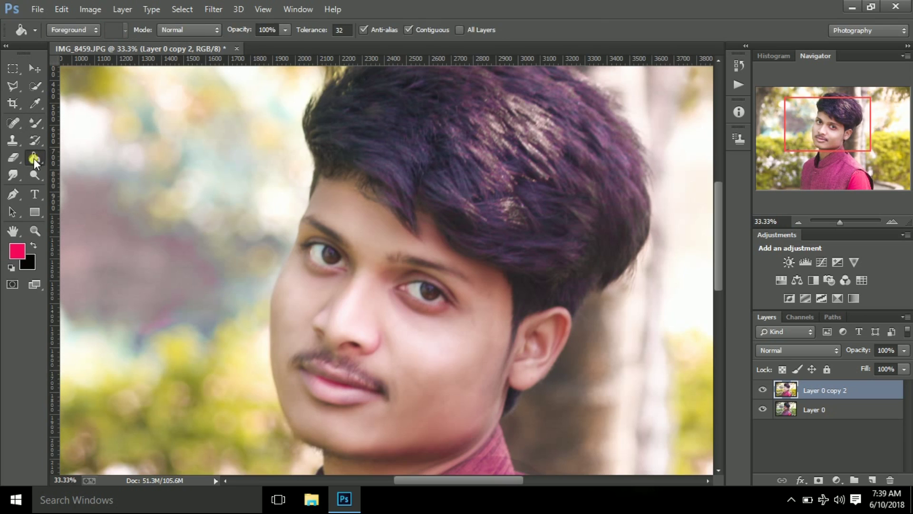
pyautogui.click(35, 175)
pyautogui.click(71, 187)
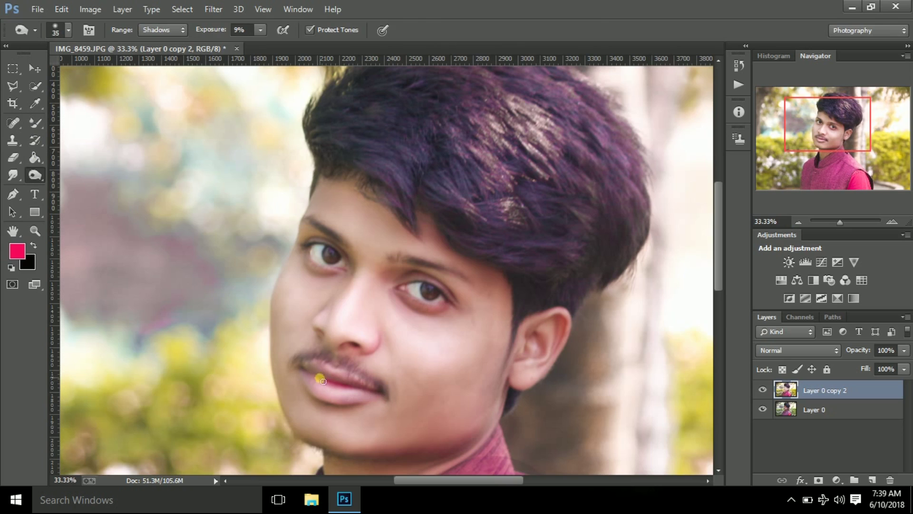
pyautogui.click(803, 221)
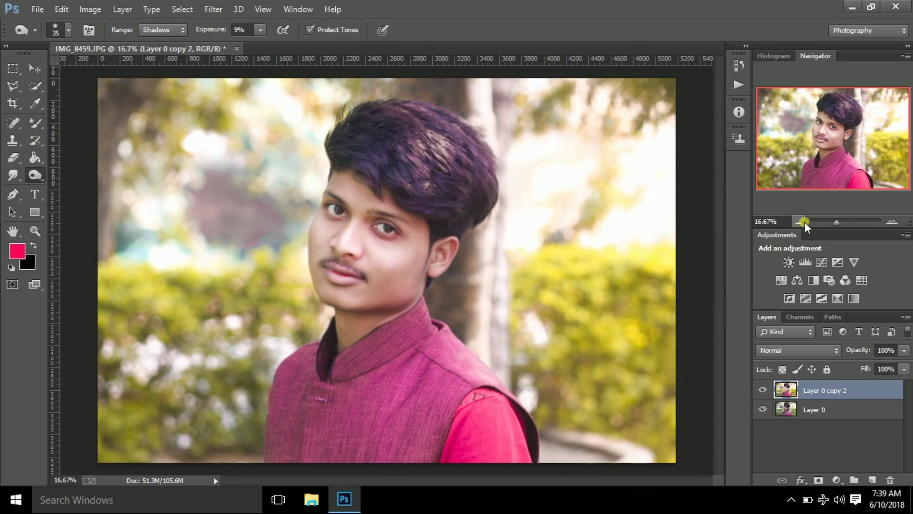
pyautogui.click(808, 221)
pyautogui.click(892, 222)
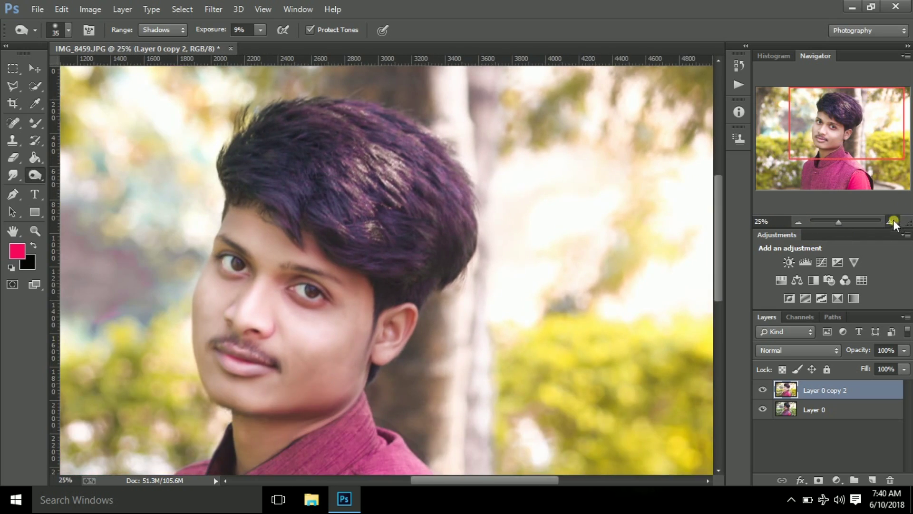
pyautogui.click(889, 221)
# Blend sampled skin colour across the cheek, jaw and forehead with a size 125 Mixer Brush.
pyautogui.click(34, 122)
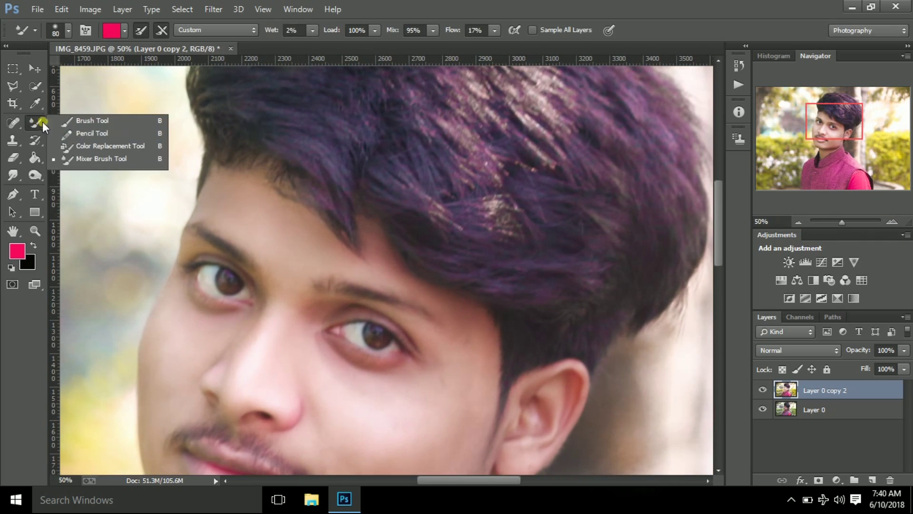
pyautogui.scroll(-2, 530, 353)
pyautogui.press(']')
pyautogui.press(']')
pyautogui.press(']')
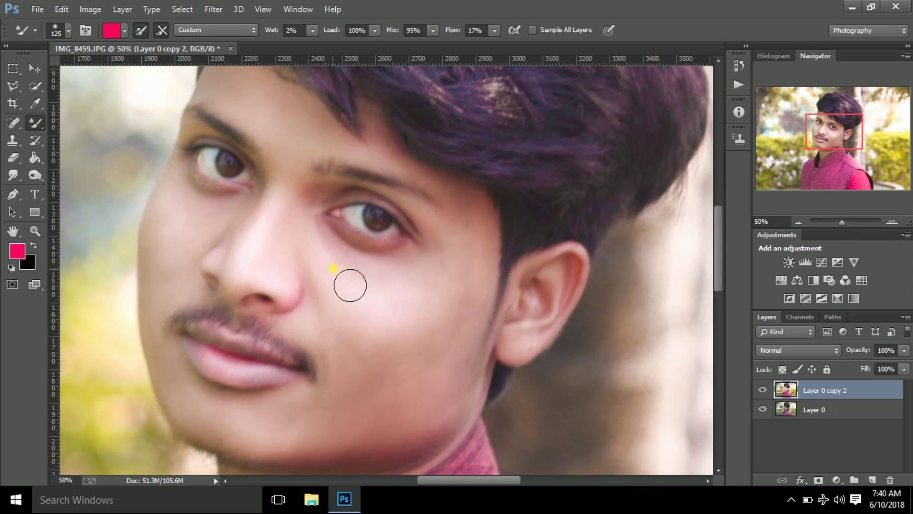
pyautogui.keyDown('alt'); pyautogui.click(342, 294); pyautogui.keyUp('alt')
pyautogui.moveTo(342, 294)
pyautogui.mouseDown()
pyautogui.moveTo(349, 263)
pyautogui.moveTo(465, 310)
pyautogui.moveTo(490, 270)
pyautogui.moveTo(457, 411)
pyautogui.moveTo(361, 369)
pyautogui.moveTo(261, 443)
pyautogui.moveTo(302, 443)
pyautogui.mouseUp()
pyautogui.scroll(1, 245, 122)
pyautogui.moveTo(245, 122)
pyautogui.mouseDown()
pyautogui.moveTo(336, 170)
pyautogui.moveTo(327, 188)
pyautogui.moveTo(296, 152)
pyautogui.moveTo(171, 310)
pyautogui.moveTo(177, 404)
pyautogui.mouseUp()
# Blend the cheek, jaw and neck skin further.
pyautogui.scroll(-1, 176, 404)
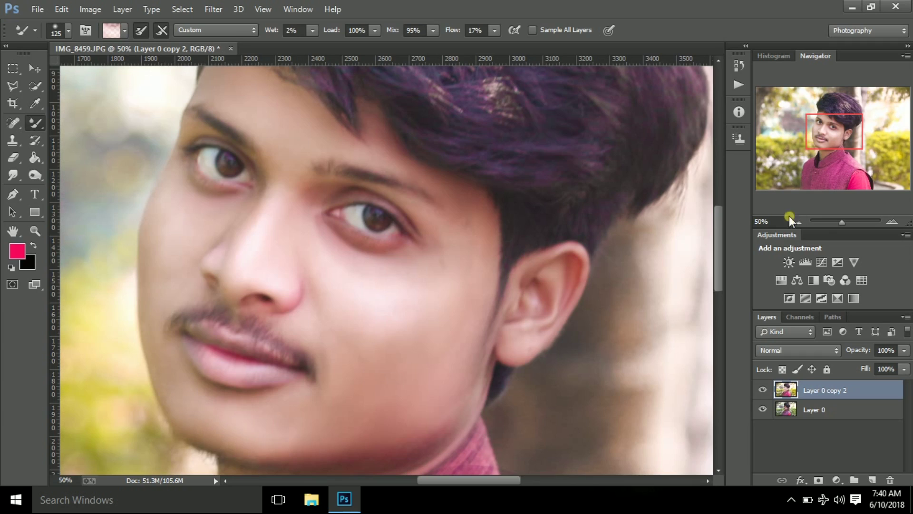
pyautogui.click(798, 221)
pyautogui.moveTo(385, 314)
pyautogui.mouseDown()
pyautogui.moveTo(451, 262)
pyautogui.moveTo(447, 301)
pyautogui.moveTo(369, 384)
pyautogui.moveTo(351, 389)
pyautogui.moveTo(397, 387)
pyautogui.mouseUp()
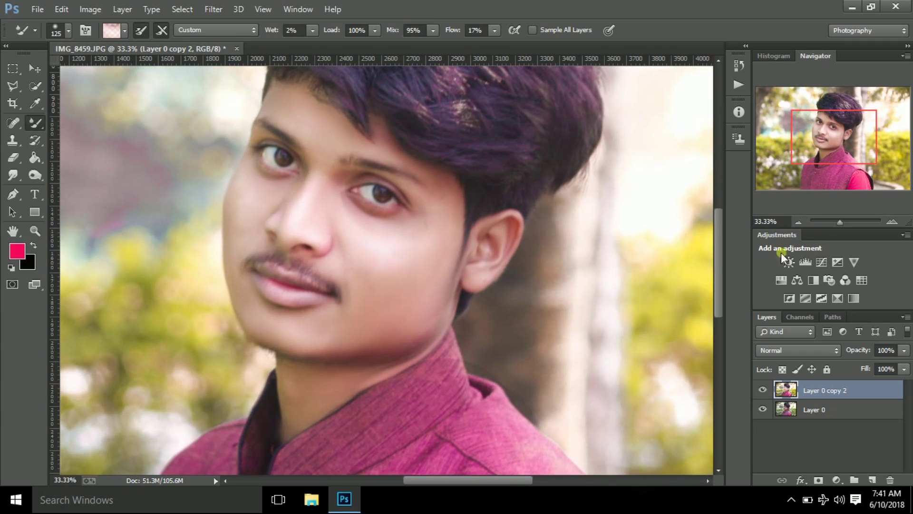
pyautogui.click(799, 222)
pyautogui.click(798, 221)
pyautogui.click(895, 222)
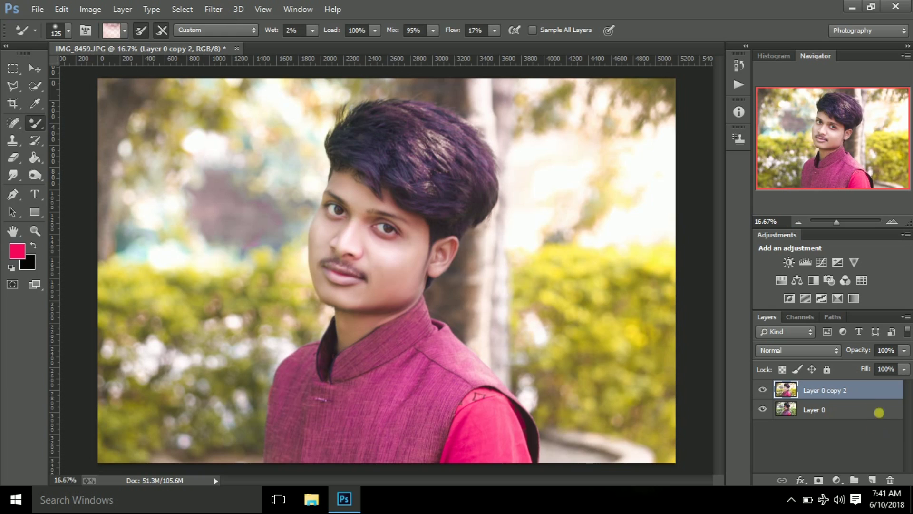
# Copy the retouched image to a new layer with Ctrl+J.
pyautogui.hotkey('ctrl', 'j')
pyautogui.moveTo(858, 385); pyautogui.dragTo(890, 479)
pyautogui.click(213, 9)
# Apply a Camera Raw pass that slightly warms the portrait and sets Clarity to +33.
pyautogui.click(269, 86)
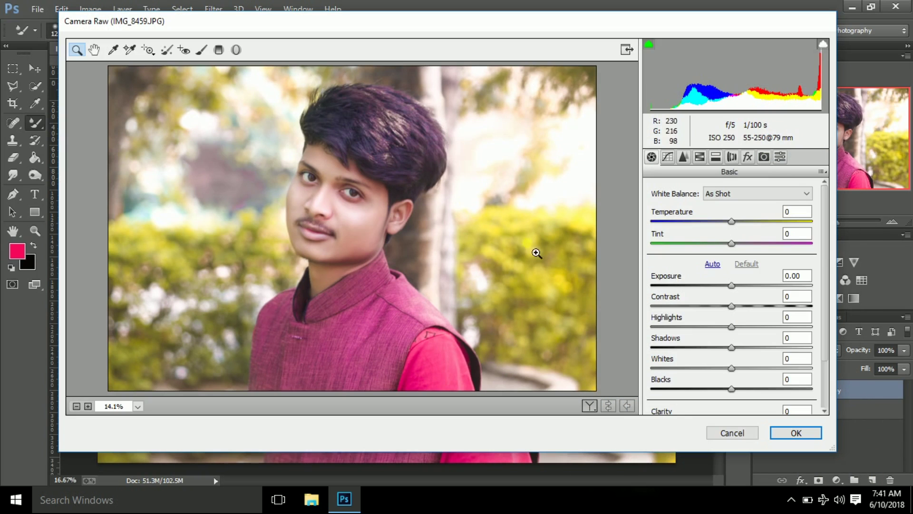
pyautogui.moveTo(732, 222); pyautogui.dragTo(751, 222)
pyautogui.scroll(-3, 734, 291)
pyautogui.moveTo(731, 358); pyautogui.dragTo(762, 358)
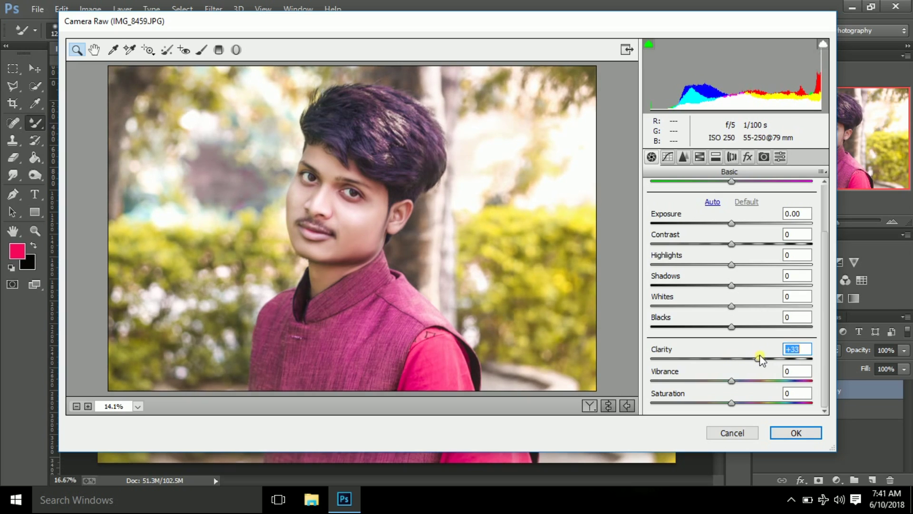
pyautogui.click(787, 434)
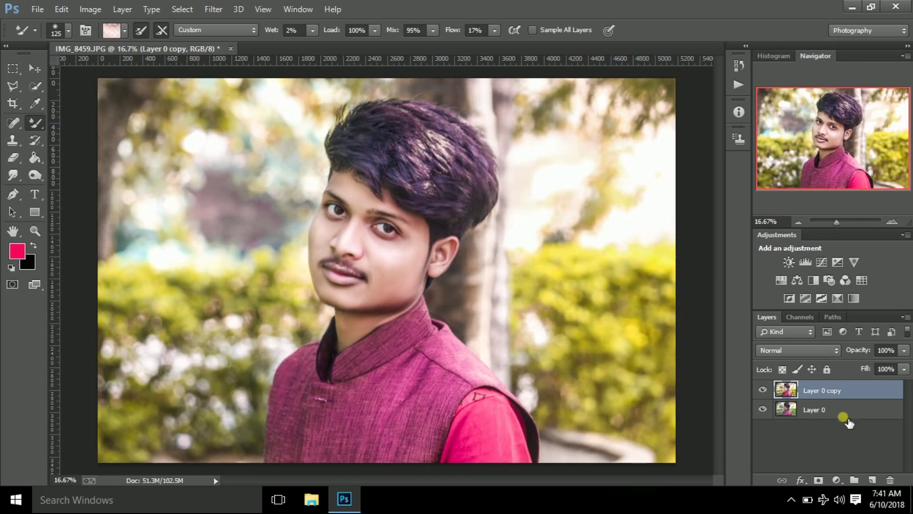
# Duplicate the layer and smooth the skin around the mustache and from cheek to neck.
pyautogui.hotkey('ctrl', 'j')
pyautogui.click(893, 221)
pyautogui.hotkey('ctrl', '-')
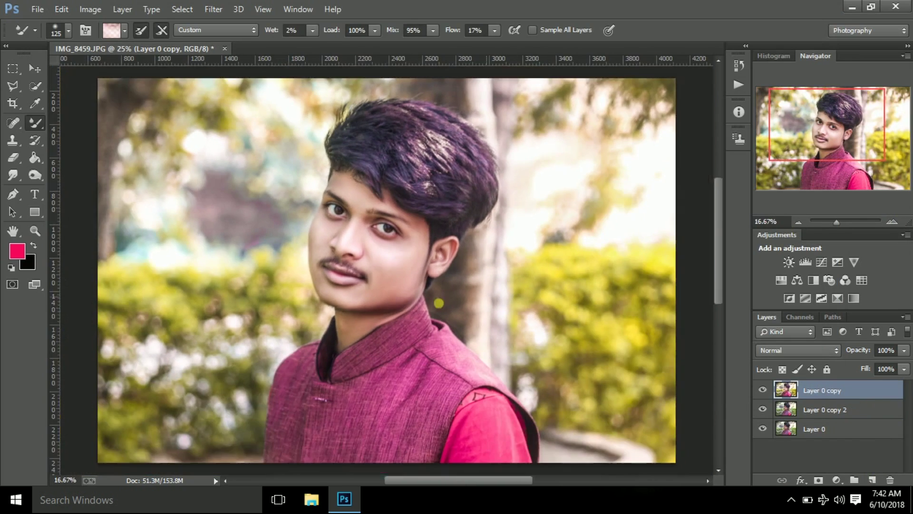
pyautogui.press(']')
pyautogui.press(']')
pyautogui.moveTo(352, 273); pyautogui.dragTo(364, 265)
pyautogui.moveTo(325, 233); pyautogui.dragTo(390, 317)
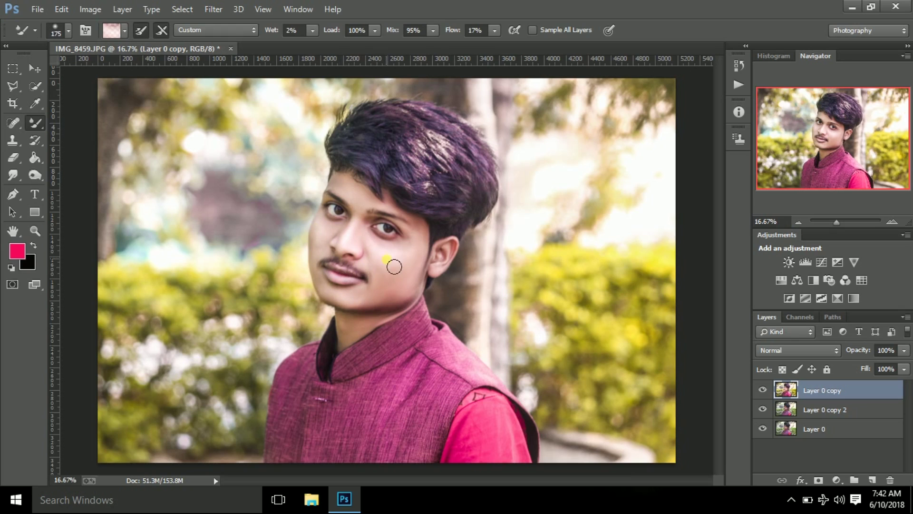
# Smooth the skin along the jaw with a larger blending brush.
pyautogui.press(']')
pyautogui.press(']')
pyautogui.press(']')
pyautogui.moveTo(394, 266)
pyautogui.mouseDown()
pyautogui.moveTo(420, 295)
pyautogui.moveTo(431, 281)
pyautogui.mouseUp()
pyautogui.press(']')
pyautogui.press('alt')
pyautogui.hotkey('alt', '[')
pyautogui.hotkey('ctrl', 'e')
pyautogui.hotkey('ctrl', 'z')
pyautogui.hotkey('alt', ']')
# Erase the softening from the cheek, chin, lips and left eye with the Eraser.
pyautogui.hotkey('ctrl', '+')
pyautogui.press('e')
pyautogui.scroll(1, 363, 155)
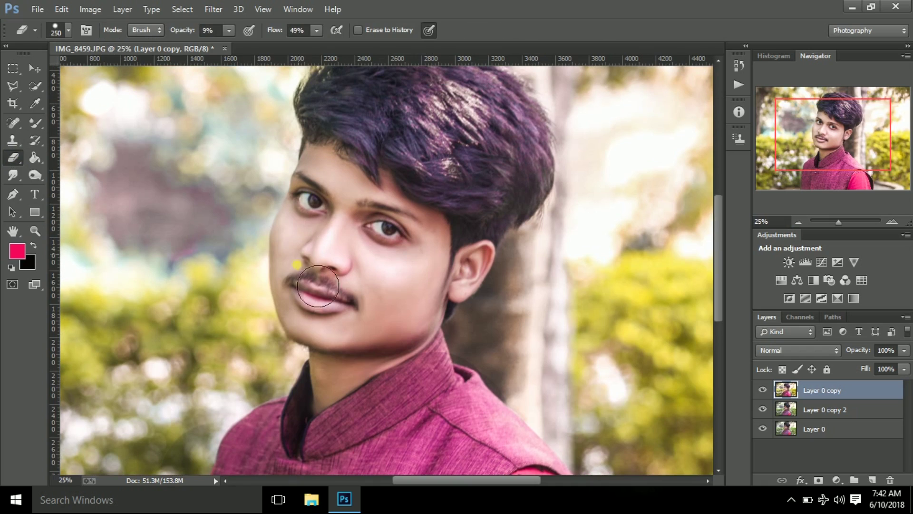
pyautogui.moveTo(295, 267); pyautogui.dragTo(401, 327)
pyautogui.moveTo(350, 298)
pyautogui.mouseDown()
pyautogui.moveTo(338, 307)
pyautogui.moveTo(310, 299)
pyautogui.mouseUp()
pyautogui.press('[')
pyautogui.press('[')
pyautogui.press('[')
pyautogui.moveTo(306, 192); pyautogui.dragTo(315, 202)
pyautogui.click(871, 224)
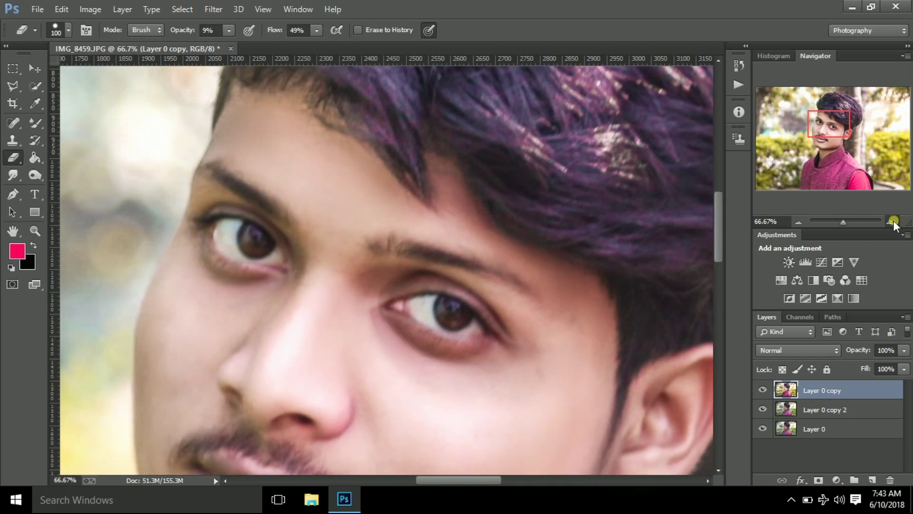
# Load a sampled eye-white colour into a smaller Mixer Brush with 100% flow and adjusted mix.
pyautogui.click(893, 222)
pyautogui.click(37, 122)
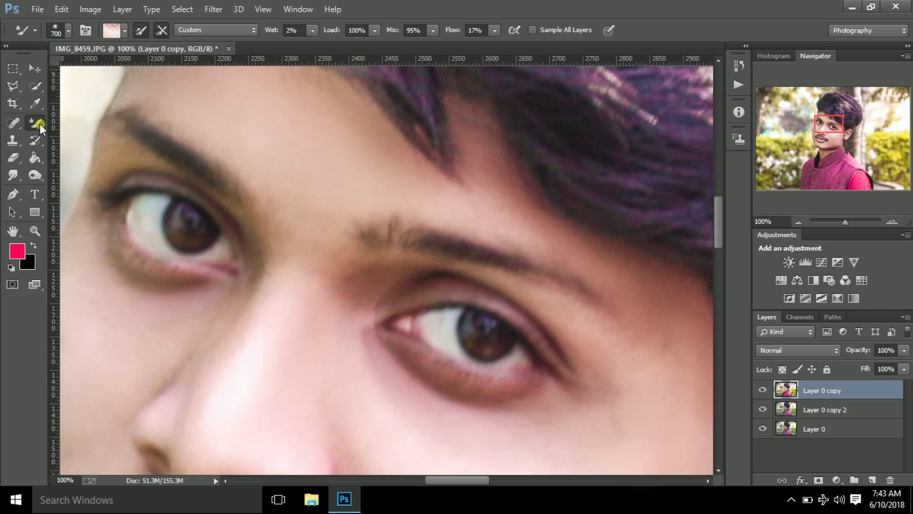
pyautogui.keyDown('alt'); pyautogui.click(439, 326); pyautogui.keyUp('alt')
pyautogui.press('[')
pyautogui.press('[')
pyautogui.press('[')
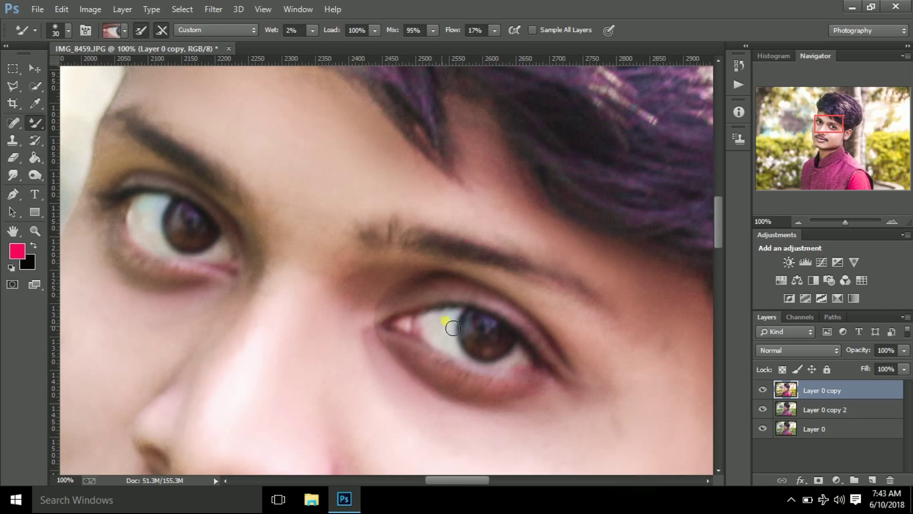
pyautogui.click(495, 30)
pyautogui.moveTo(492, 45); pyautogui.dragTo(552, 46)
pyautogui.click(433, 30)
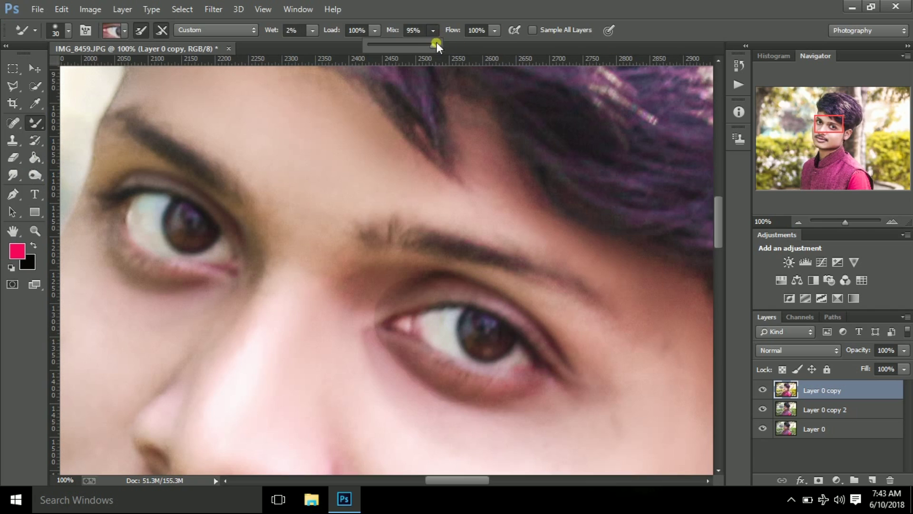
pyautogui.click(442, 328)
# Brighten the whites of both eyes, switching to pure white paint for the left eye.
pyautogui.moveTo(441, 352)
pyautogui.mouseDown()
pyautogui.moveTo(522, 370)
pyautogui.moveTo(472, 366)
pyautogui.mouseUp()
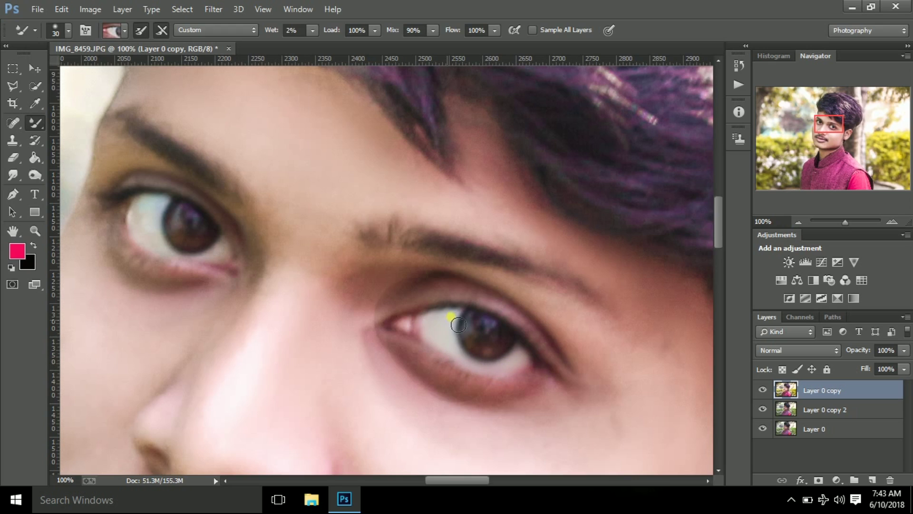
pyautogui.moveTo(520, 365); pyautogui.dragTo(530, 365)
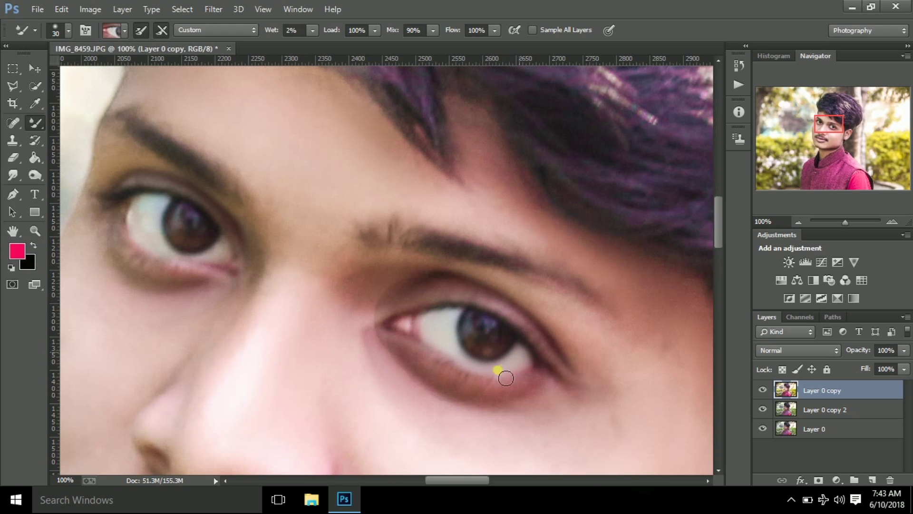
pyautogui.moveTo(145, 218); pyautogui.dragTo(152, 218)
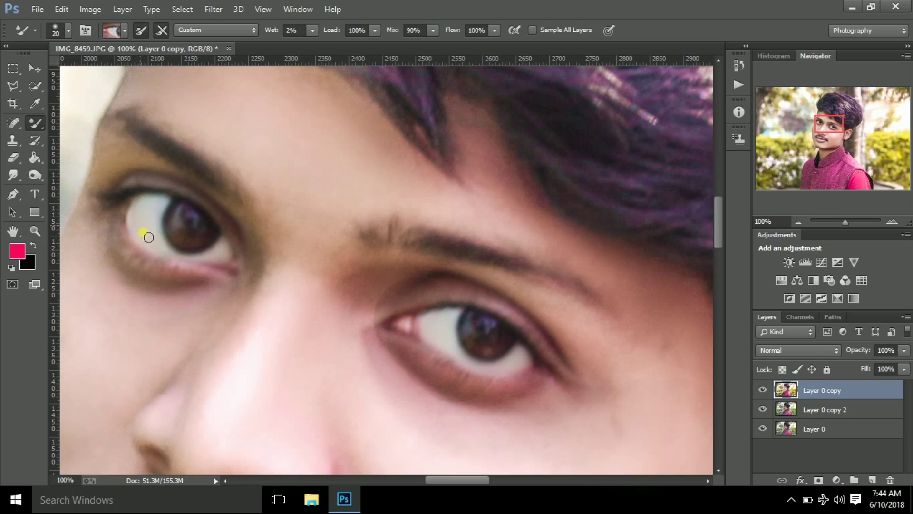
pyautogui.press(']')
pyautogui.click(17, 250)
pyautogui.click(478, 143)
pyautogui.click(780, 129)
pyautogui.moveTo(153, 229); pyautogui.dragTo(149, 220)
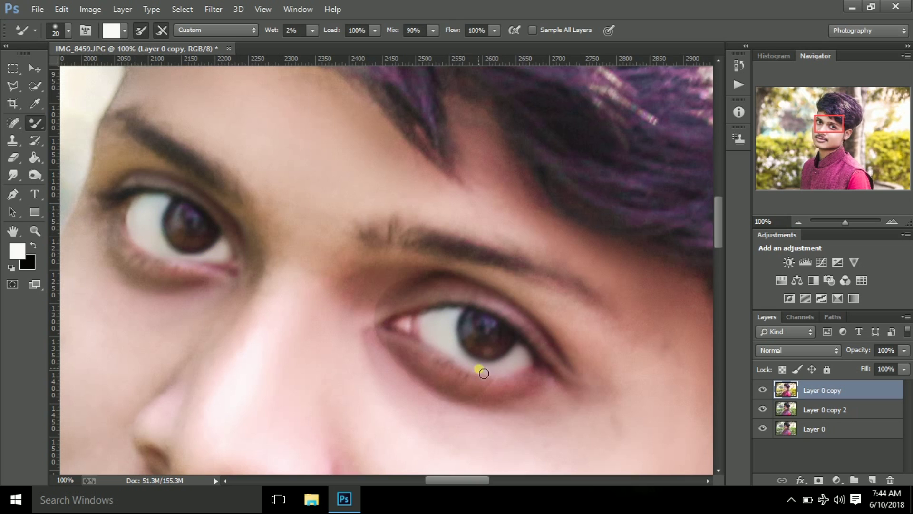
# Smooth the lips with a larger brush loaded with the sampled lip colour.
pyautogui.click(797, 223)
pyautogui.click(893, 222)
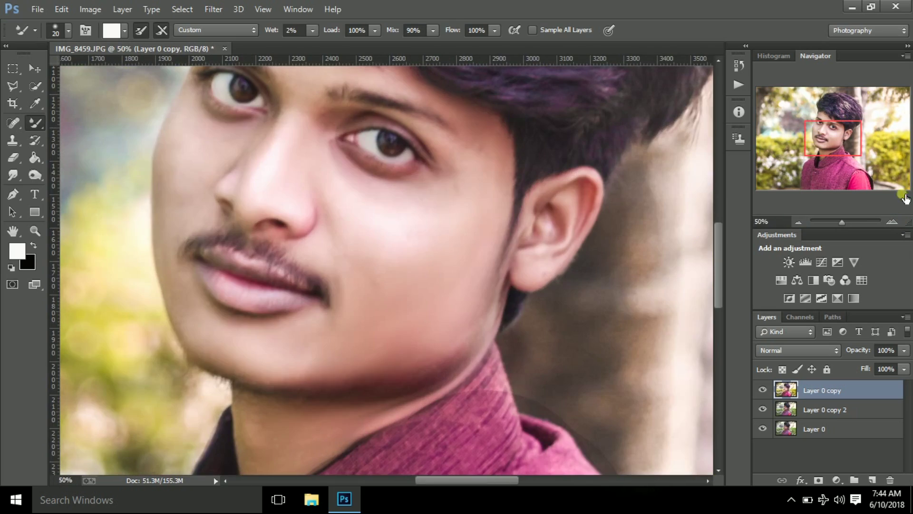
pyautogui.click(795, 221)
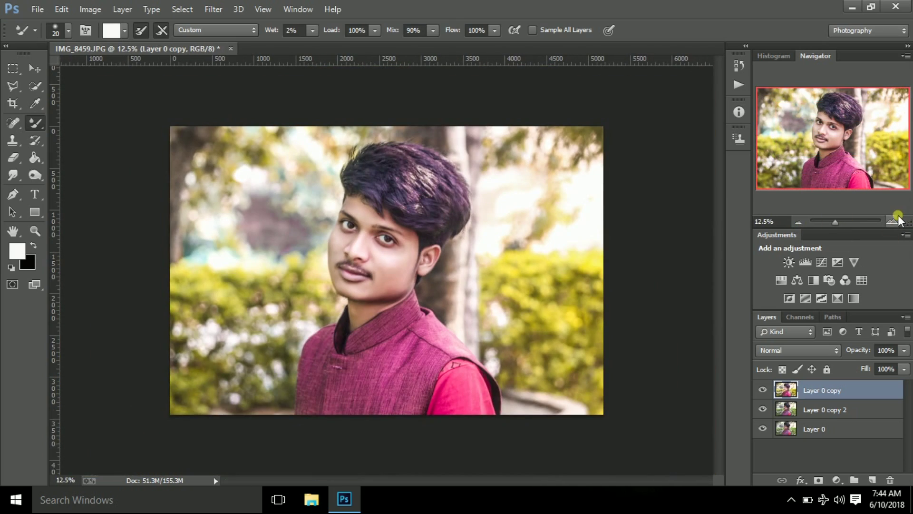
pyautogui.click(893, 222)
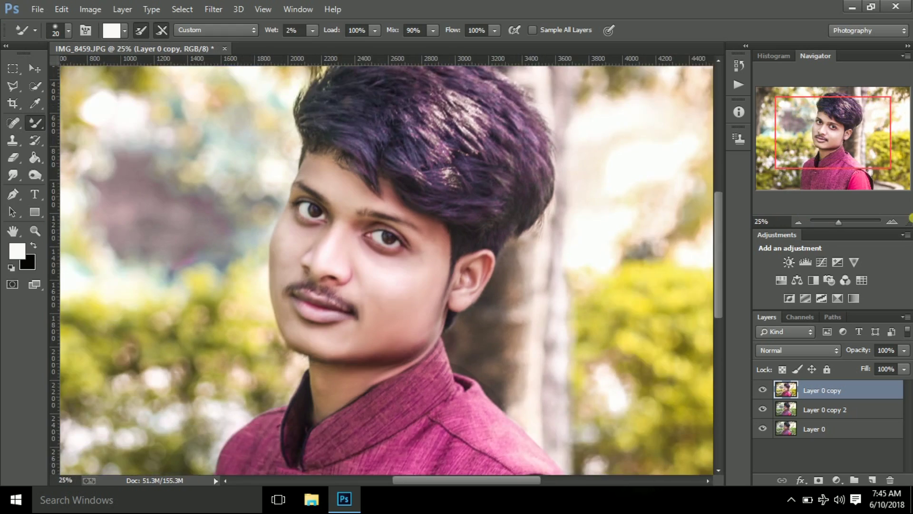
pyautogui.click(893, 222)
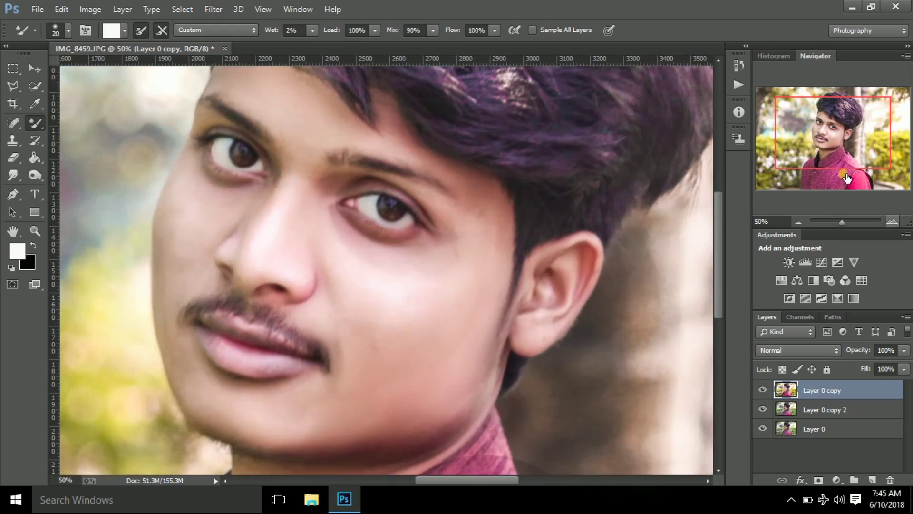
pyautogui.press(']')
pyautogui.press(']')
pyautogui.press(']')
pyautogui.keyDown('alt'); pyautogui.click(261, 409); pyautogui.keyUp('alt')
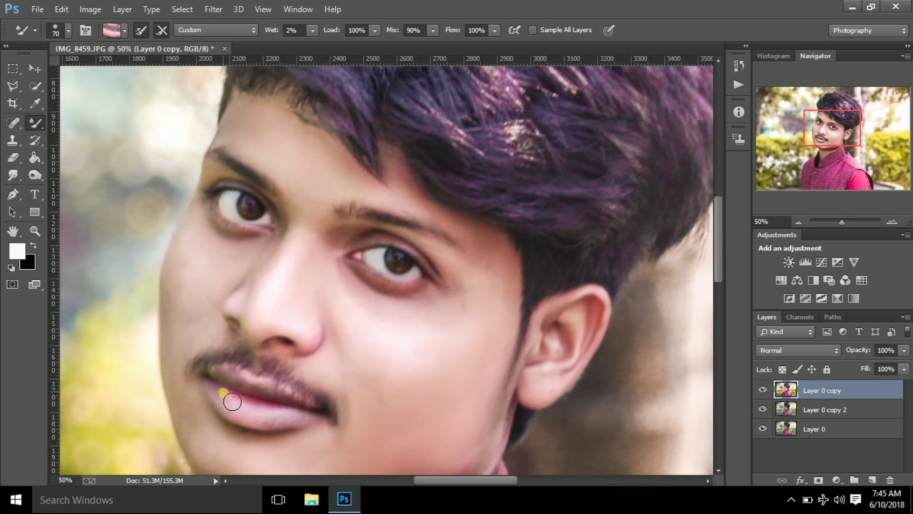
pyautogui.moveTo(220, 387); pyautogui.dragTo(339, 415)
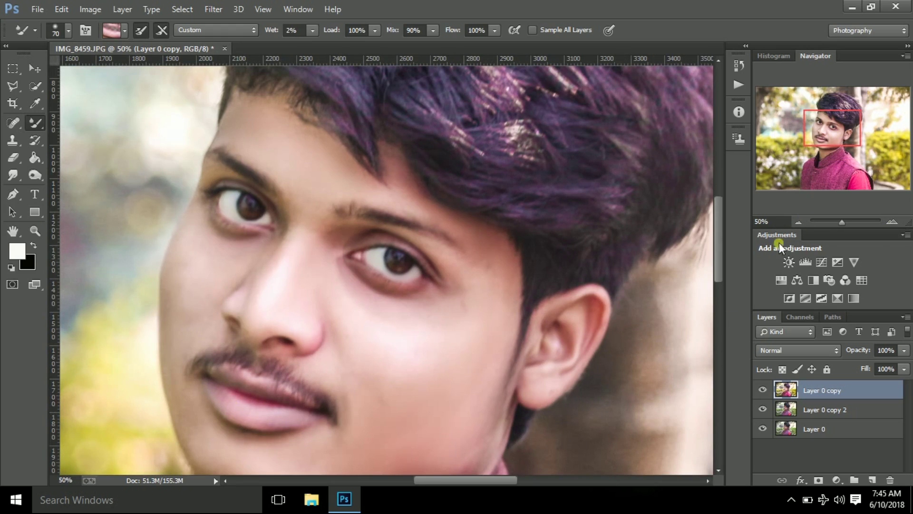
# Move the retouched layer below Layer 0 copy 2 and select Layer 0 copy 2.
pyautogui.click(799, 222)
pyautogui.click(799, 222)
pyautogui.click(798, 222)
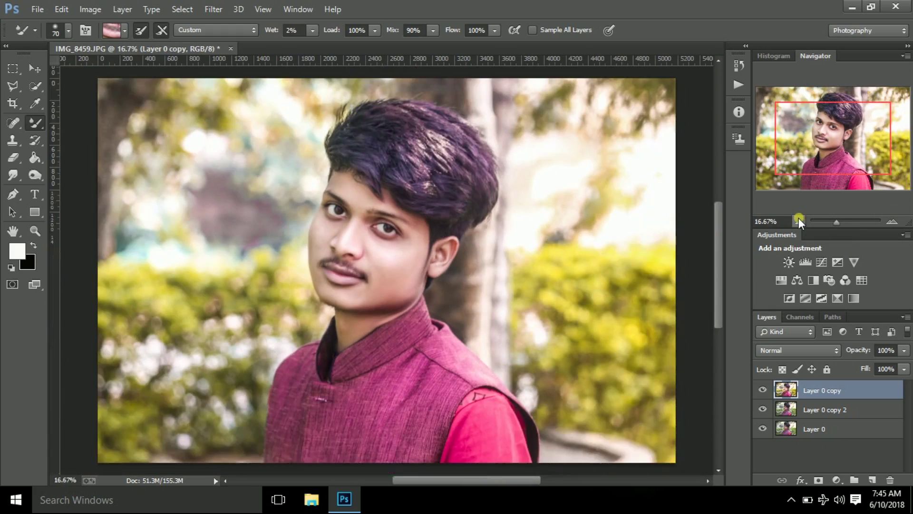
pyautogui.click(799, 221)
pyautogui.click(892, 221)
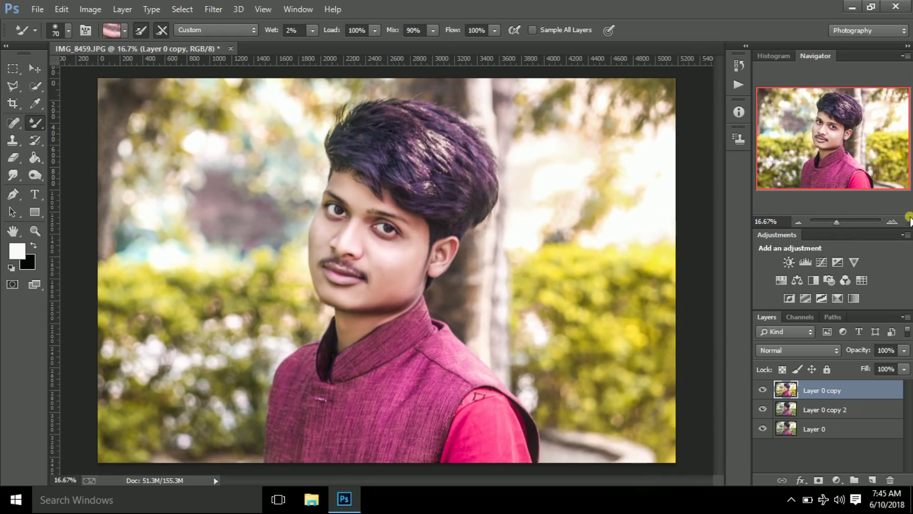
pyautogui.hotkey('ctrl', '[')
pyautogui.click(847, 385)
# Lift the shadows of Layer 0 copy 2 in the Camera Raw Filter.
pyautogui.click(210, 11)
pyautogui.click(289, 85)
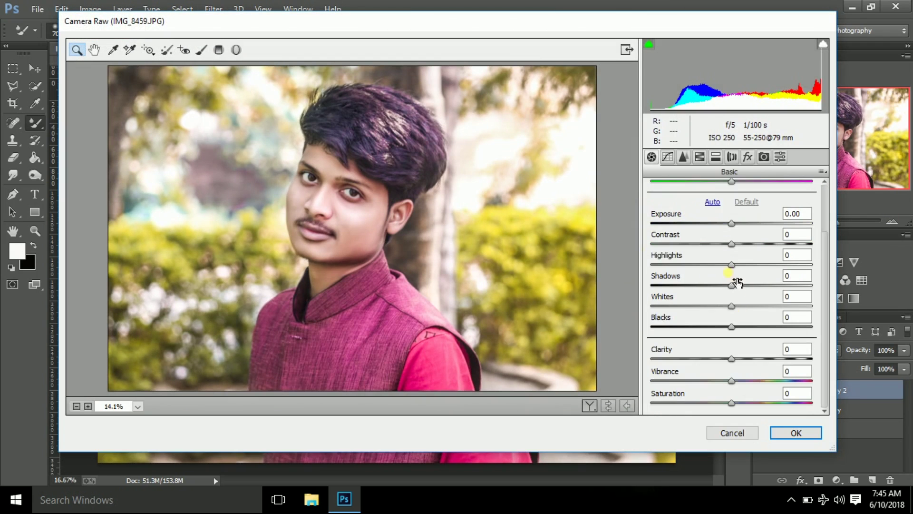
pyautogui.moveTo(740, 328); pyautogui.dragTo(764, 326)
pyautogui.click(796, 432)
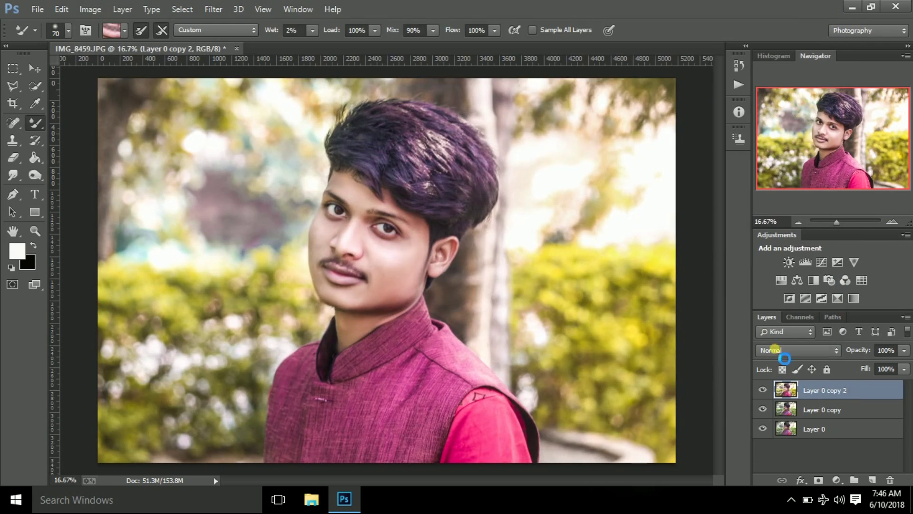
pyautogui.click(799, 222)
# Add a Post Crop Vignette with midpoint 49 and feather 100 in Camera Raw.
pyautogui.click(213, 9)
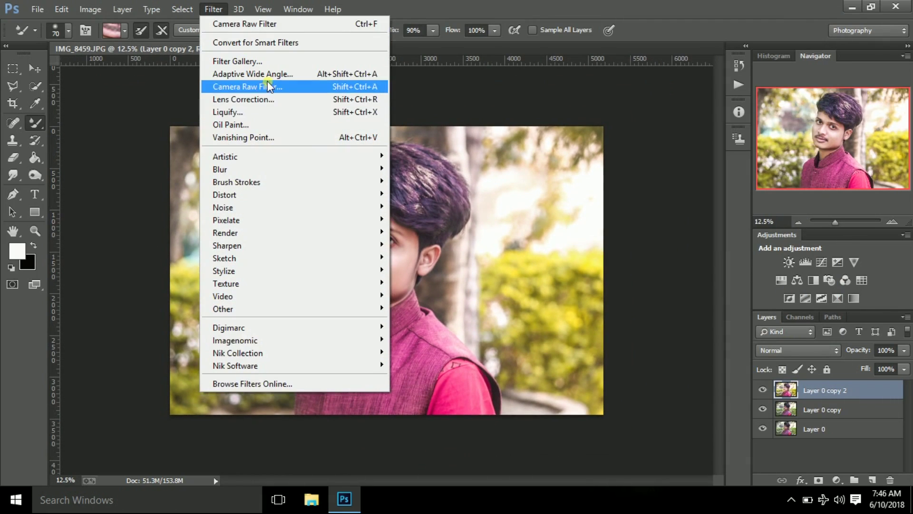
pyautogui.click(261, 86)
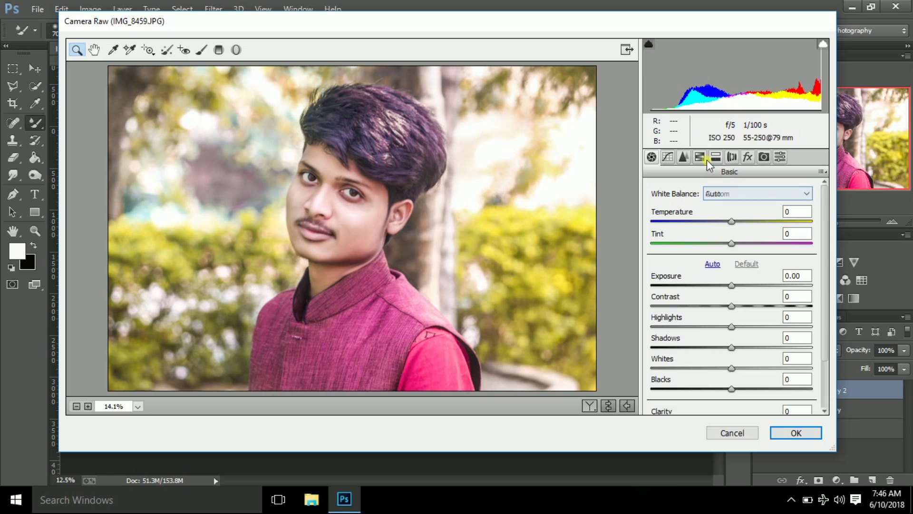
pyautogui.click(732, 157)
pyautogui.scroll(-2, 734, 339)
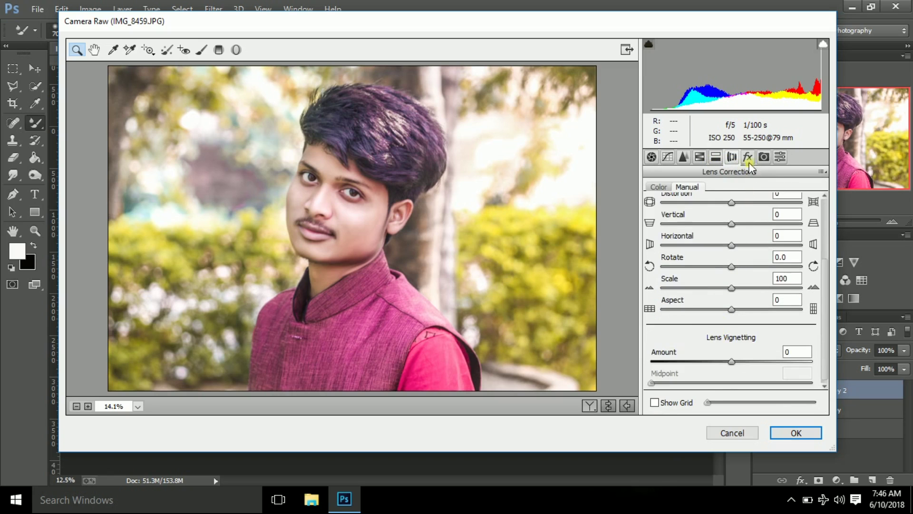
pyautogui.click(747, 157)
pyautogui.moveTo(730, 314); pyautogui.dragTo(678, 315)
pyautogui.moveTo(732, 337)
pyautogui.mouseDown()
pyautogui.moveTo(767, 357)
pyautogui.moveTo(800, 358)
pyautogui.mouseUp()
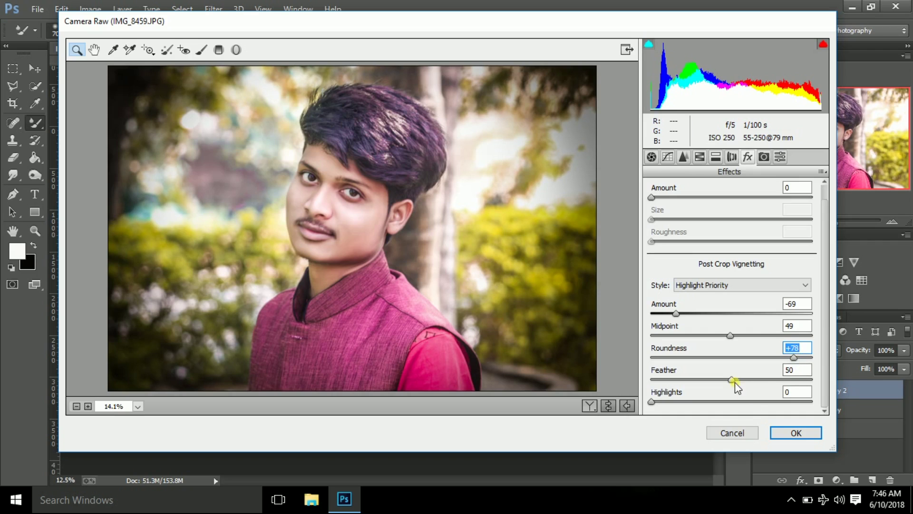
pyautogui.moveTo(733, 380); pyautogui.dragTo(812, 380)
pyautogui.moveTo(653, 401)
pyautogui.mouseDown()
pyautogui.moveTo(748, 402)
pyautogui.moveTo(661, 401)
pyautogui.mouseUp()
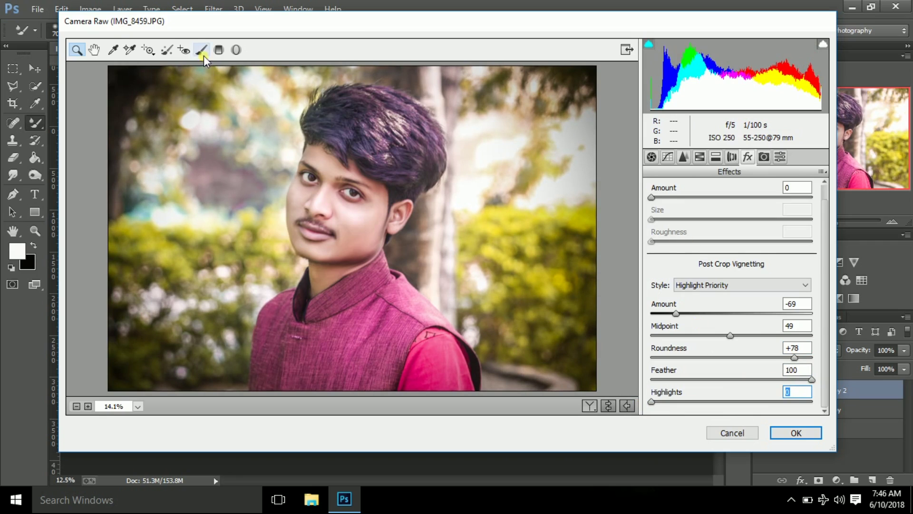
# Darken the lower part with a -2.70 exposure Graduated Filter, deleting an extra gradient.
pyautogui.click(202, 51)
pyautogui.moveTo(329, 371)
pyautogui.mouseDown()
pyautogui.moveTo(318, 299)
pyautogui.moveTo(333, 312)
pyautogui.mouseUp()
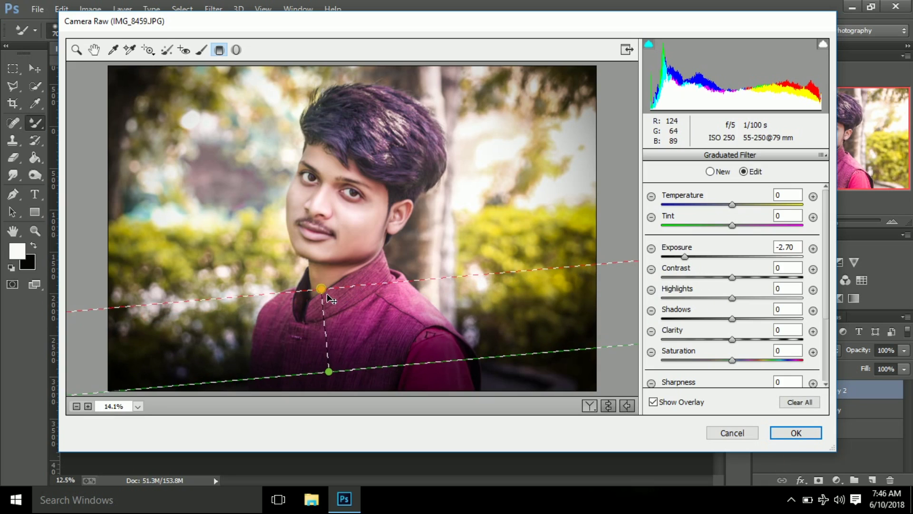
pyautogui.moveTo(373, 328)
pyautogui.mouseDown()
pyautogui.moveTo(382, 337)
pyautogui.moveTo(332, 325)
pyautogui.moveTo(330, 335)
pyautogui.mouseUp()
pyautogui.rightClick(374, 299)
pyautogui.click(408, 321)
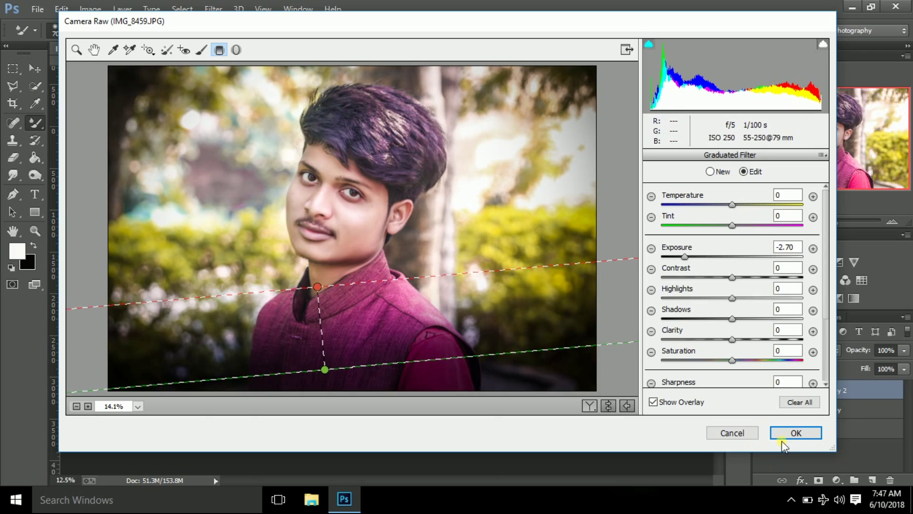
pyautogui.click(804, 433)
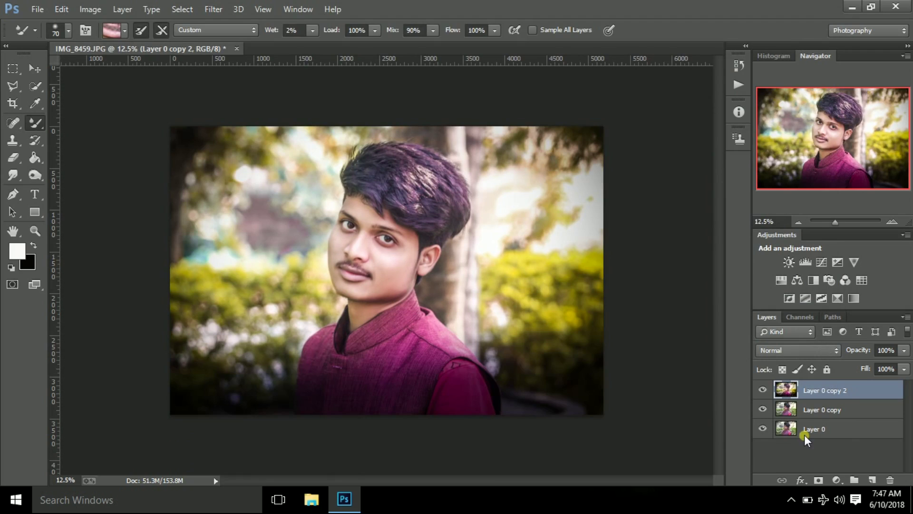
# Place Linked the T-Series Acoustics (2018) image over the portrait.
pyautogui.click(37, 9)
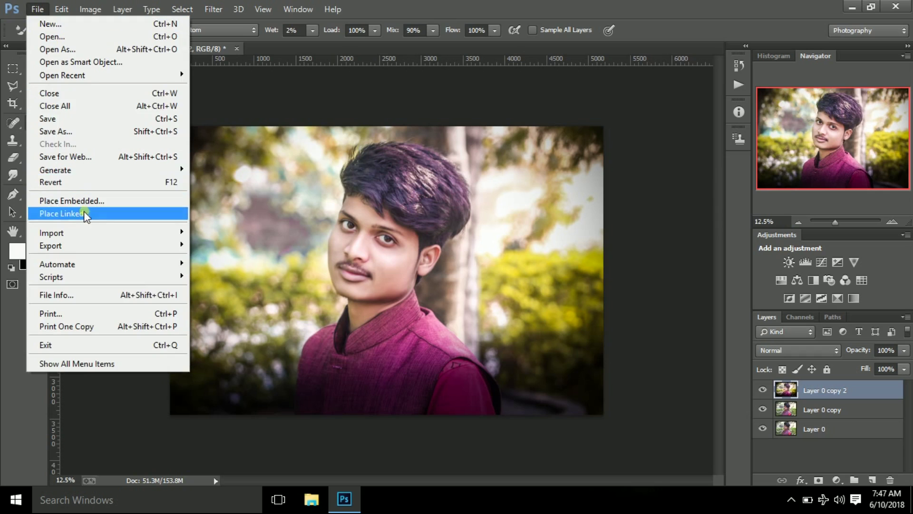
pyautogui.click(124, 205)
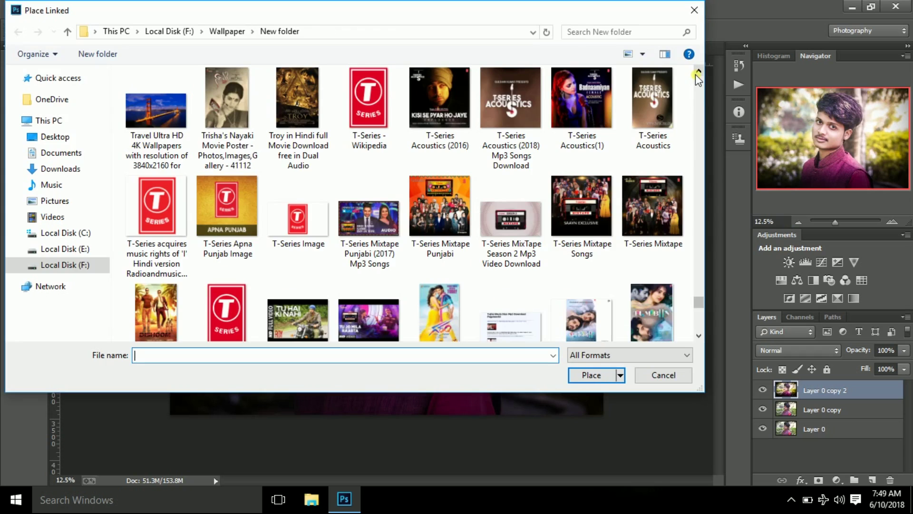
pyautogui.click(696, 74)
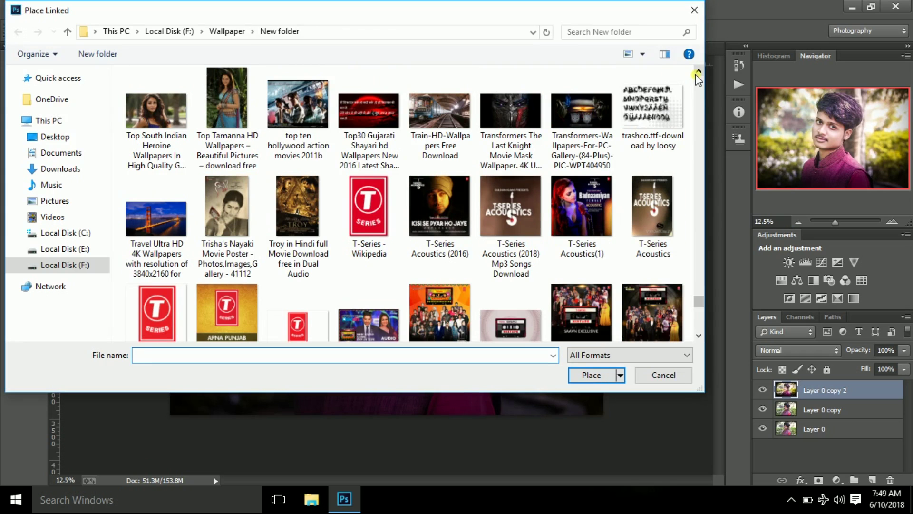
pyautogui.doubleClick(516, 208)
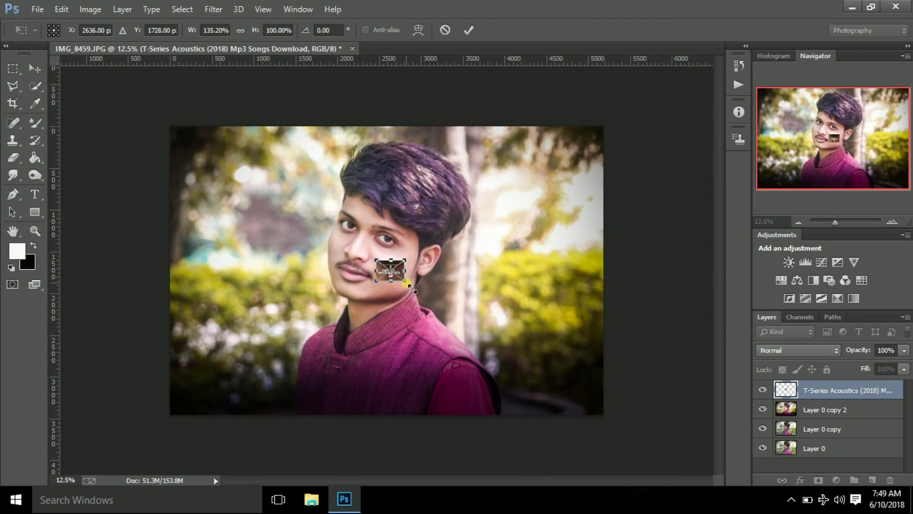
# Commit the placed T-Series logo and move it to the bottom-left corner.
pyautogui.moveTo(410, 286); pyautogui.dragTo(417, 312)
pyautogui.press('Return')
pyautogui.press('b')
pyautogui.click(35, 68)
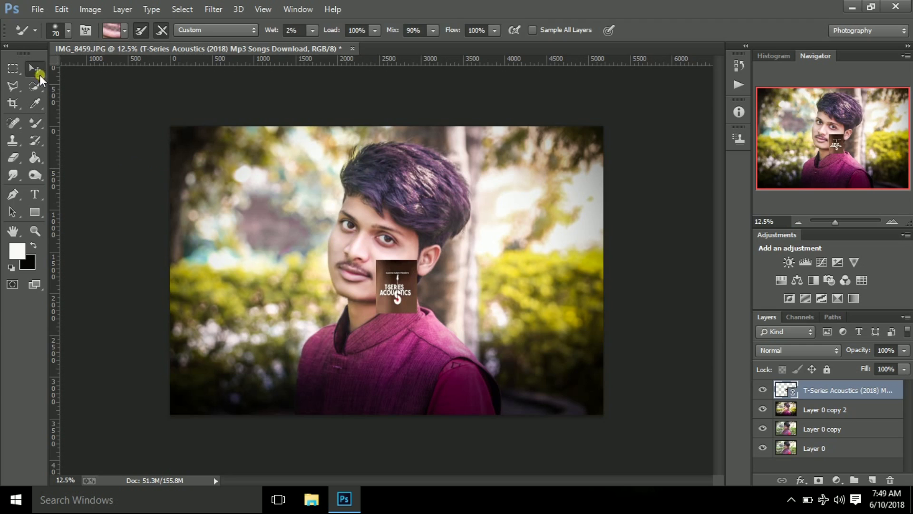
pyautogui.moveTo(410, 310)
pyautogui.mouseDown()
pyautogui.moveTo(207, 371)
pyautogui.moveTo(227, 367)
pyautogui.mouseUp()
pyautogui.press('Return')
# Set the logo layer's blend mode to Color Dodge.
pyautogui.click(795, 351)
pyautogui.scroll(-2, 795, 351)
pyautogui.scroll(-2, 794, 352)
pyautogui.scroll(-2, 795, 351)
pyautogui.scroll(-1, 794, 351)
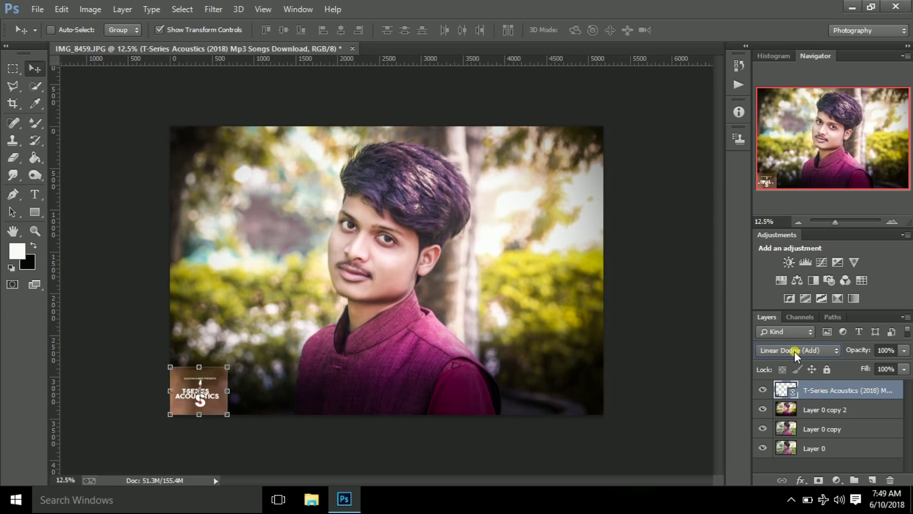
pyautogui.scroll(1, 794, 351)
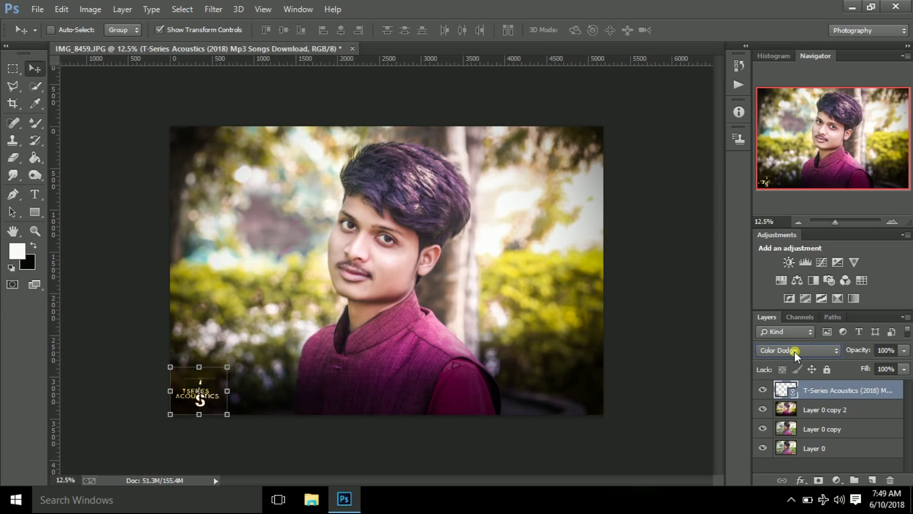
# Enlarge the logo toward the upper right with Free Transform and begin erasing on it.
pyautogui.hotkey('ctrl', 't')
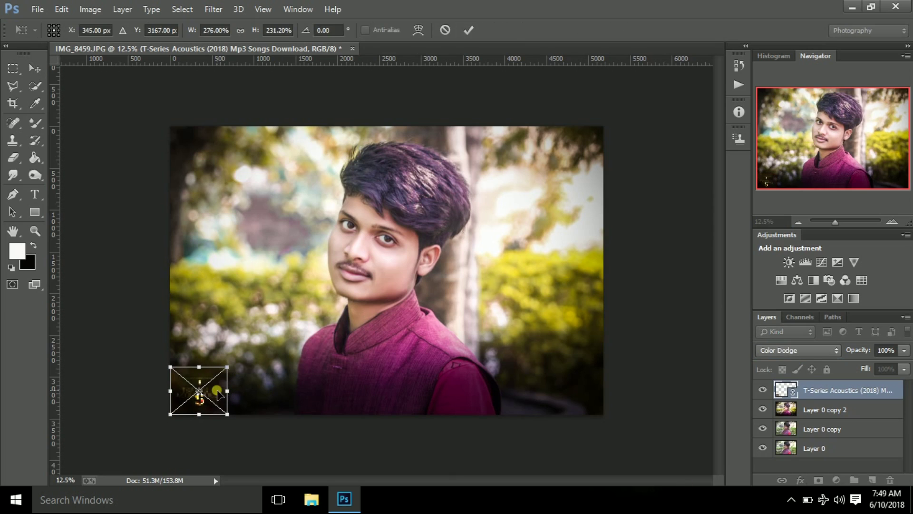
pyautogui.press('Return')
pyautogui.moveTo(231, 365); pyautogui.dragTo(260, 359)
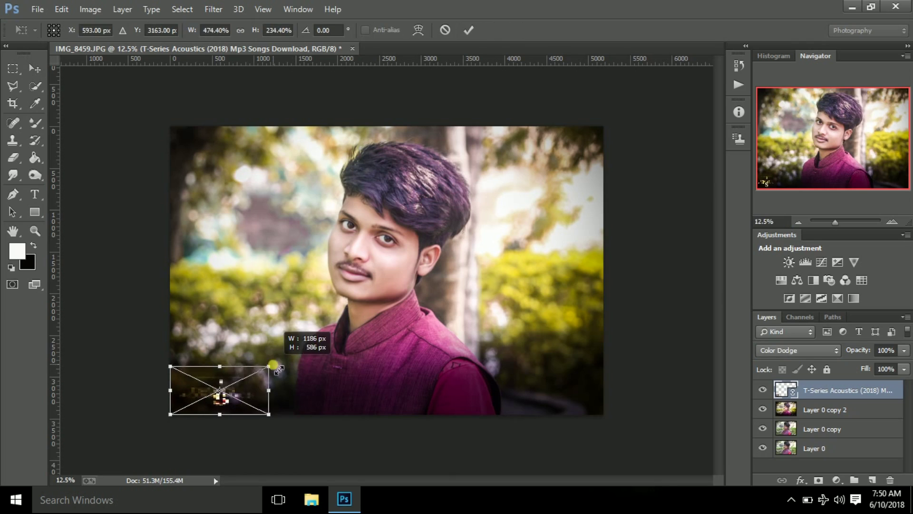
pyautogui.press('Return')
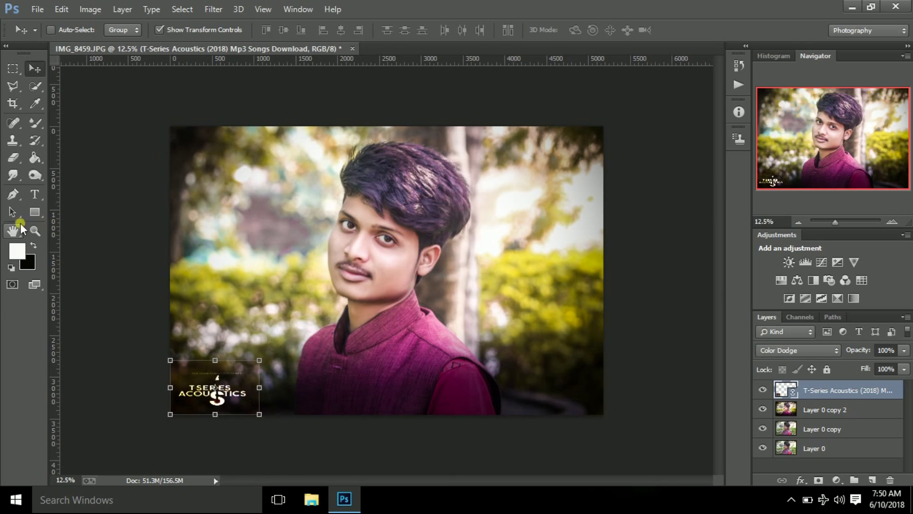
pyautogui.click(21, 228)
pyautogui.click(14, 157)
pyautogui.click(283, 341)
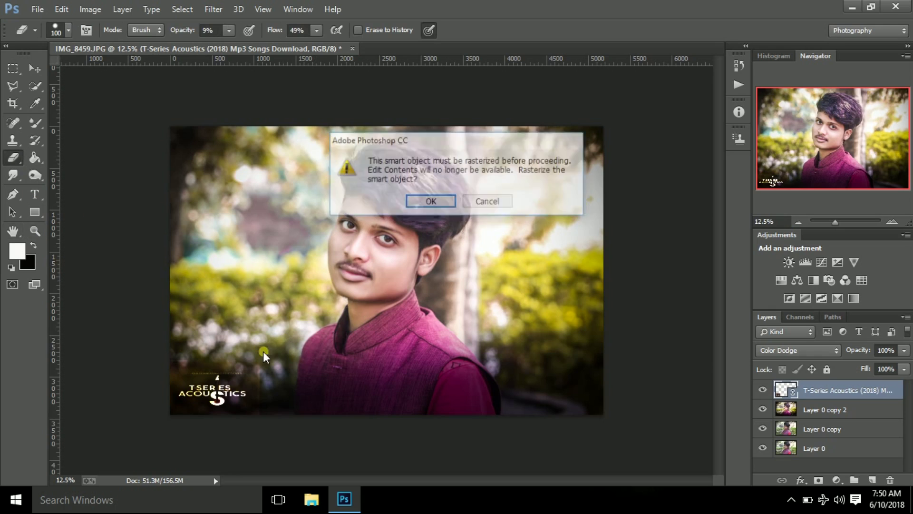
# Rasterize the T-Series logo layer and set the eraser's opacity and flow.
pyautogui.click(431, 202)
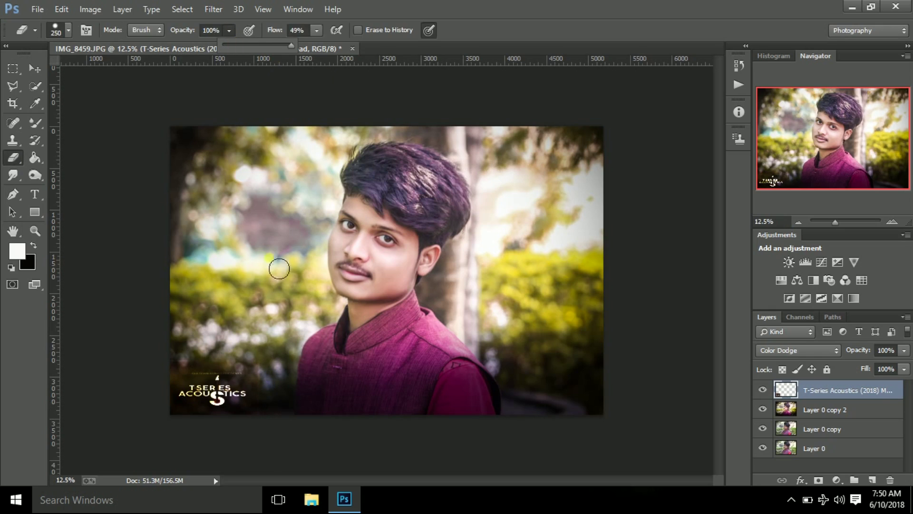
pyautogui.click(197, 365)
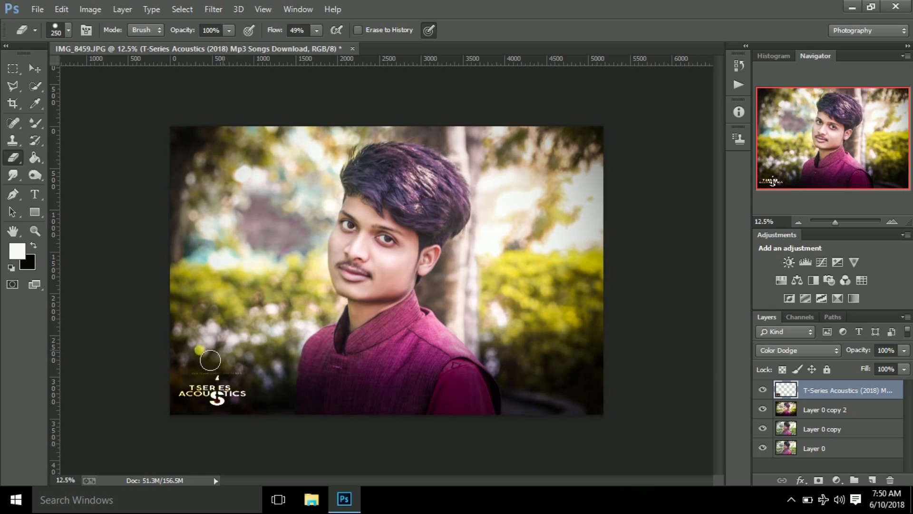
pyautogui.click(229, 30)
pyautogui.click(177, 372)
pyautogui.click(796, 222)
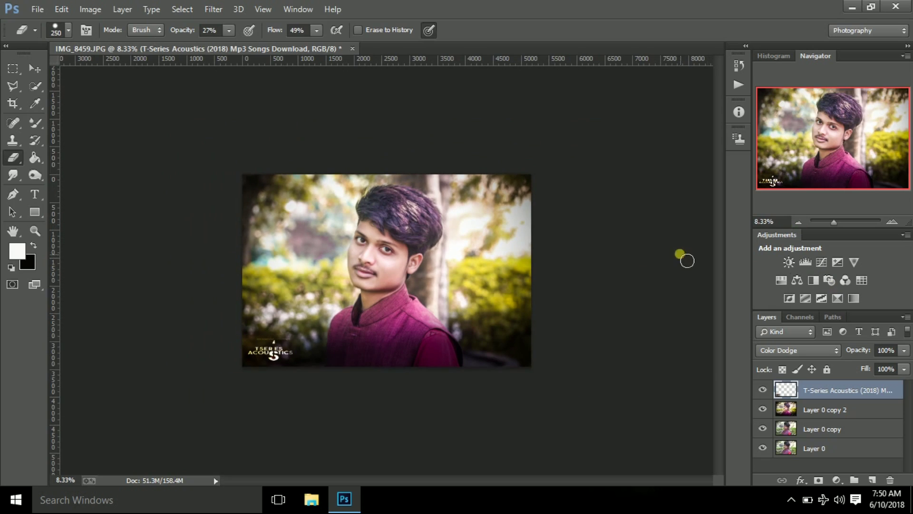
pyautogui.click(892, 222)
pyautogui.click(892, 222)
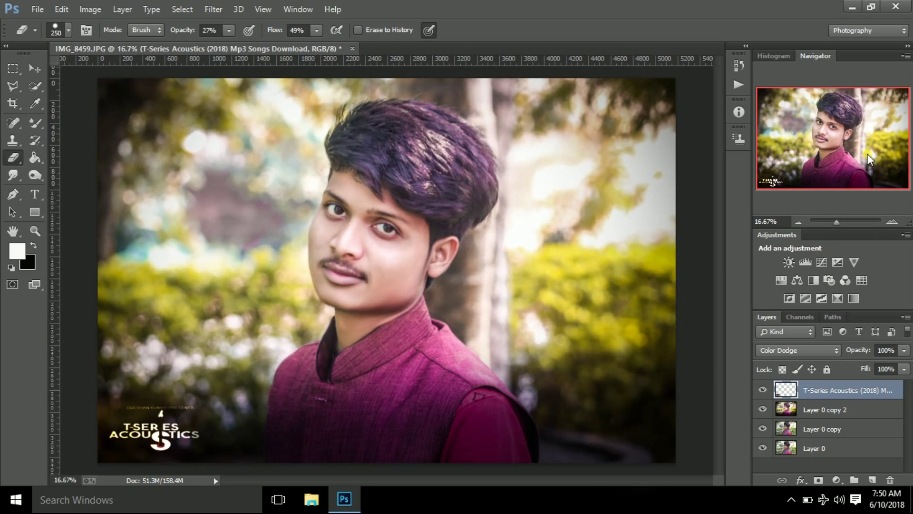
pyautogui.click(39, 8)
pyautogui.click(138, 198)
# Place the RUSTOM poster image, enlarge it and confirm the placement.
pyautogui.doubleClick(138, 214)
pyautogui.moveTo(561, 230)
pyautogui.mouseDown()
pyautogui.moveTo(611, 223)
pyautogui.moveTo(603, 215)
pyautogui.mouseUp()
pyautogui.press('Return')
pyautogui.scroll(-3, 789, 350)
pyautogui.scroll(-3, 789, 350)
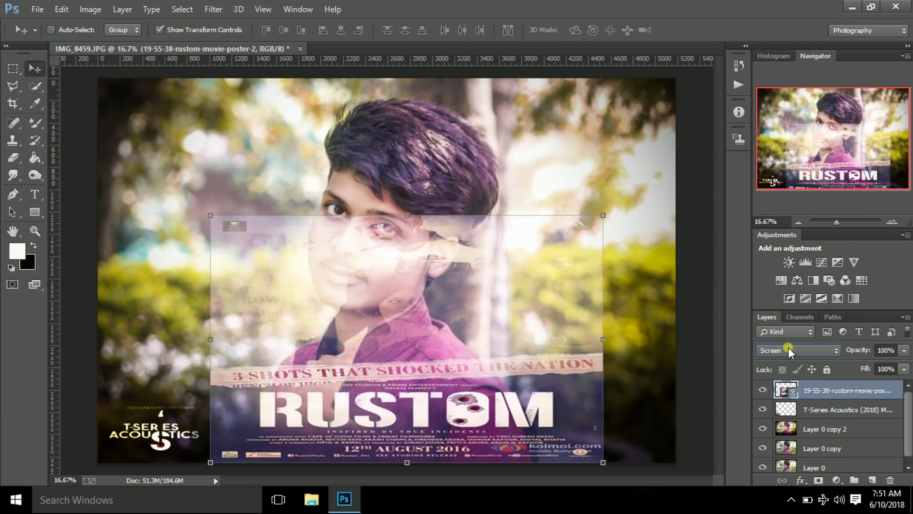
pyautogui.scroll(-1, 789, 351)
pyautogui.scroll(-1, 788, 350)
pyautogui.scroll(1, 789, 350)
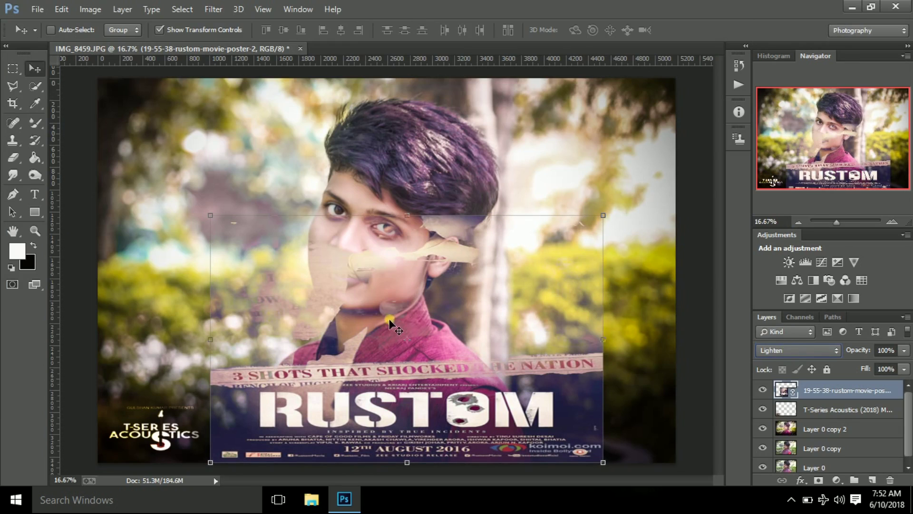
# Erase the poster overlay from around the ear and face with a larger eraser.
pyautogui.click(12, 158)
pyautogui.moveTo(499, 265); pyautogui.dragTo(457, 238)
pyautogui.click(225, 31)
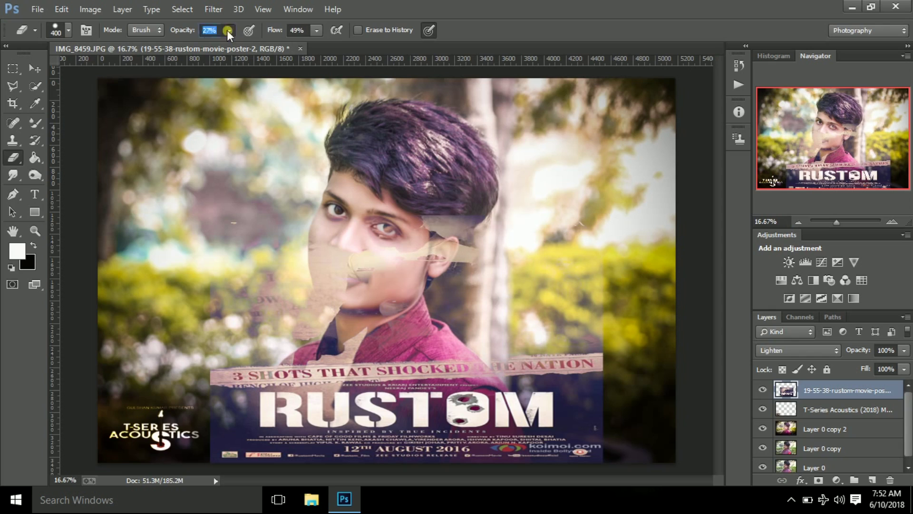
pyautogui.press(']')
pyautogui.press(']')
pyautogui.press(']')
pyautogui.moveTo(426, 264); pyautogui.dragTo(509, 275)
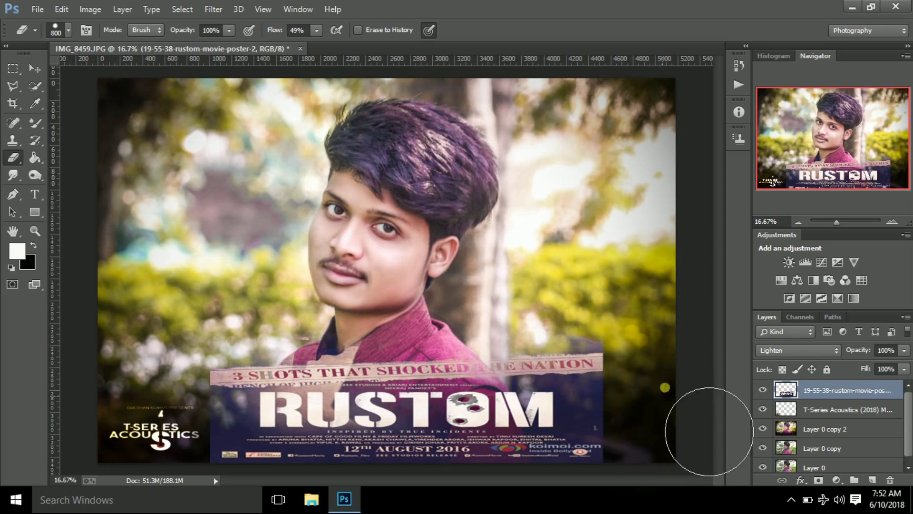
# At 12% eraser opacity with a smaller brush, faintly fade the poster strip over the shirt collar.
pyautogui.moveTo(227, 31); pyautogui.dragTo(164, 48)
pyautogui.press('[')
pyautogui.press('[')
pyautogui.press('[')
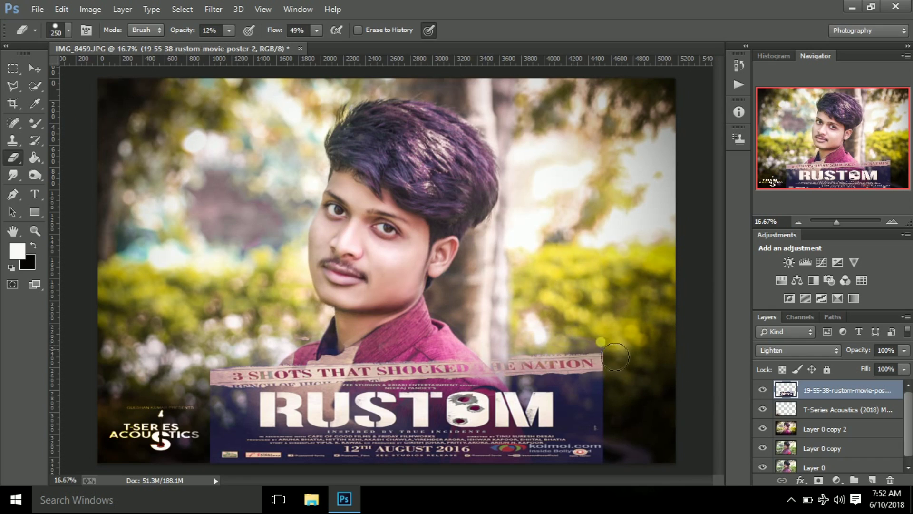
pyautogui.moveTo(316, 358); pyautogui.dragTo(289, 357)
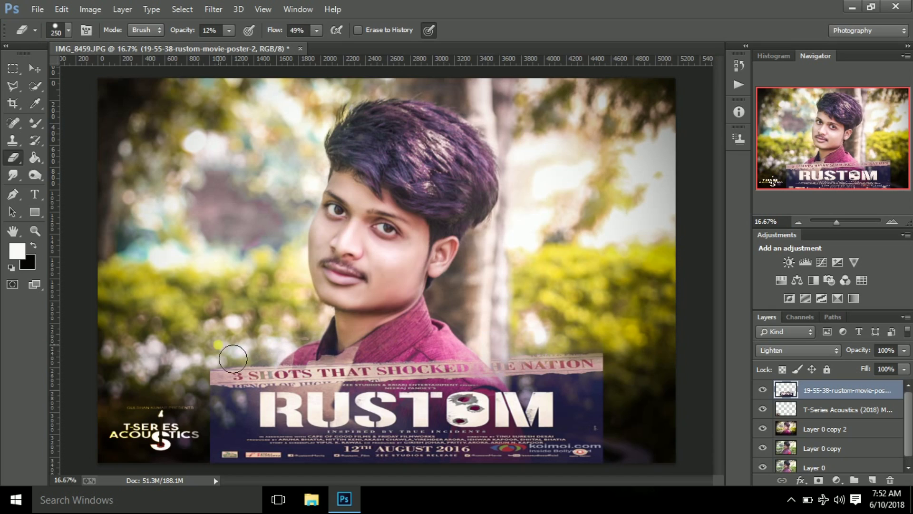
pyautogui.press('[')
pyautogui.moveTo(302, 373); pyautogui.dragTo(328, 364)
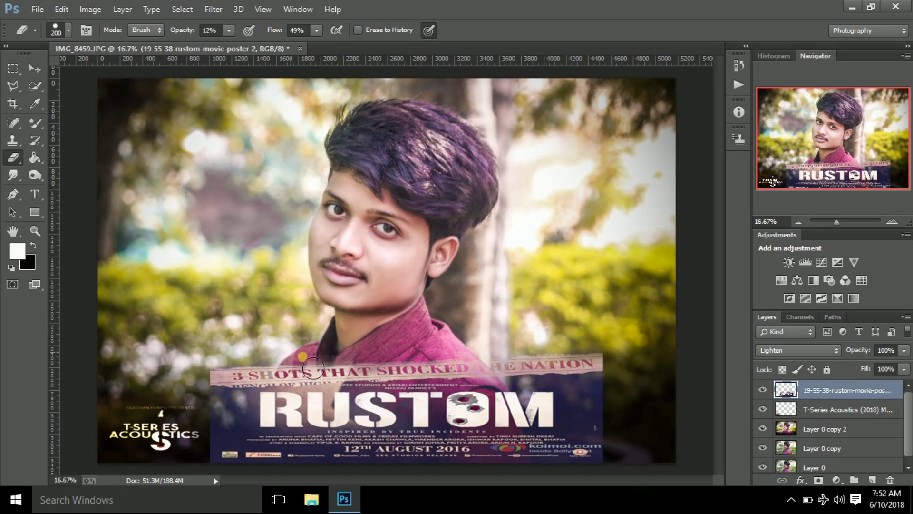
# Raise the eraser opacity to 25% and zoom in on the chest area.
pyautogui.click(202, 452)
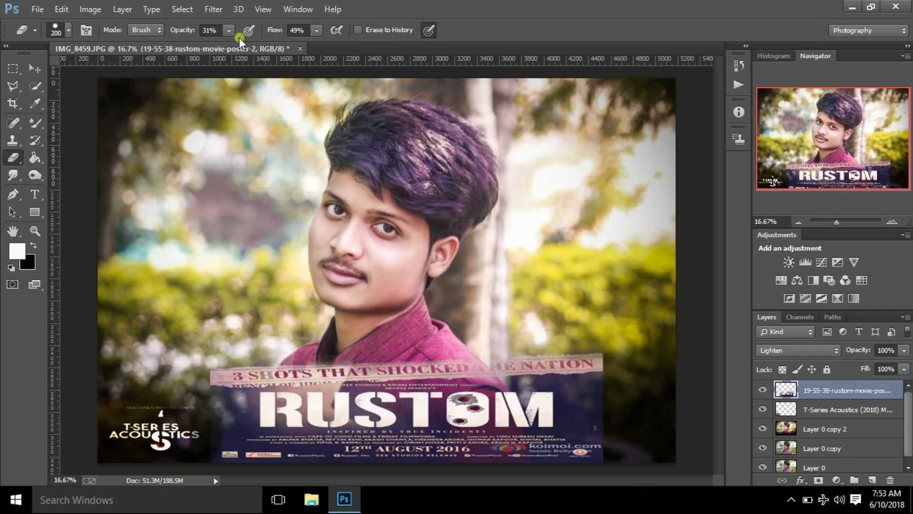
pyautogui.moveTo(243, 46)
pyautogui.mouseDown()
pyautogui.moveTo(252, 47)
pyautogui.moveTo(224, 47)
pyautogui.mouseUp()
pyautogui.click(229, 30)
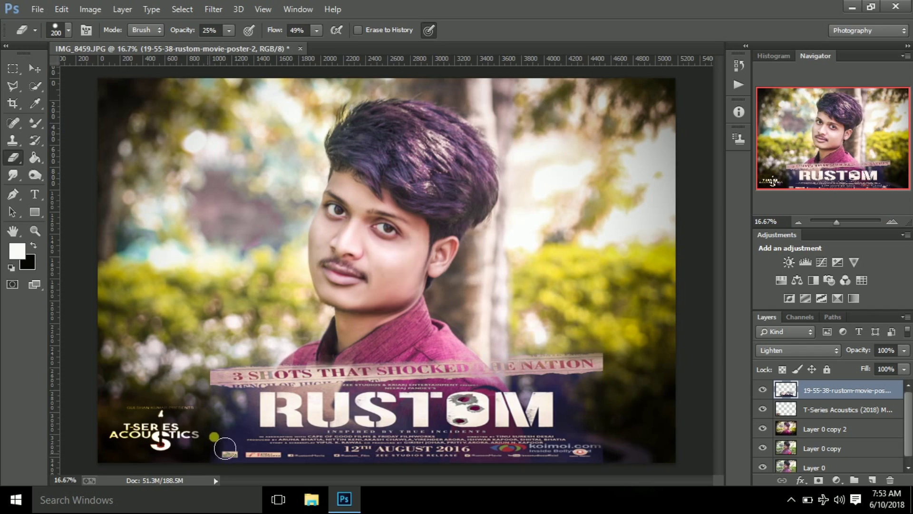
pyautogui.moveTo(836, 223); pyautogui.dragTo(794, 223)
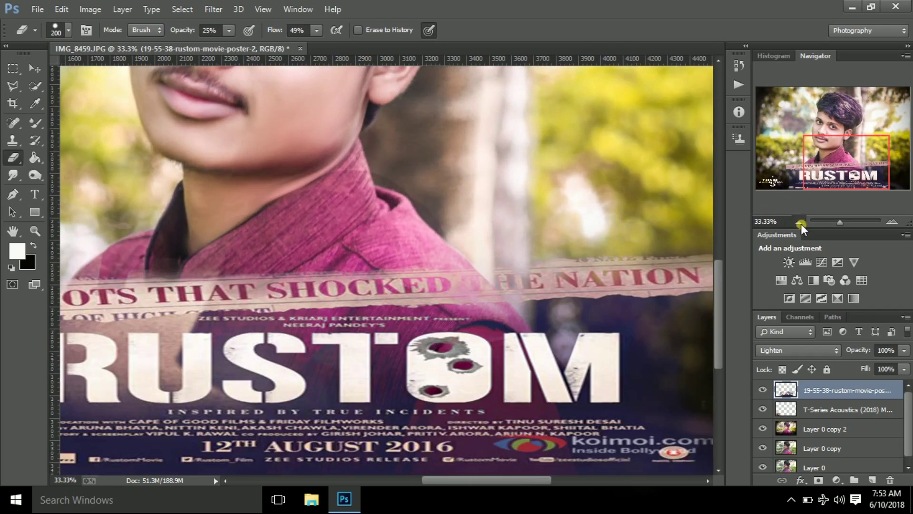
# Resize the poster, then shrink it slightly and shift it right.
pyautogui.press('v')
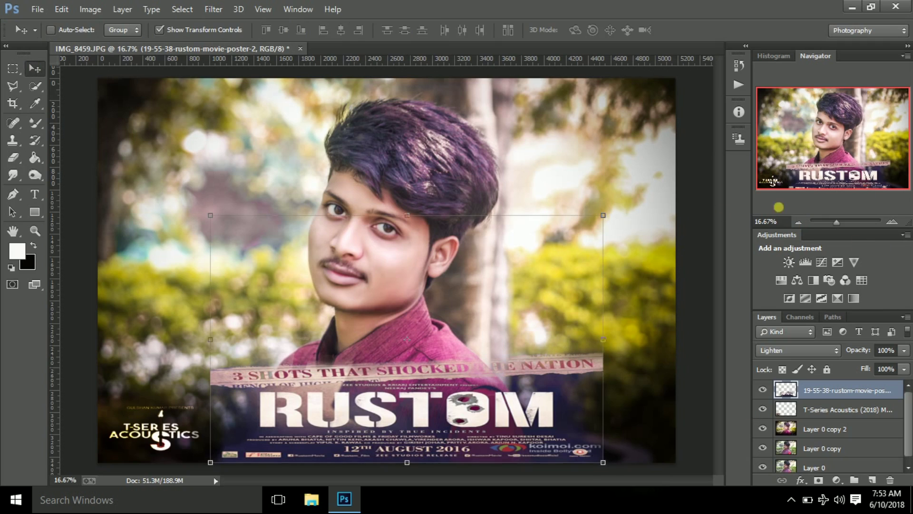
pyautogui.hotkey('ctrl', '-')
pyautogui.moveTo(472, 229)
pyautogui.mouseDown()
pyautogui.moveTo(596, 206)
pyautogui.moveTo(595, 189)
pyautogui.moveTo(525, 230)
pyautogui.mouseUp()
pyautogui.press('Return')
pyautogui.hotkey('ctrl', 't')
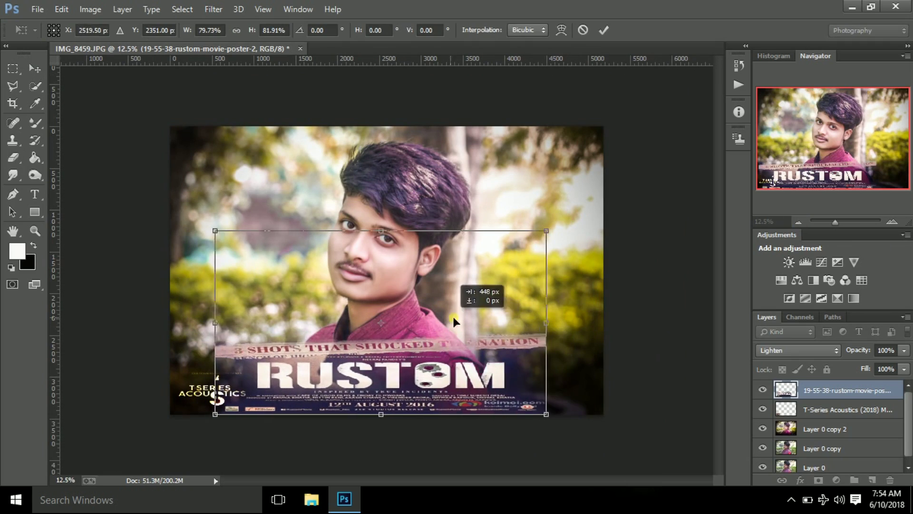
pyautogui.moveTo(428, 322); pyautogui.dragTo(465, 318)
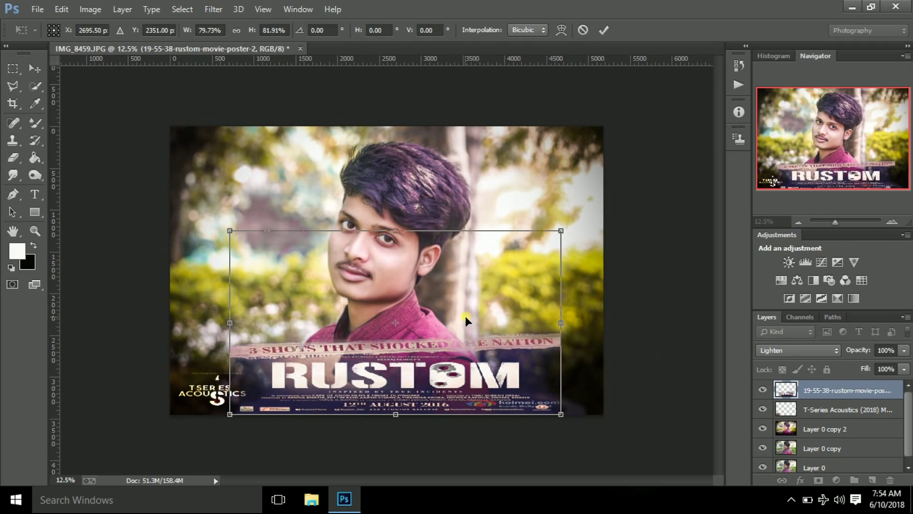
pyautogui.press('Return')
# Copy the bottom credits strip onto a new layer and reselect the strip on the poster layer.
pyautogui.click(13, 69)
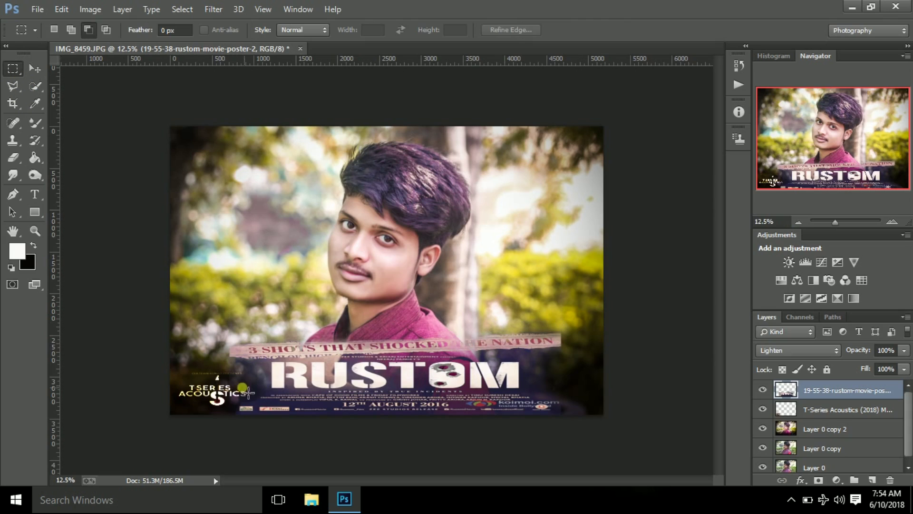
pyautogui.moveTo(236, 388); pyautogui.dragTo(574, 414)
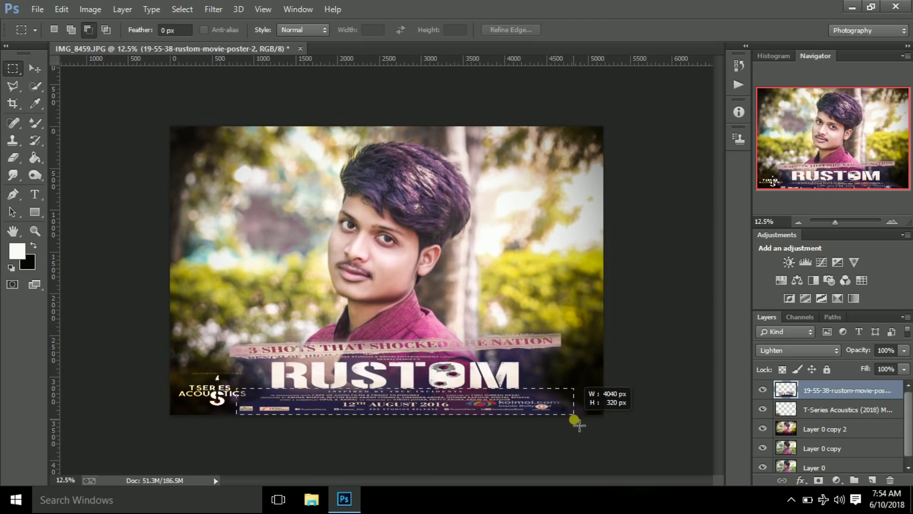
pyautogui.hotkey('ctrl', 'j')
pyautogui.click(775, 412)
pyautogui.click(13, 157)
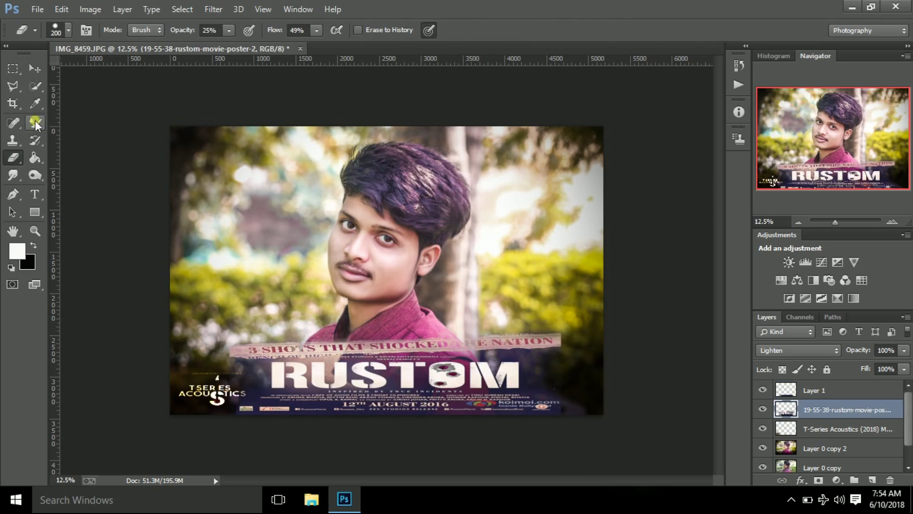
pyautogui.click(18, 74)
pyautogui.moveTo(413, 419); pyautogui.dragTo(572, 414)
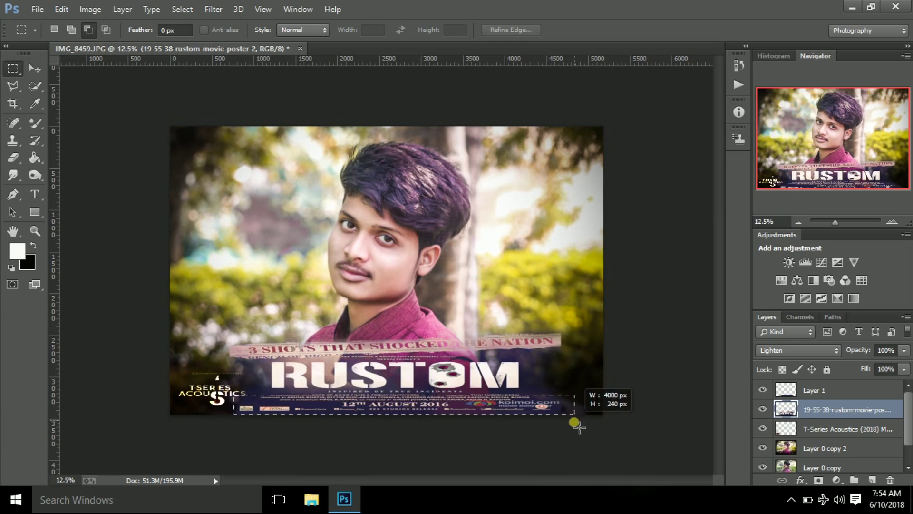
# Set the eraser to 100% opacity and delete the credits strip from the poster layer.
pyautogui.press('e')
pyautogui.click(229, 30)
pyautogui.moveTo(230, 45); pyautogui.dragTo(282, 44)
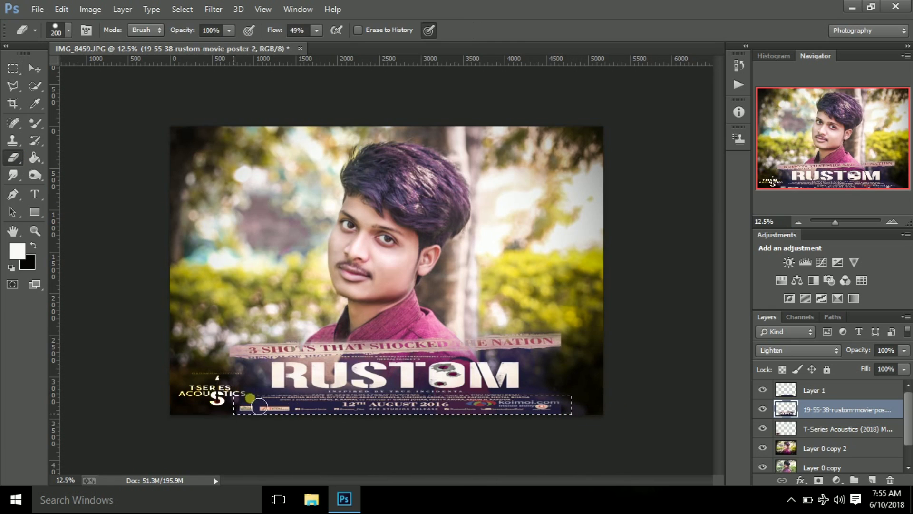
pyautogui.click(792, 389)
pyautogui.click(814, 414)
pyautogui.click(763, 409)
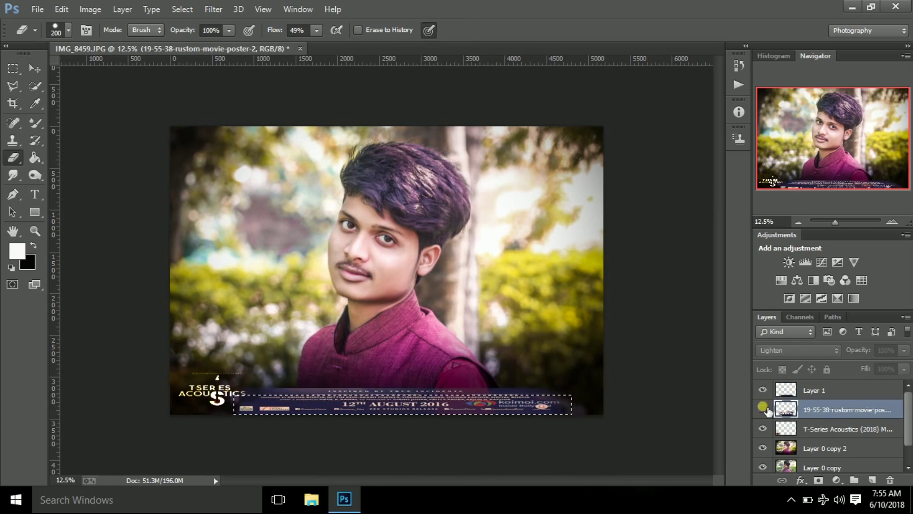
pyautogui.click(764, 409)
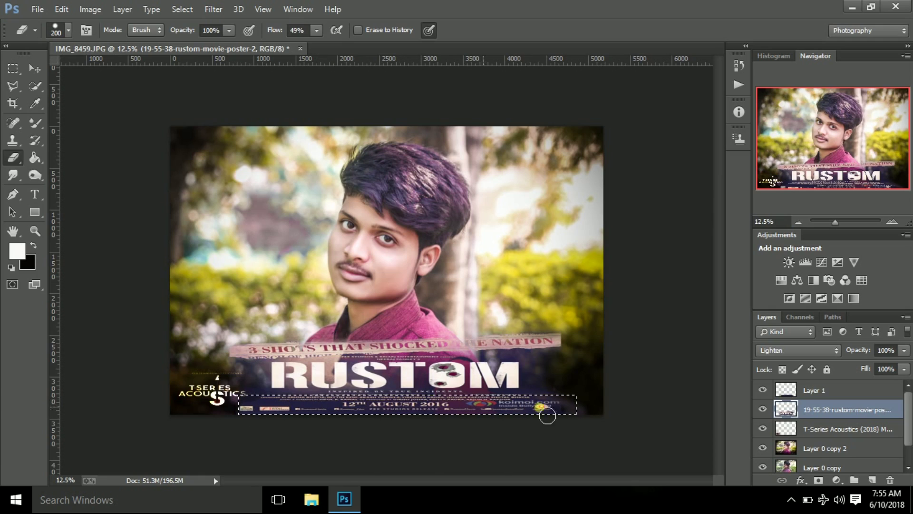
pyautogui.press('Delete')
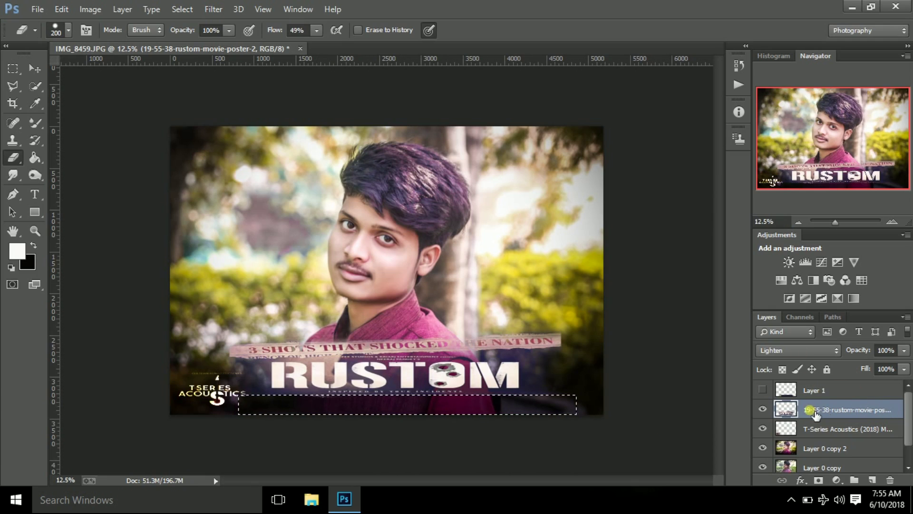
# Stretch the credits strip layer wider to span the photo's width.
pyautogui.click(816, 391)
pyautogui.click(764, 390)
pyautogui.click(35, 69)
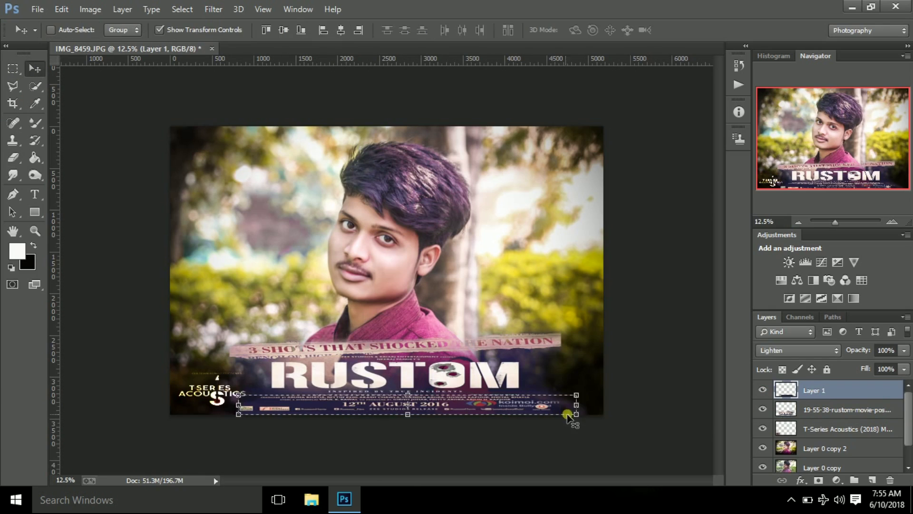
pyautogui.hotkey('ctrl', 't')
pyautogui.moveTo(577, 405); pyautogui.dragTo(603, 404)
pyautogui.moveTo(239, 404); pyautogui.dragTo(170, 405)
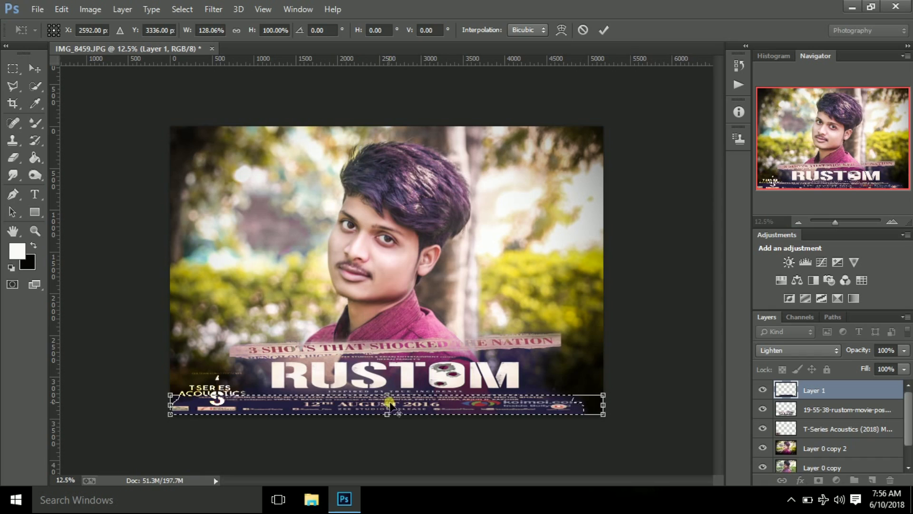
pyautogui.press('Return')
pyautogui.press('h')
# Apply the credits strip resize and keep the standard Eraser tool.
pyautogui.press('v')
pyautogui.hotkey('ctrl', 't')
pyautogui.click(12, 141)
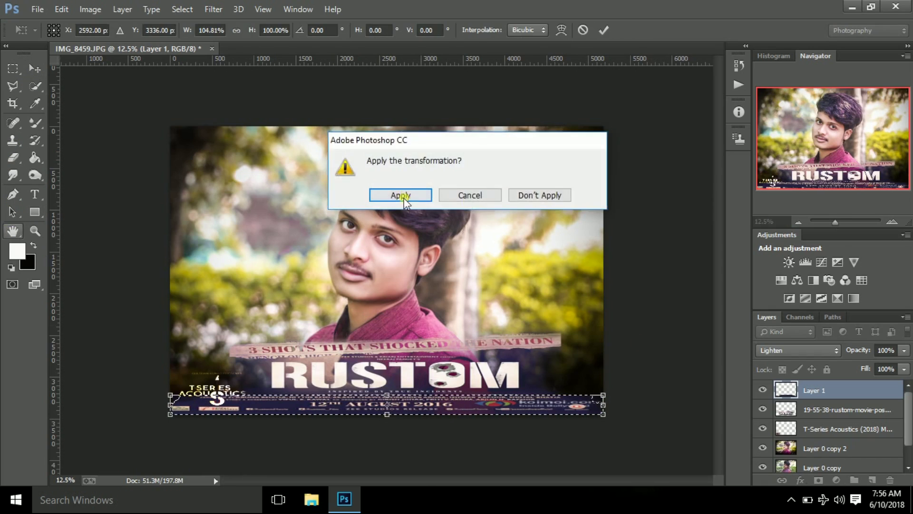
pyautogui.click(403, 200)
pyautogui.rightClick(417, 86)
pyautogui.click(233, 125)
pyautogui.moveTo(12, 157); pyautogui.dragTo(34, 174)
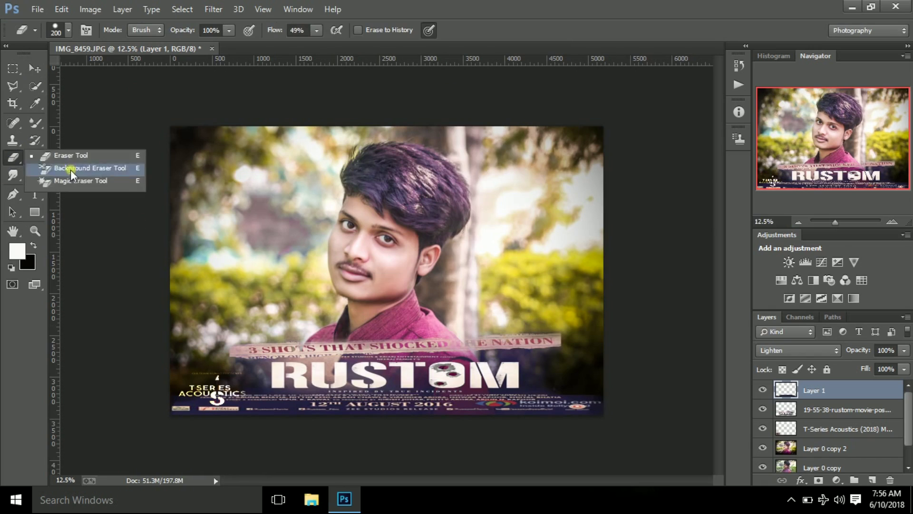
# Set eraser strength to 38% and shift the Rustom title graphic slightly left.
pyautogui.press('3')
pyautogui.press('8')
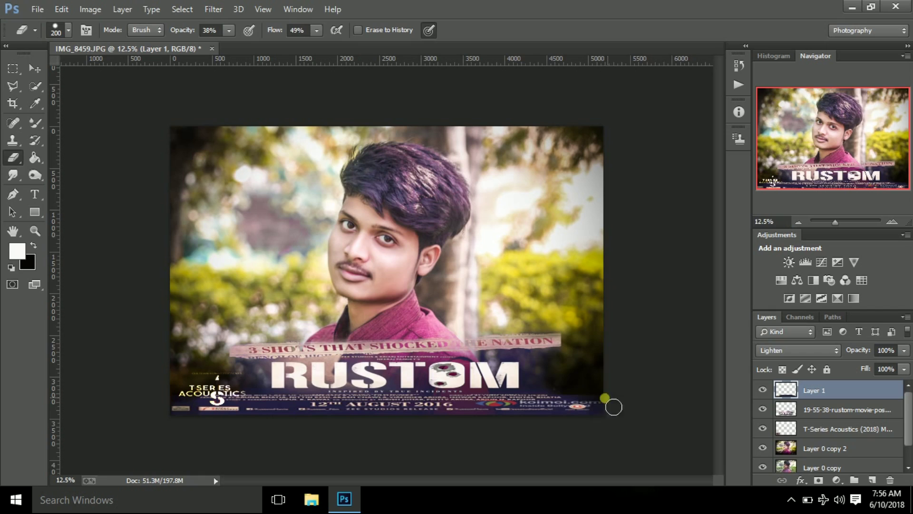
pyautogui.click(837, 409)
pyautogui.press('v')
pyautogui.moveTo(438, 327); pyautogui.dragTo(451, 338)
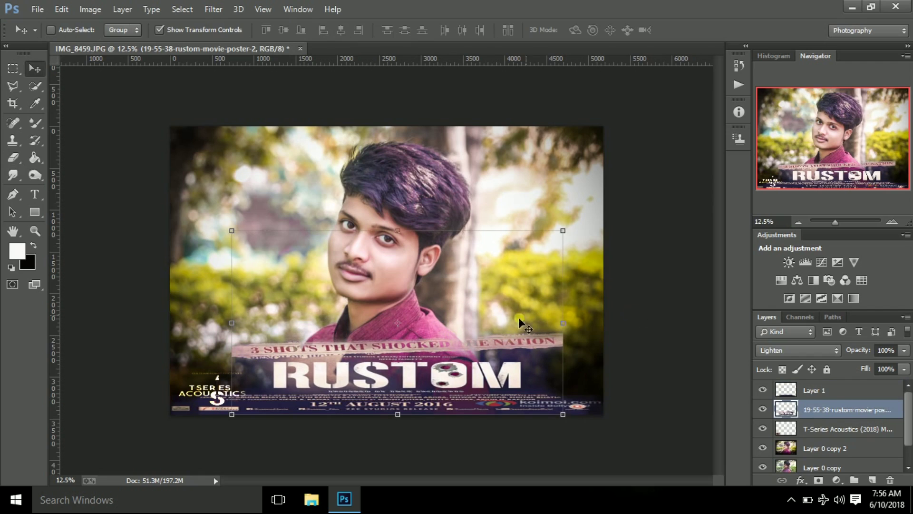
# Fade the '3 SHOTS THAT SHOCKED THE NATION' band using eraser brushes of 300 to 600.
pyautogui.press('e')
pyautogui.press(']')
pyautogui.press(']')
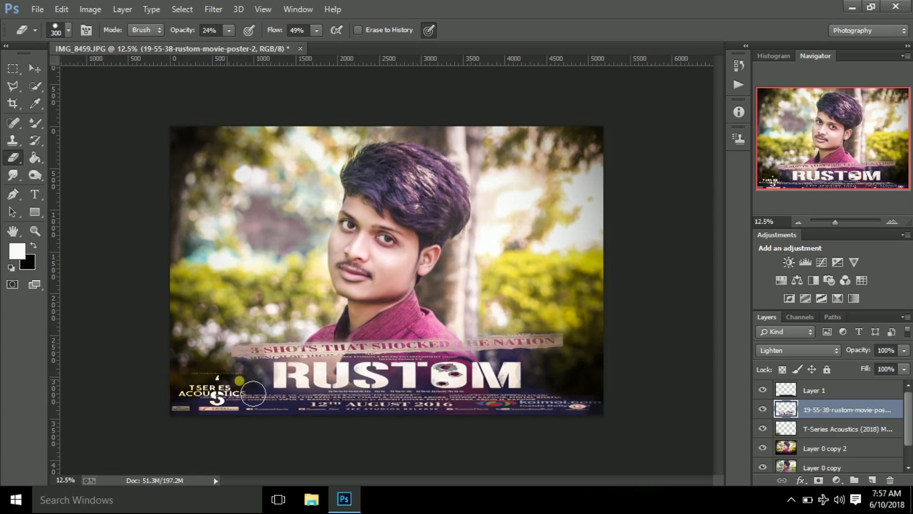
pyautogui.moveTo(262, 365); pyautogui.dragTo(545, 343)
pyautogui.press(']')
pyautogui.press(']')
pyautogui.moveTo(607, 361); pyautogui.dragTo(243, 401)
pyautogui.press(']')
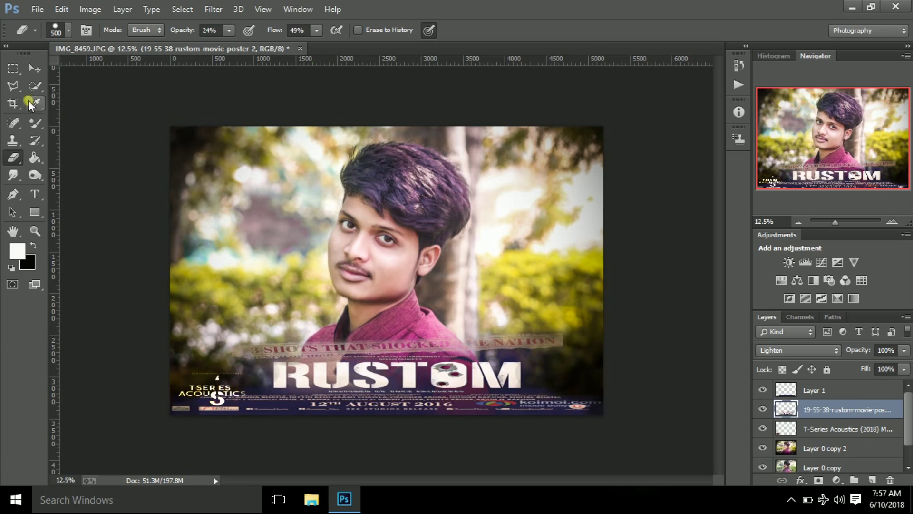
# Lower the eraser strength to 6% with a 300 brush while zoomed in on the poster.
pyautogui.moveTo(229, 30); pyautogui.dragTo(217, 44)
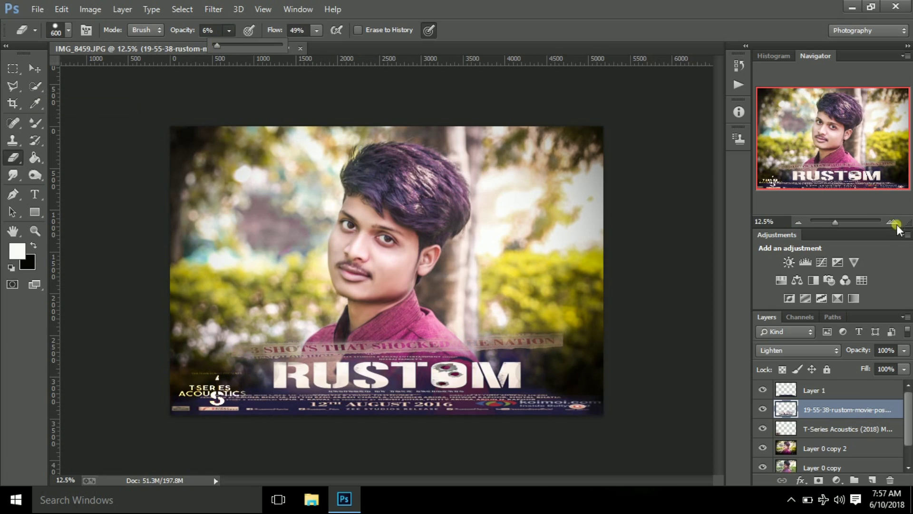
pyautogui.click(894, 222)
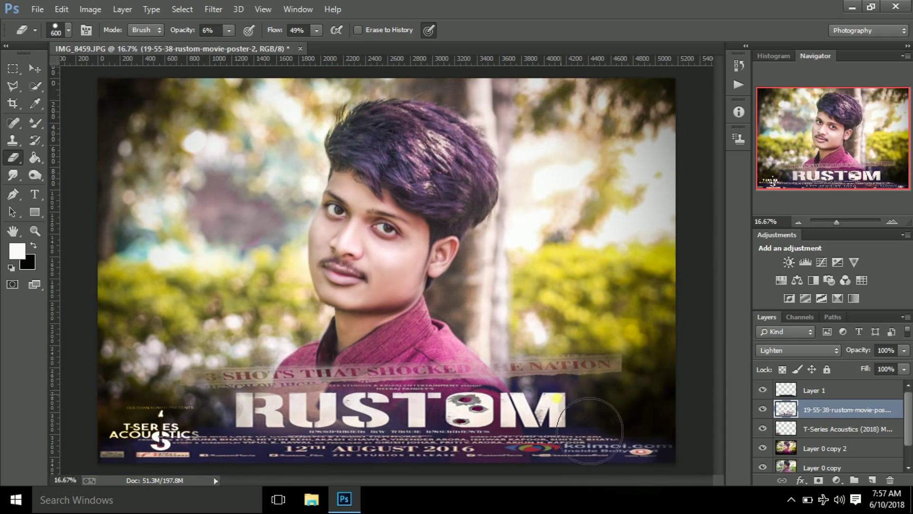
pyautogui.press('[')
pyautogui.press('[')
pyautogui.press('[')
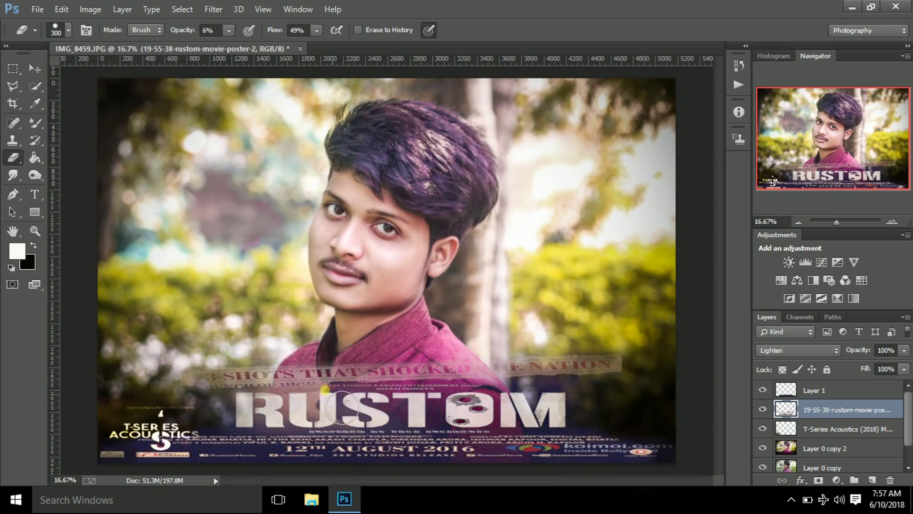
pyautogui.click(799, 222)
pyautogui.click(893, 222)
# Move the credits strip below the Rustom title layer and drag the T-Series logo toward the top-left.
pyautogui.moveTo(814, 390); pyautogui.dragTo(815, 418)
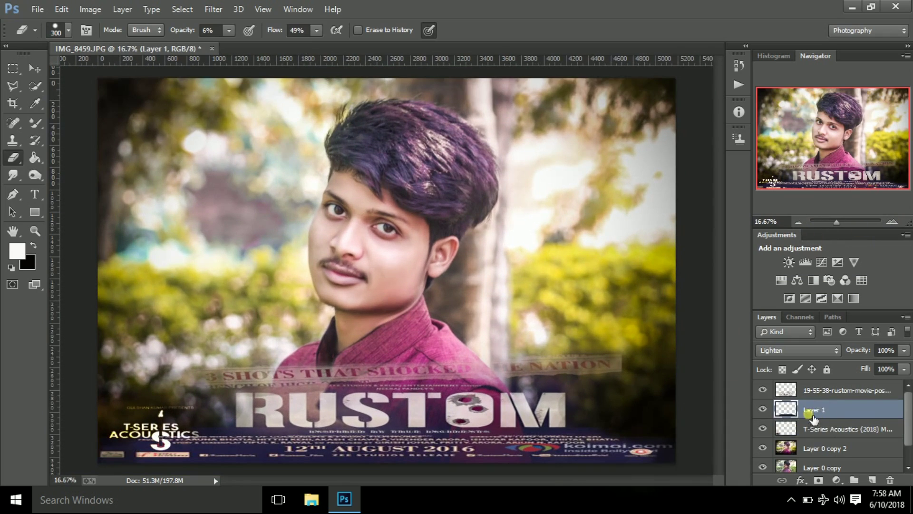
pyautogui.click(814, 429)
pyautogui.press('v')
pyautogui.moveTo(238, 383)
pyautogui.mouseDown()
pyautogui.moveTo(227, 357)
pyautogui.moveTo(233, 136)
pyautogui.mouseUp()
pyautogui.hotkey('ctrl', '-')
# Change the T-Series logo layer's blending and enlarge the logo.
pyautogui.click(808, 350)
pyautogui.click(778, 9)
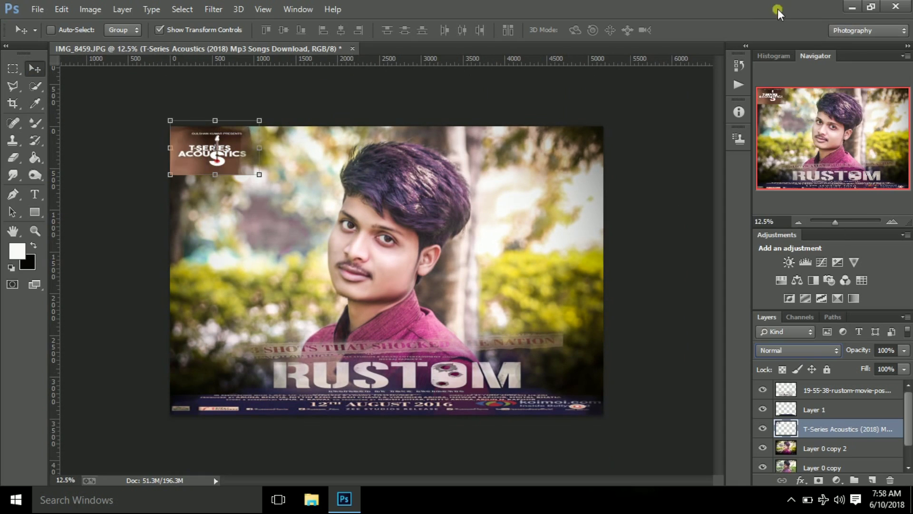
pyautogui.scroll(-3, 809, 350)
pyautogui.scroll(-2, 809, 351)
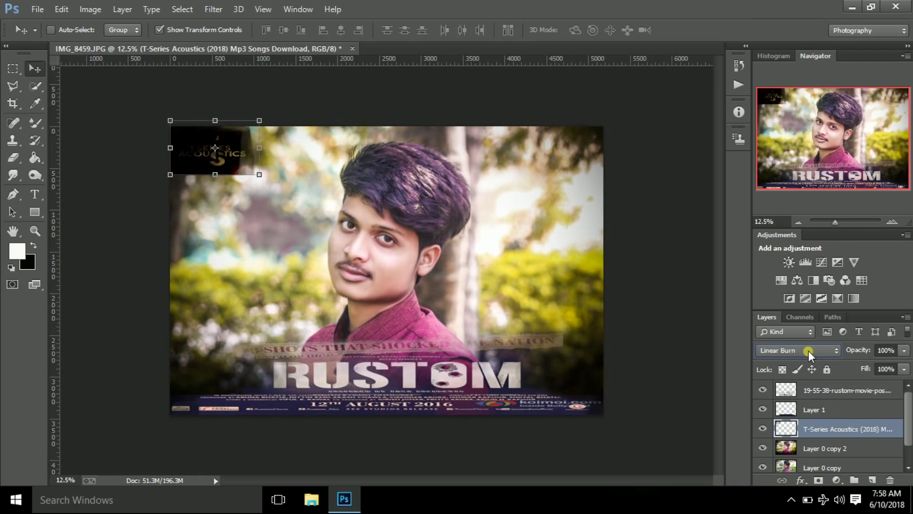
pyautogui.scroll(-2, 808, 350)
pyautogui.moveTo(263, 179); pyautogui.dragTo(295, 197)
pyautogui.click(13, 157)
pyautogui.press('Return')
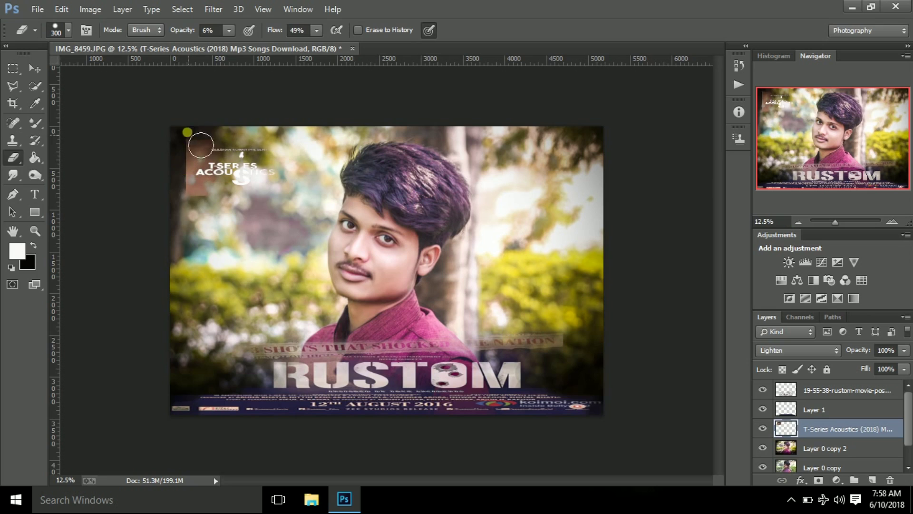
# Tuck the logo into the top-left corner and set the eraser to 29% strength, 250 brush.
pyautogui.click(34, 68)
pyautogui.moveTo(233, 166); pyautogui.dragTo(216, 157)
pyautogui.click(15, 160)
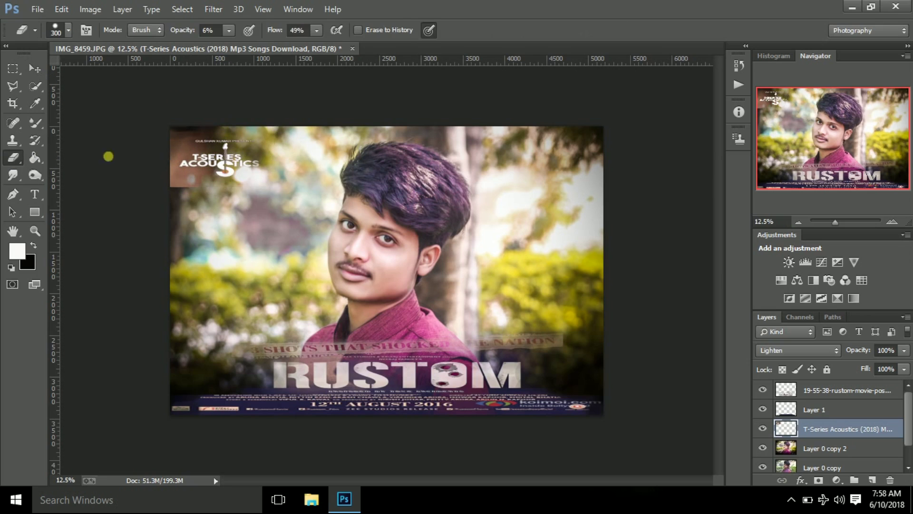
pyautogui.moveTo(229, 30); pyautogui.dragTo(229, 44)
pyautogui.press(']')
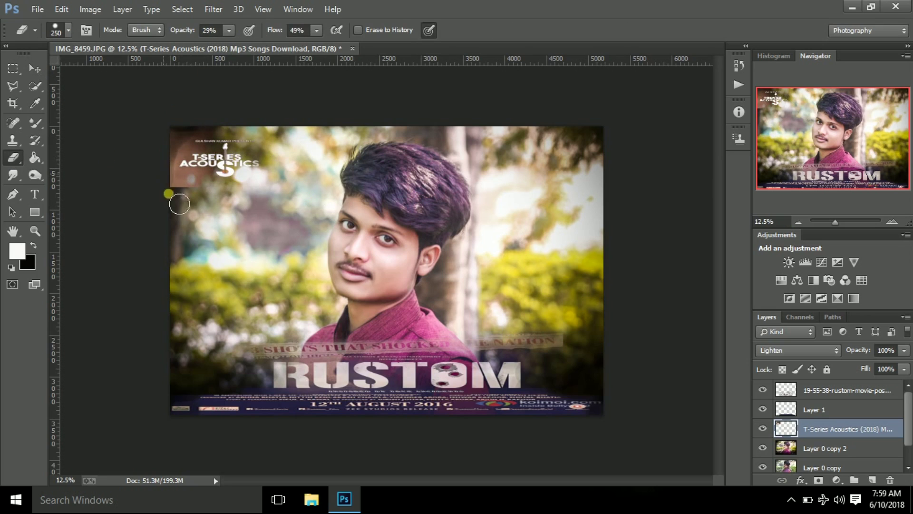
pyautogui.click(892, 222)
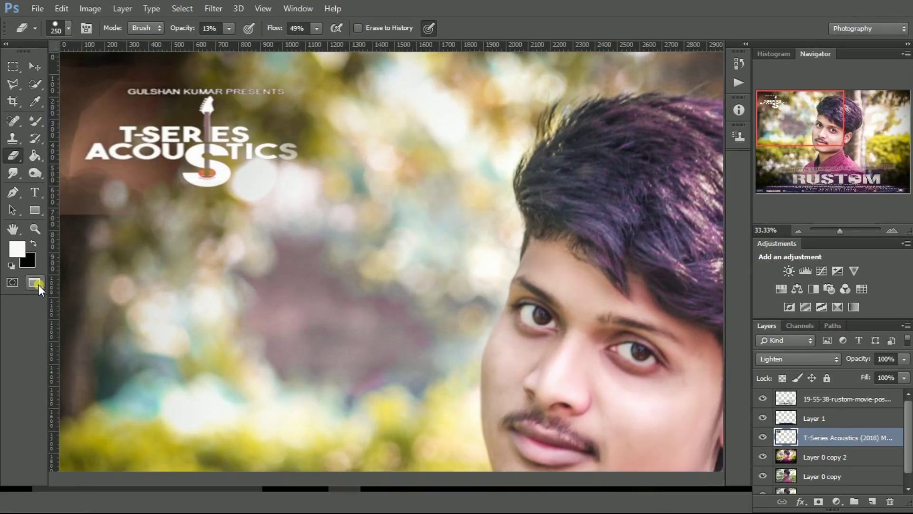
pyautogui.moveTo(805, 147); pyautogui.dragTo(779, 138)
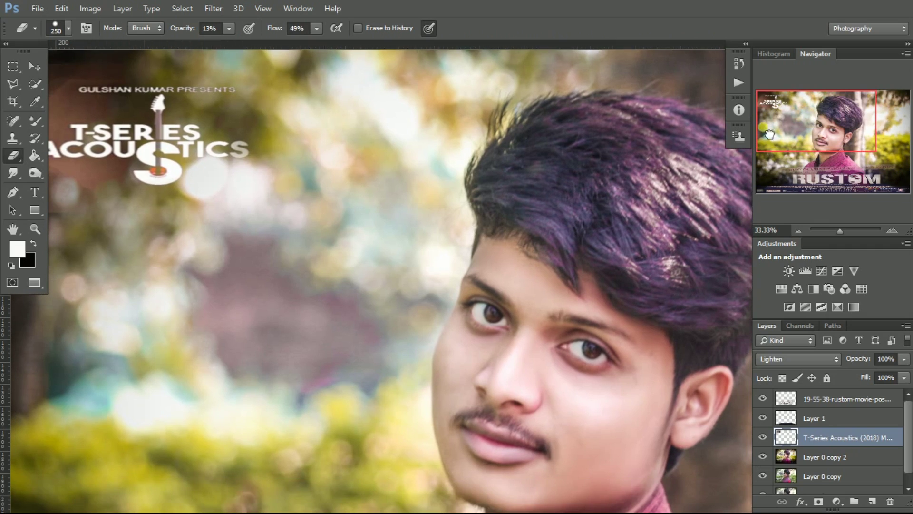
# Keep the standard screen mode and add, then remove, a vertical guide near the left edge.
pyautogui.rightClick(35, 282)
pyautogui.click(65, 284)
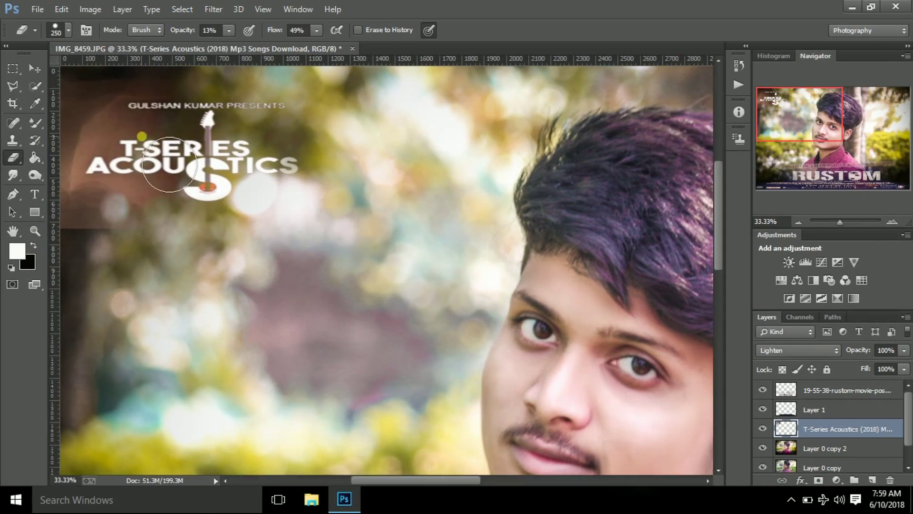
pyautogui.scroll(1, 111, 139)
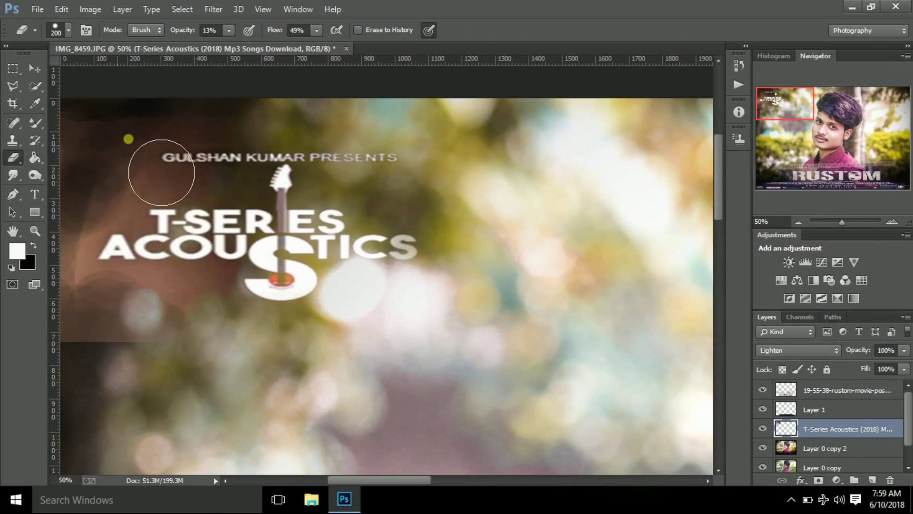
pyautogui.moveTo(51, 95)
pyautogui.mouseDown()
pyautogui.moveTo(66, 114)
pyautogui.moveTo(19, 123)
pyautogui.mouseUp()
pyautogui.click(13, 157)
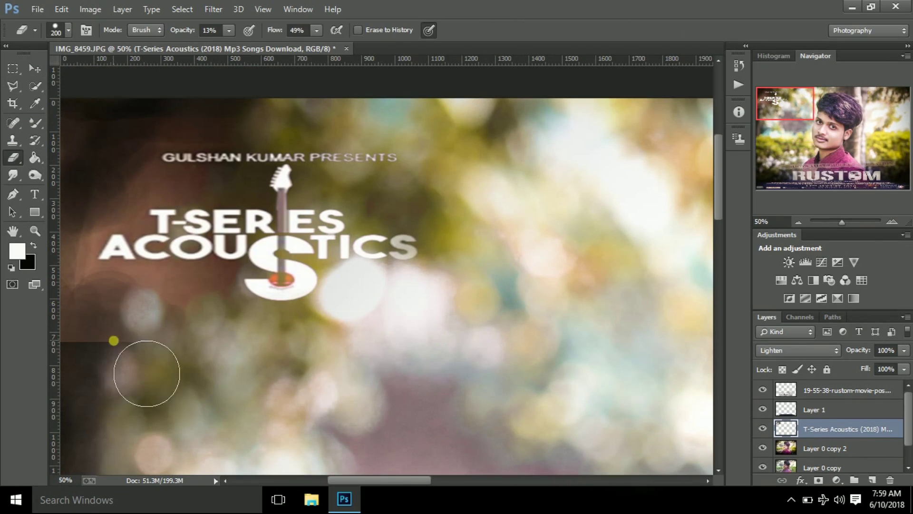
# Softly erase the logo's background edge with a 90 brush at about 7% strength.
pyautogui.press('[')
pyautogui.press('[')
pyautogui.press('[')
pyautogui.press('[')
pyautogui.press('[')
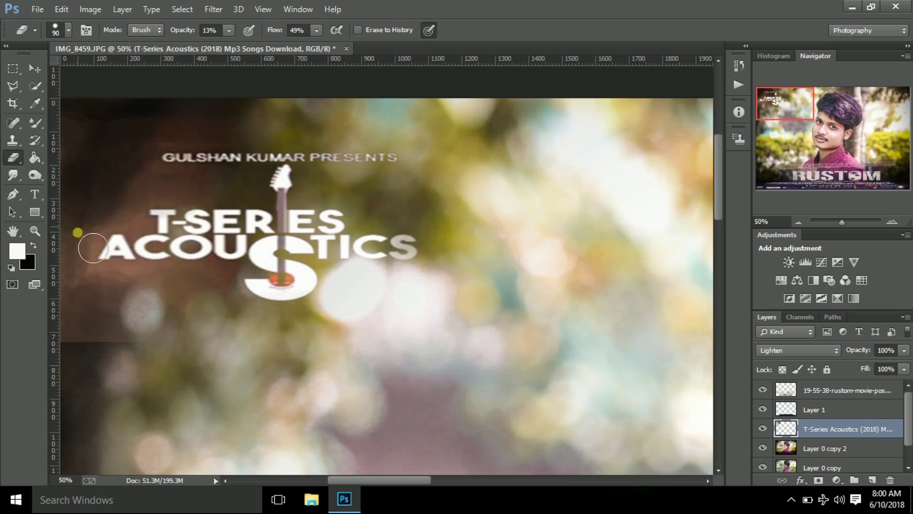
pyautogui.moveTo(229, 30); pyautogui.dragTo(224, 45)
pyautogui.click(79, 254)
pyautogui.click(229, 30)
pyautogui.click(123, 346)
pyautogui.moveTo(229, 30); pyautogui.dragTo(196, 48)
pyautogui.click(74, 306)
pyautogui.moveTo(135, 301); pyautogui.dragTo(108, 348)
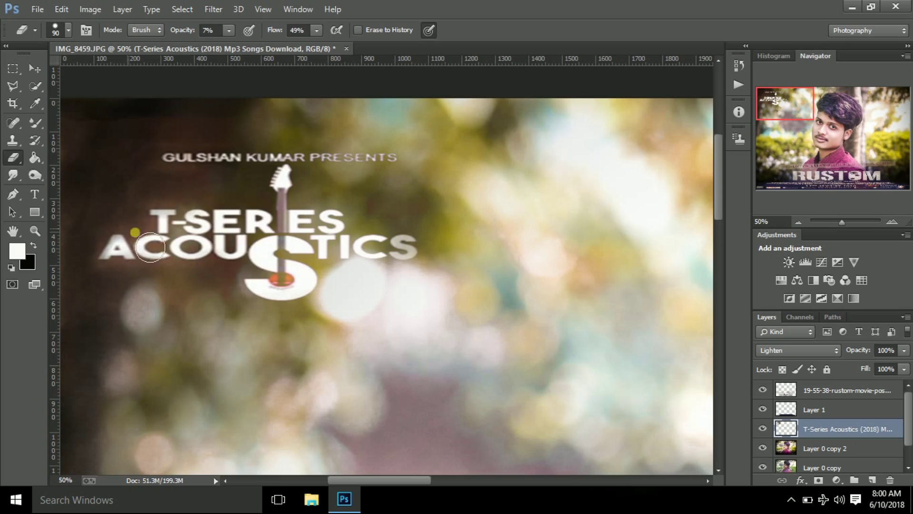
pyautogui.click(799, 221)
pyautogui.click(798, 222)
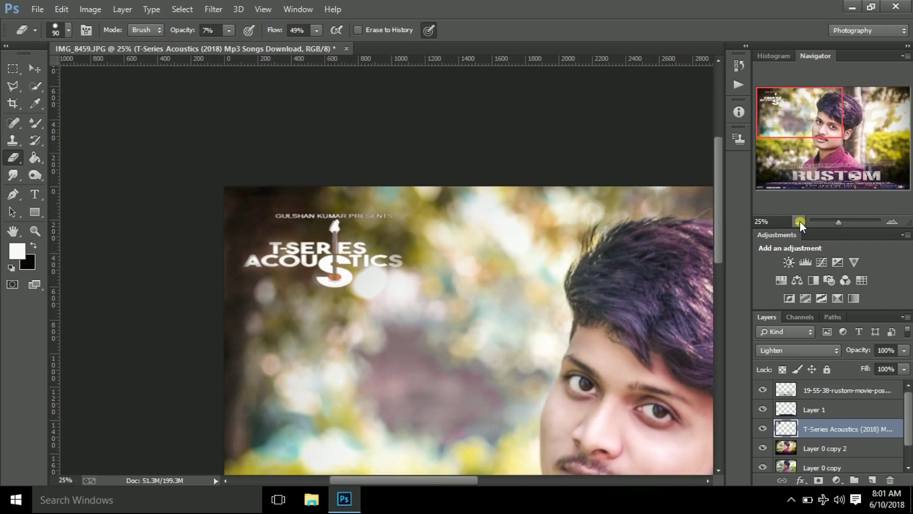
pyautogui.press(']')
pyautogui.press(']')
pyautogui.press(']')
pyautogui.click(798, 221)
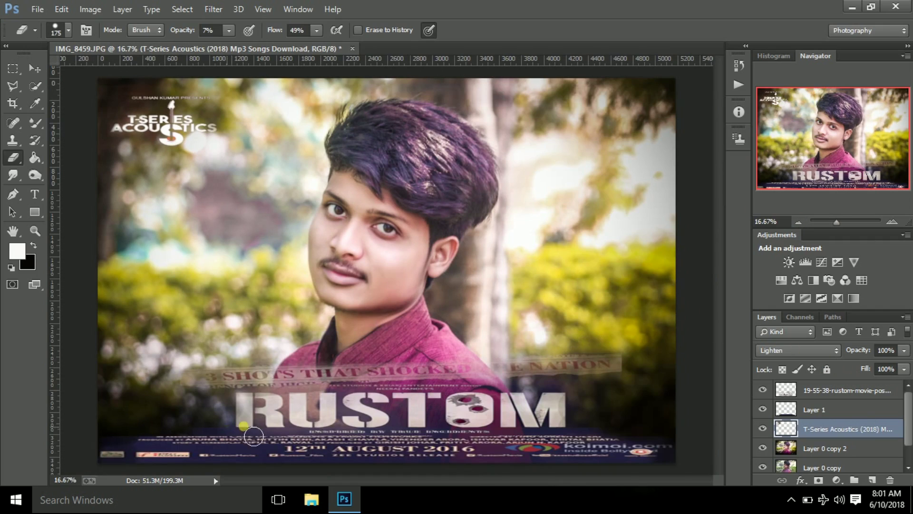
# Compare the credits strip on and off, set eraser strength to 13%, and select the Rustom title layer.
pyautogui.click(763, 409)
pyautogui.press('1')
pyautogui.press('3')
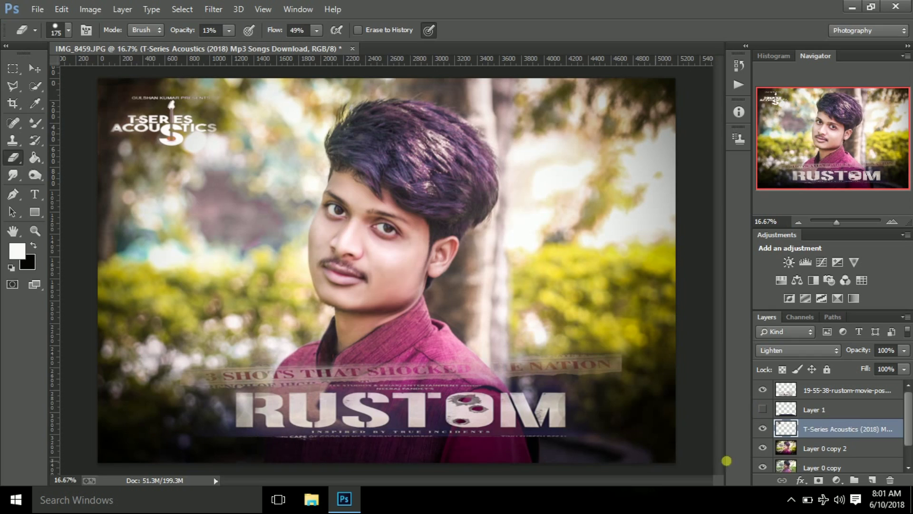
pyautogui.click(763, 410)
pyautogui.click(770, 410)
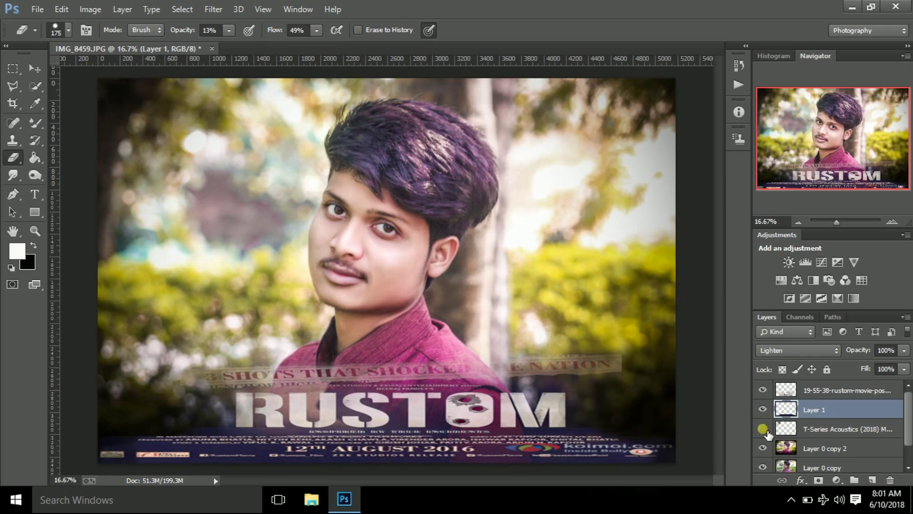
pyautogui.click(763, 408)
pyautogui.click(809, 390)
pyautogui.click(763, 410)
# Fade the bottom edge of the Rustom title and compare layer visibility.
pyautogui.moveTo(204, 445)
pyautogui.mouseDown()
pyautogui.moveTo(528, 452)
pyautogui.moveTo(194, 438)
pyautogui.moveTo(606, 457)
pyautogui.moveTo(204, 451)
pyautogui.moveTo(584, 445)
pyautogui.moveTo(256, 450)
pyautogui.mouseUp()
pyautogui.moveTo(255, 449)
pyautogui.mouseDown()
pyautogui.moveTo(581, 445)
pyautogui.moveTo(245, 448)
pyautogui.moveTo(519, 445)
pyautogui.moveTo(266, 447)
pyautogui.mouseUp()
pyautogui.click(763, 408)
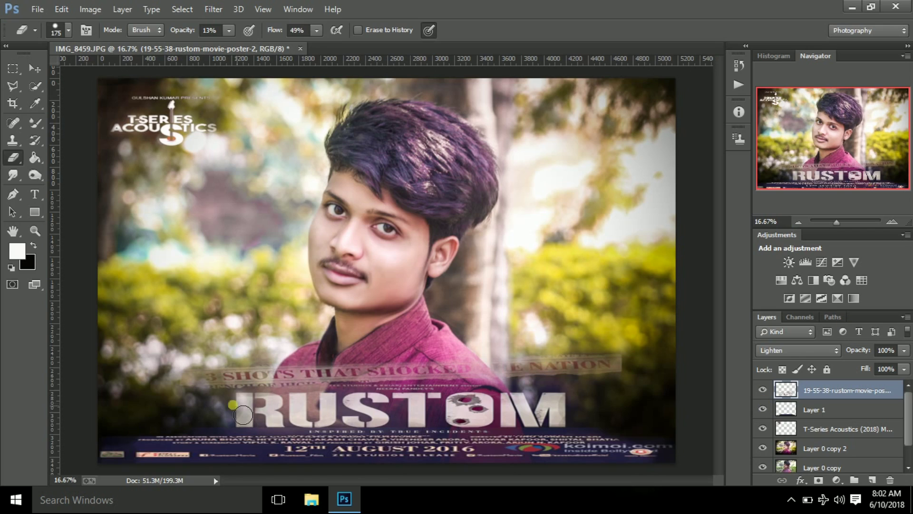
pyautogui.click(763, 429)
pyautogui.click(763, 390)
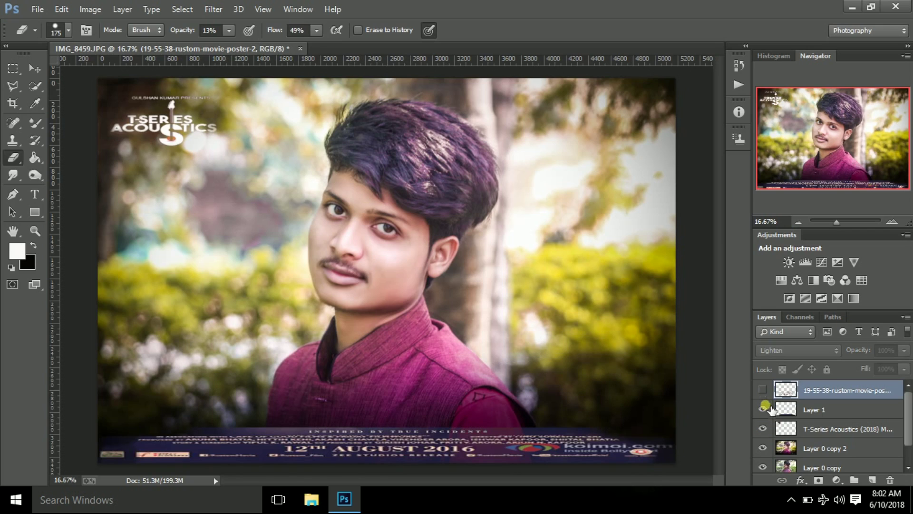
# Dismiss the hidden-layer warning and soften the top edge of the credits strip.
pyautogui.click(290, 458)
pyautogui.click(437, 196)
pyautogui.click(828, 410)
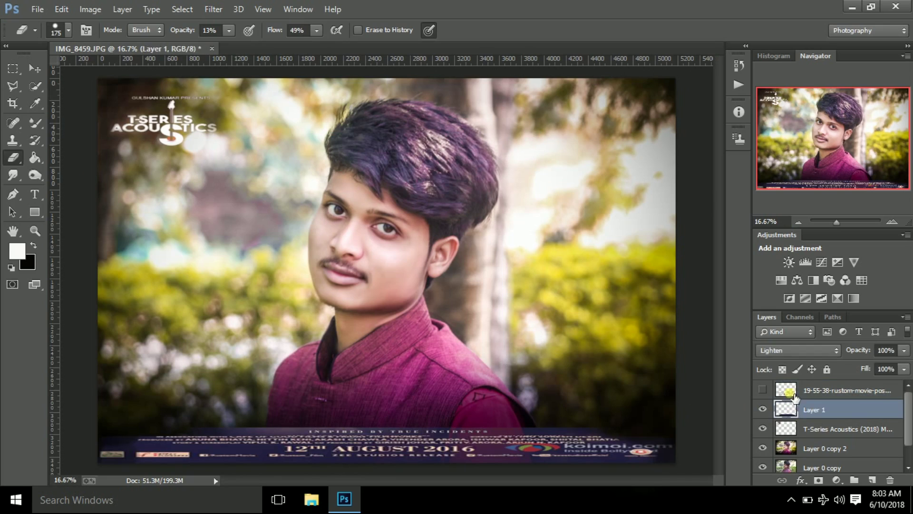
pyautogui.moveTo(196, 433)
pyautogui.mouseDown()
pyautogui.moveTo(590, 429)
pyautogui.moveTo(395, 434)
pyautogui.mouseUp()
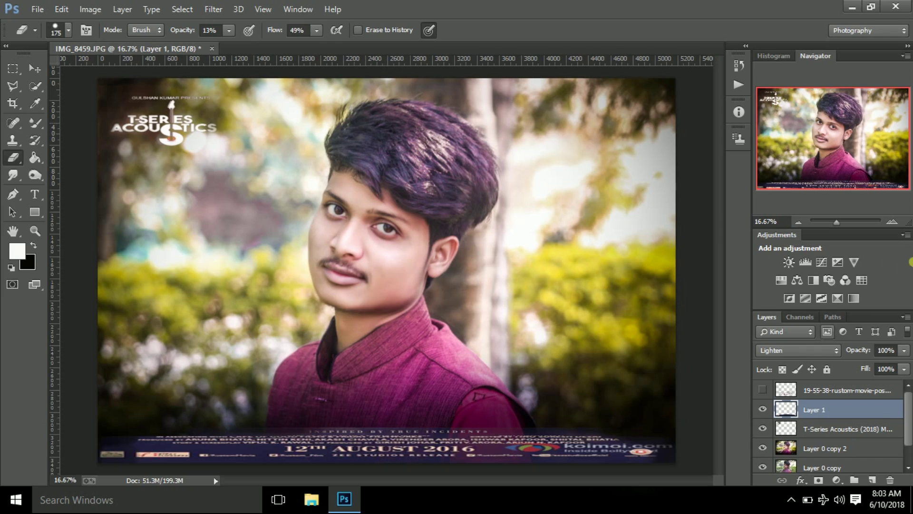
# Show the rustom poster layer again, check the whole poster, and select that layer.
pyautogui.click(763, 390)
pyautogui.click(799, 221)
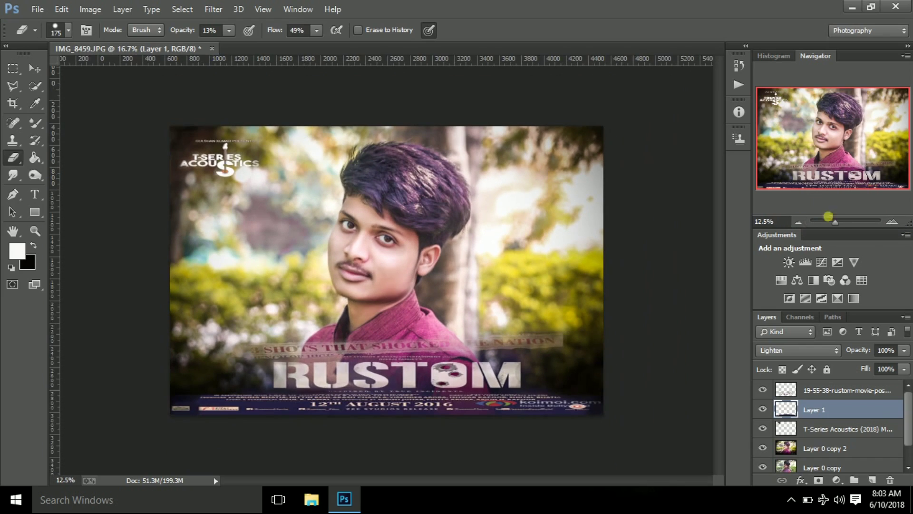
pyautogui.click(893, 222)
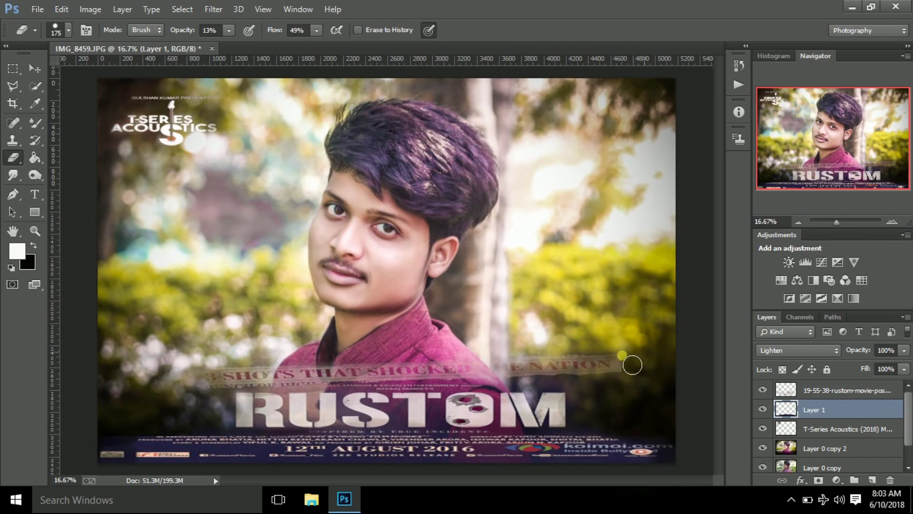
pyautogui.moveTo(792, 388); pyautogui.dragTo(809, 432)
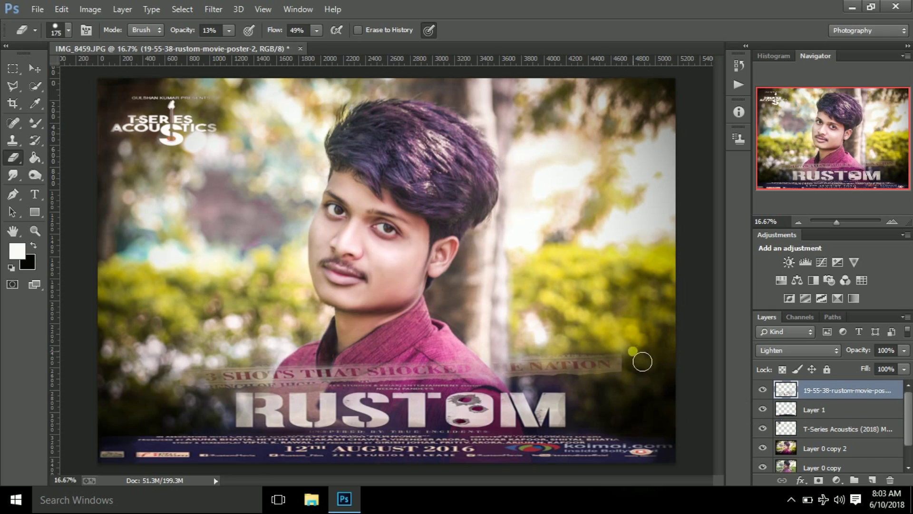
pyautogui.hotkey('ctrl', '-')
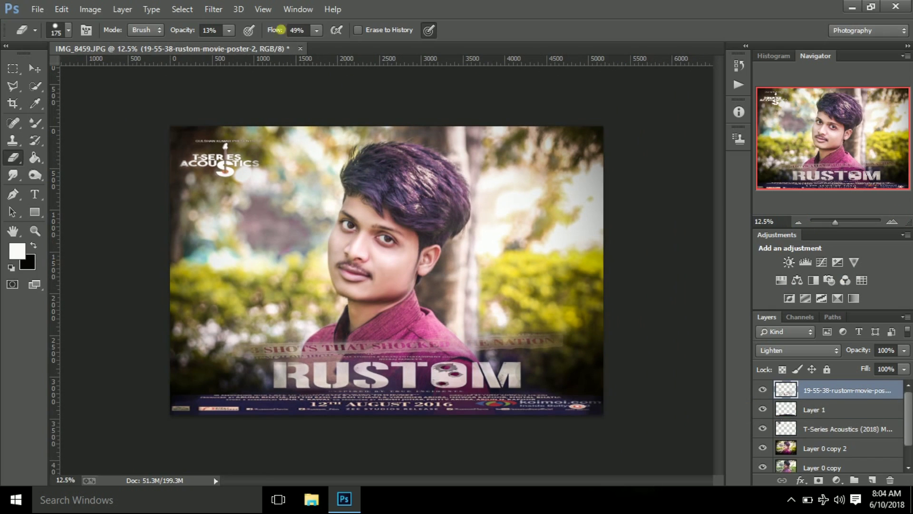
# Hide the original Layer 0 and its copy, then merge the visible poster layers into one.
pyautogui.rightClick(828, 390)
pyautogui.press('Escape')
pyautogui.scroll(-1, 808, 428)
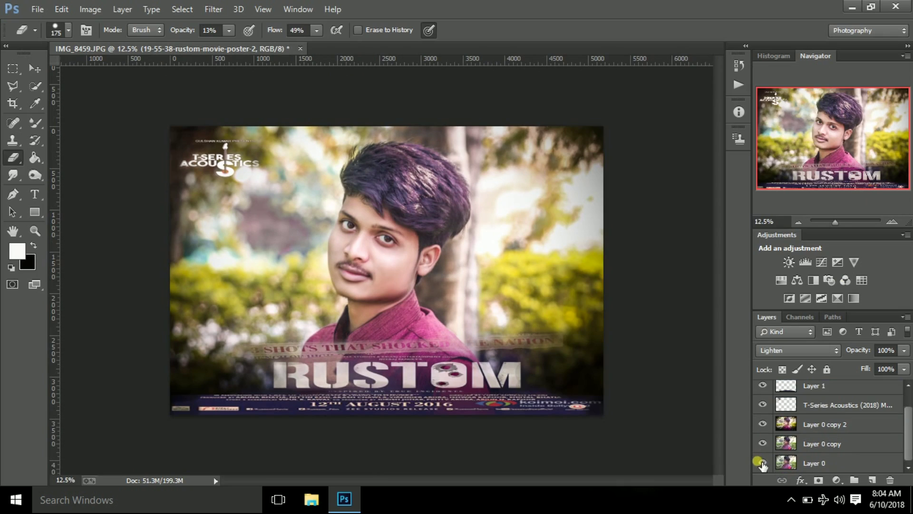
pyautogui.click(762, 463)
pyautogui.moveTo(837, 424); pyautogui.dragTo(847, 443)
pyautogui.click(762, 424)
pyautogui.rightClick(827, 404)
pyautogui.click(577, 408)
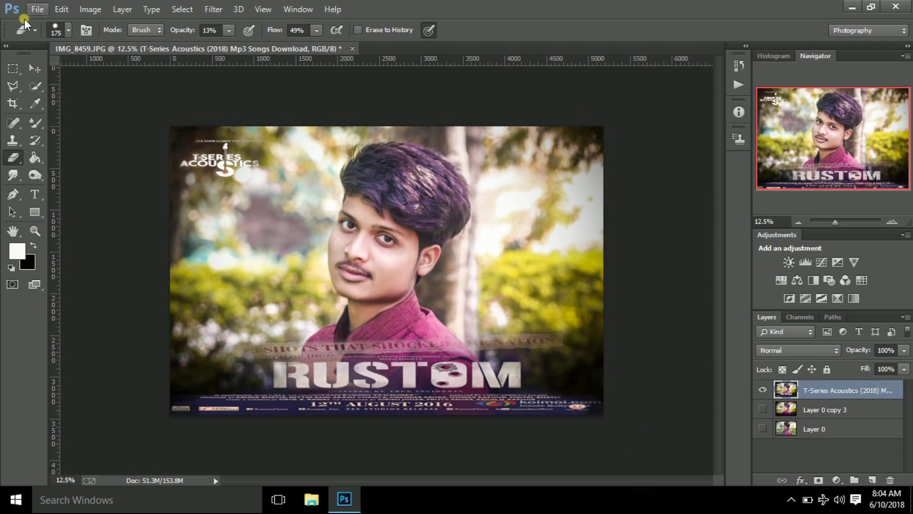
# Apply the Oil Paint filter with Shine 0 and lowered Cleanliness.
pyautogui.click(214, 9)
pyautogui.click(244, 125)
pyautogui.moveTo(764, 294); pyautogui.dragTo(726, 295)
pyautogui.moveTo(776, 147); pyautogui.dragTo(761, 148)
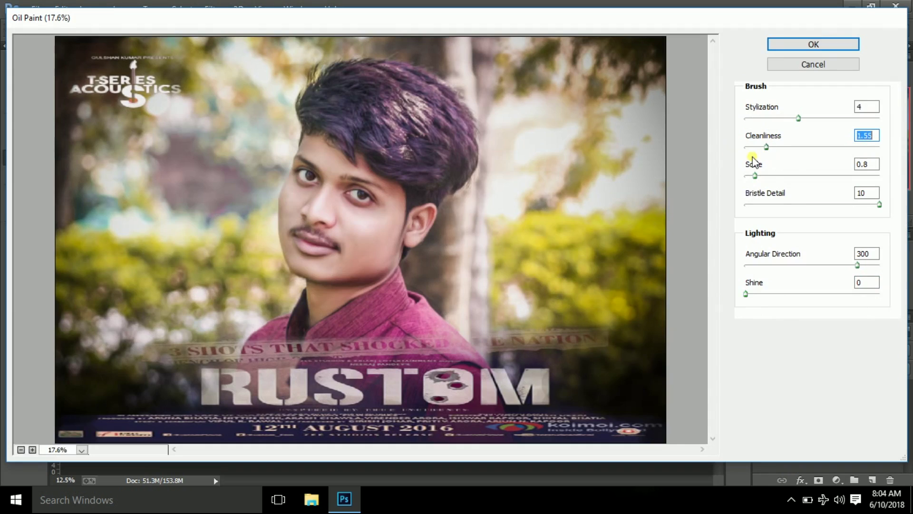
pyautogui.press('Return')
# Switch to an enlarged Mixer Brush with a higher mix and load a skin tone from the face.
pyautogui.click(892, 221)
pyautogui.click(892, 222)
pyautogui.click(892, 222)
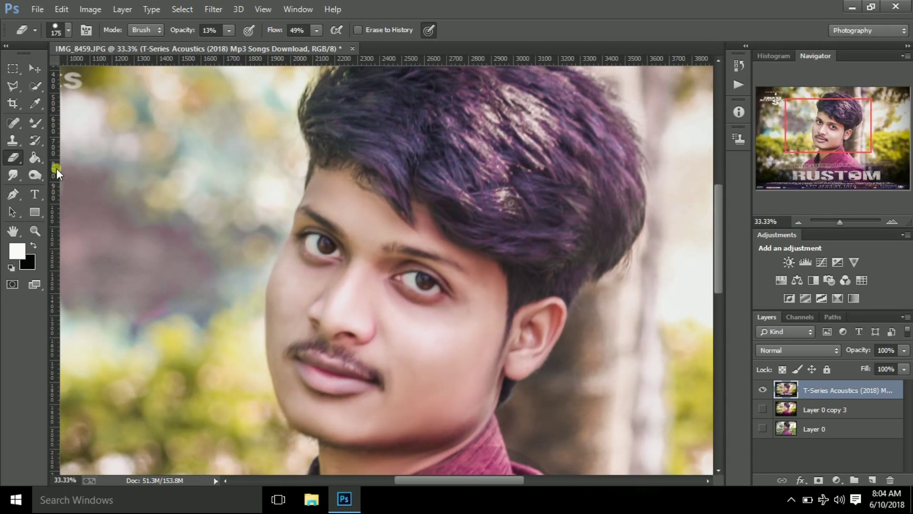
pyautogui.rightClick(35, 122)
pyautogui.click(114, 159)
pyautogui.press(']')
pyautogui.press(']')
pyautogui.press(']')
pyautogui.moveTo(495, 30); pyautogui.dragTo(437, 45)
pyautogui.keyDown('alt'); pyautogui.click(404, 319); pyautogui.keyUp('alt')
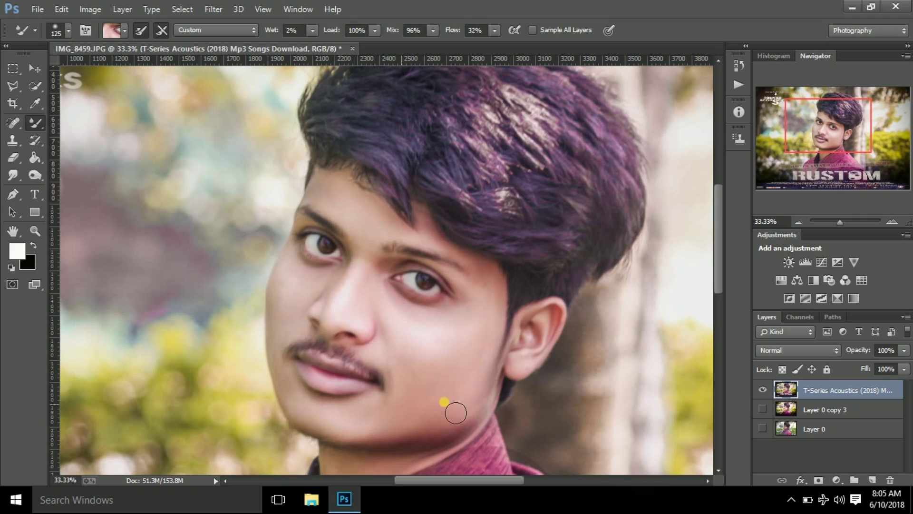
pyautogui.click(837, 221)
pyautogui.click(214, 9)
pyautogui.click(228, 65)
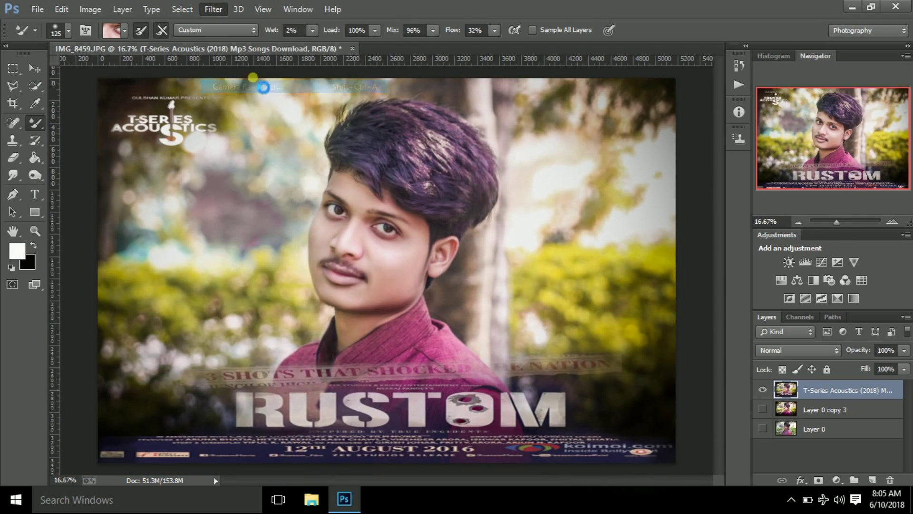
# In Camera Raw, set Exposure +0.25, Contrast +3, Clarity +17 and Vibrance +39.
pyautogui.scroll(-3, 768, 261)
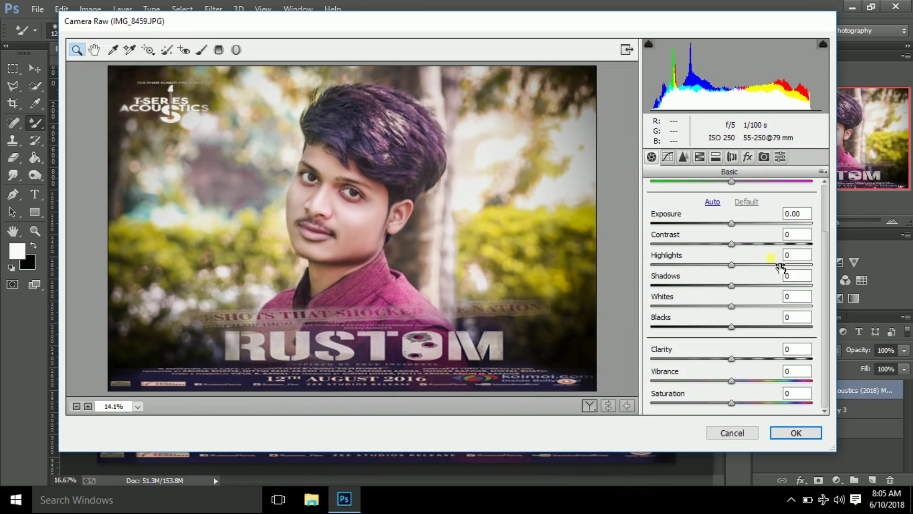
pyautogui.scroll(3, 781, 268)
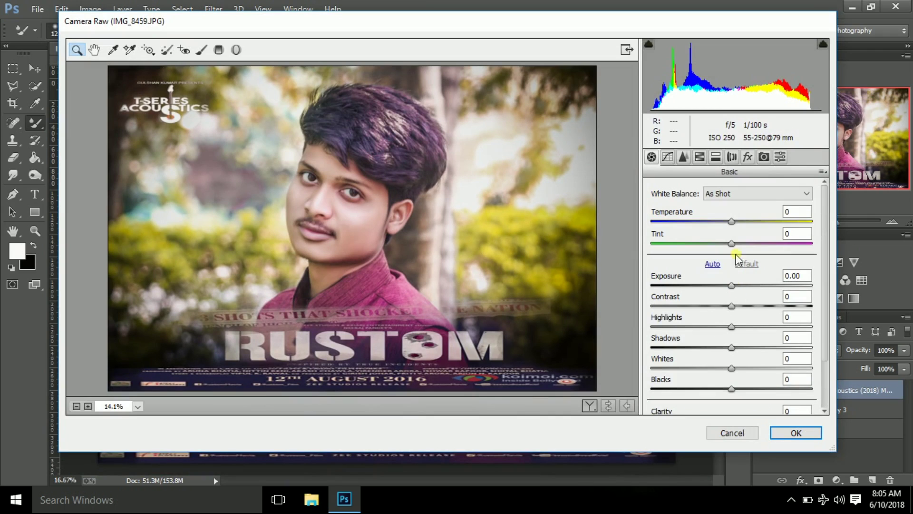
pyautogui.moveTo(732, 286); pyautogui.dragTo(735, 285)
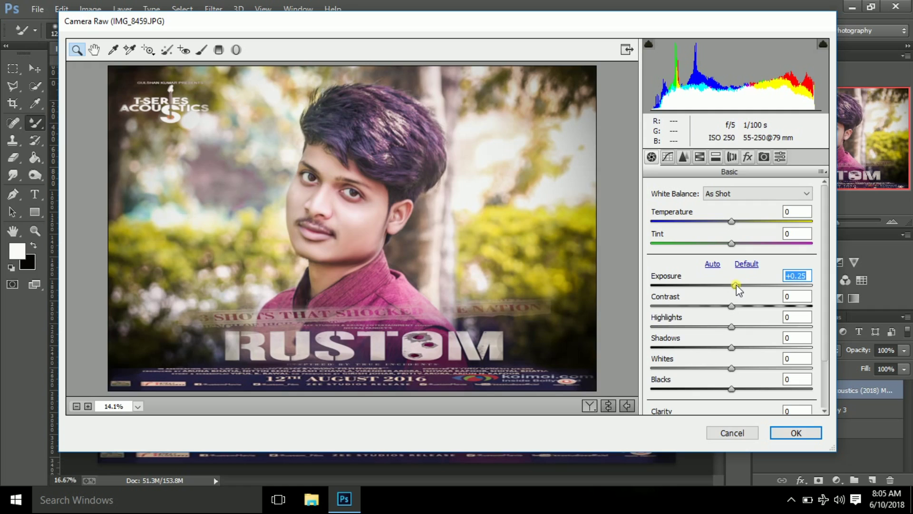
pyautogui.moveTo(732, 306)
pyautogui.mouseDown()
pyautogui.moveTo(724, 327)
pyautogui.moveTo(744, 358)
pyautogui.mouseUp()
pyautogui.scroll(-3, 745, 351)
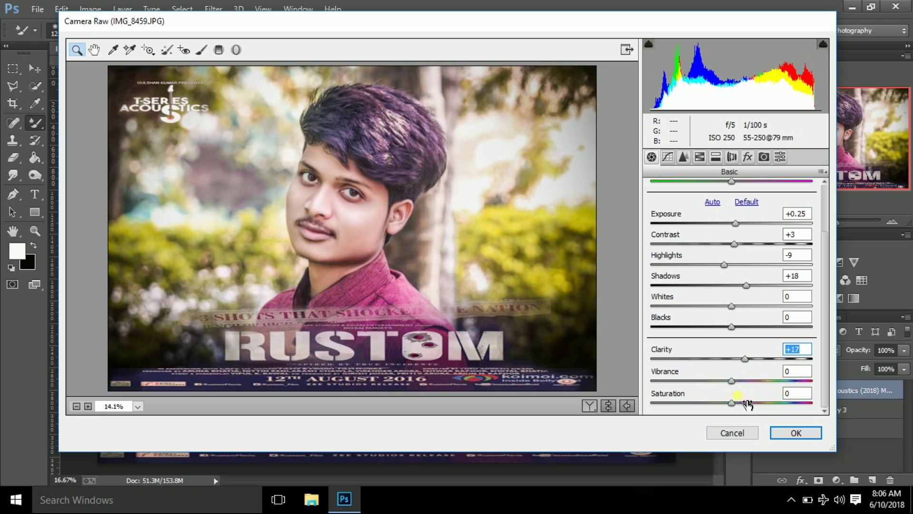
pyautogui.moveTo(733, 382); pyautogui.dragTo(765, 381)
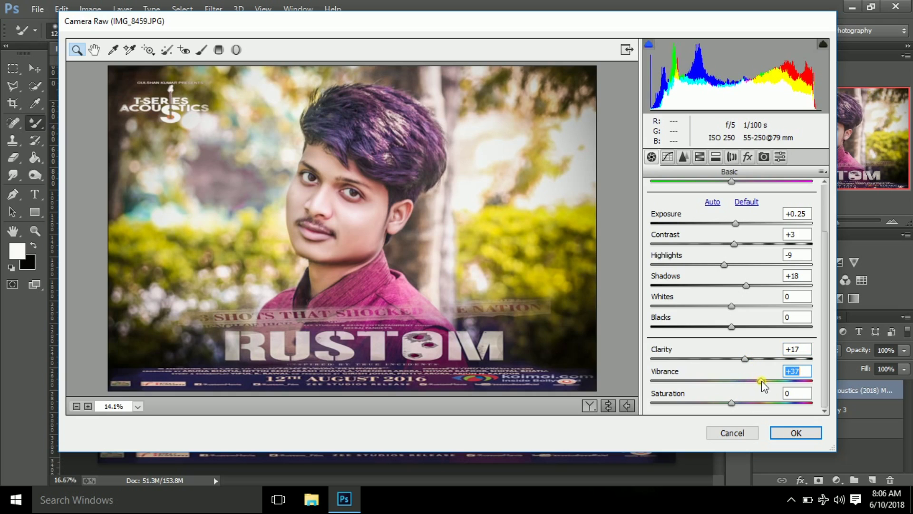
pyautogui.moveTo(766, 381); pyautogui.dragTo(762, 380)
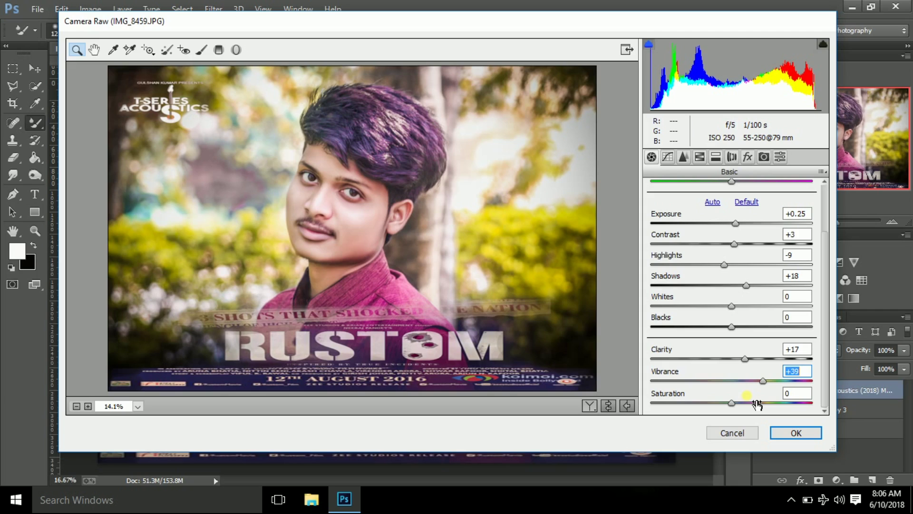
# Set Luminance noise reduction to 92, then start darkening the upper-right corner with the Adjustment Brush.
pyautogui.click(689, 159)
pyautogui.click(700, 157)
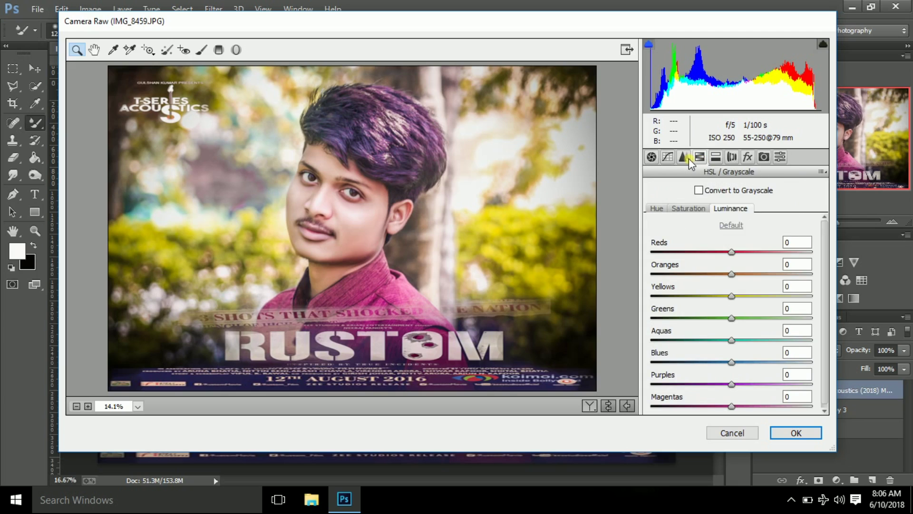
pyautogui.click(686, 159)
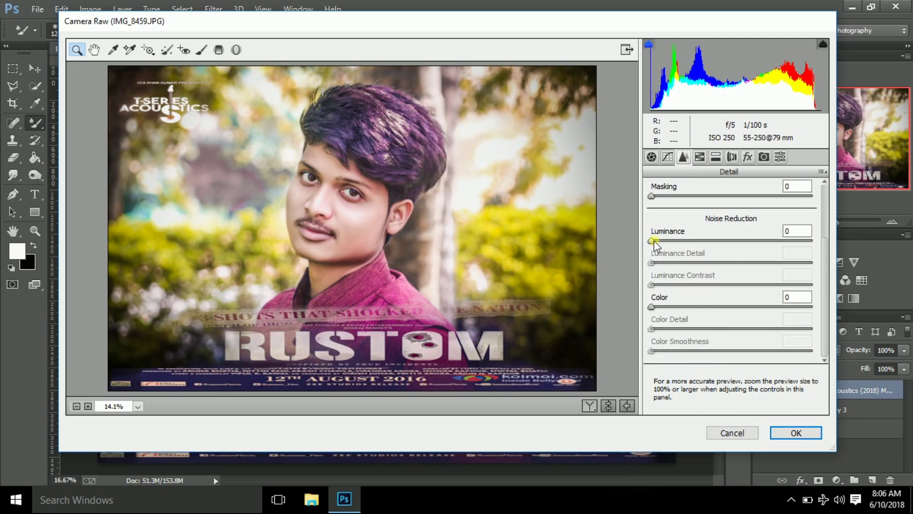
pyautogui.moveTo(655, 240); pyautogui.dragTo(814, 240)
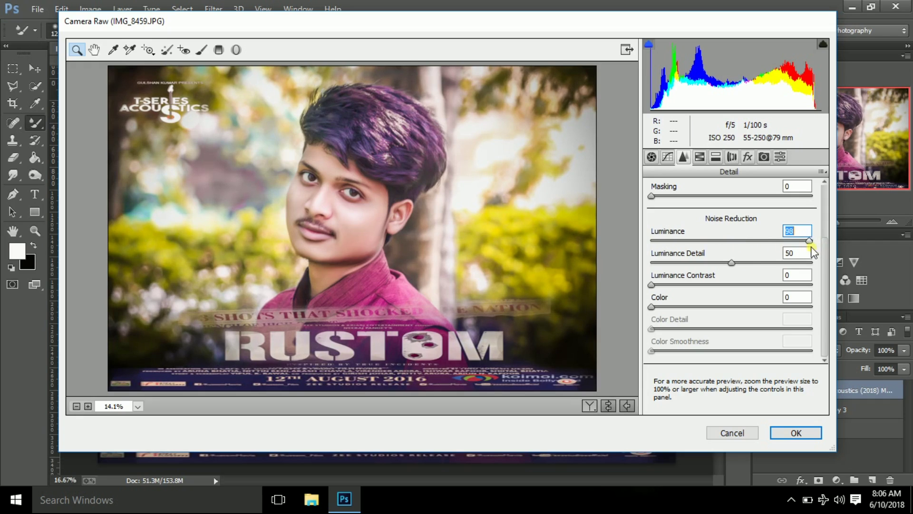
pyautogui.moveTo(768, 241)
pyautogui.mouseDown()
pyautogui.moveTo(804, 241)
pyautogui.moveTo(798, 247)
pyautogui.mouseUp()
pyautogui.click(88, 406)
pyautogui.click(76, 406)
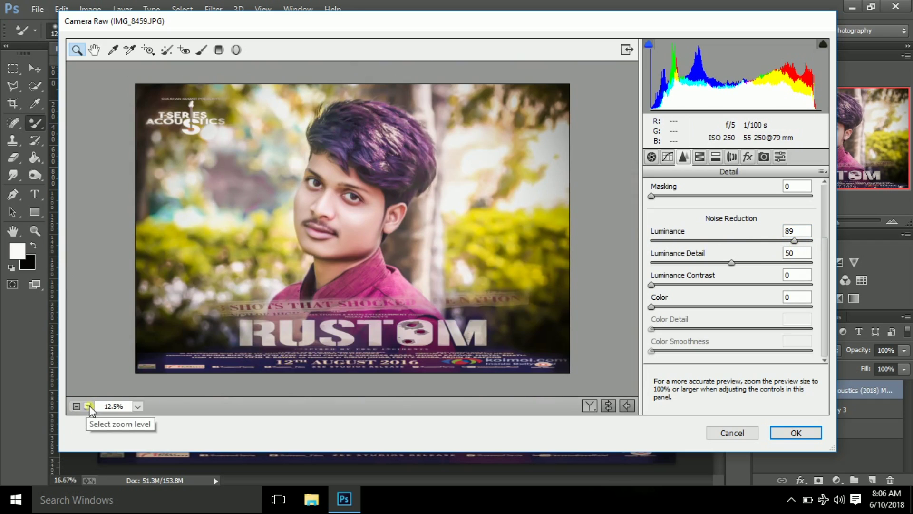
pyautogui.moveTo(796, 242); pyautogui.dragTo(807, 241)
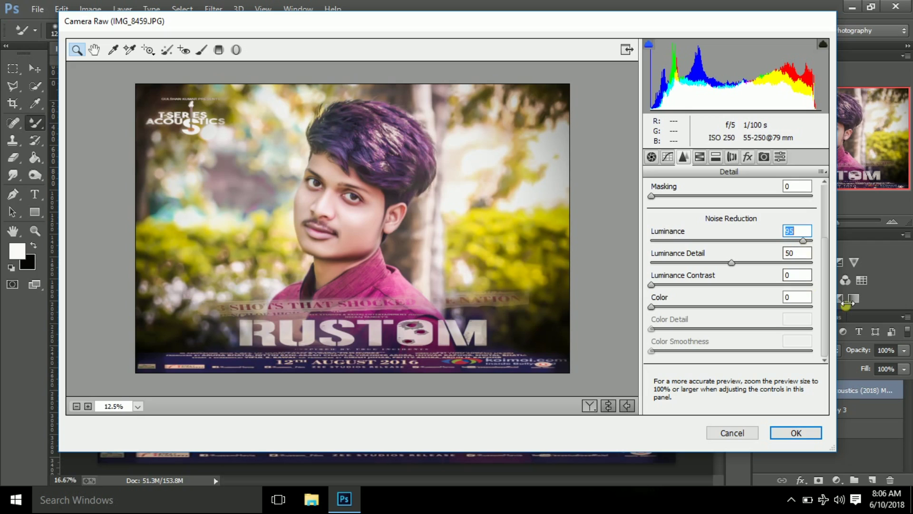
pyautogui.click(88, 406)
pyautogui.click(76, 406)
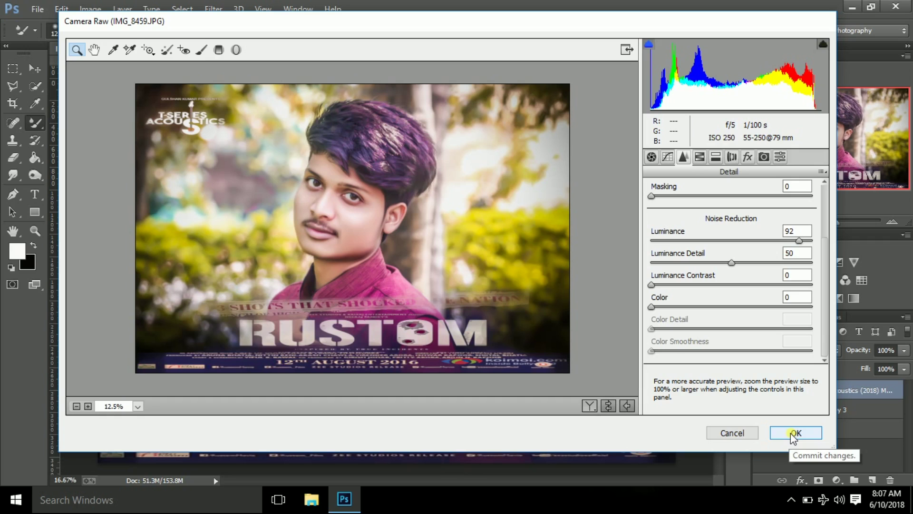
pyautogui.press('k')
pyautogui.moveTo(547, 105); pyautogui.dragTo(592, 153)
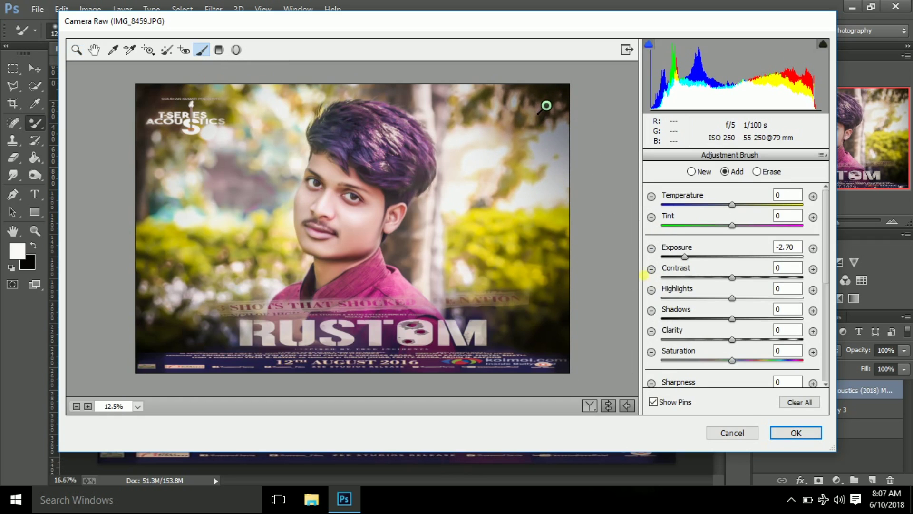
# Confirm the Camera Raw noise reduction and corner darkening so they apply to the merged poster.
pyautogui.click(787, 434)
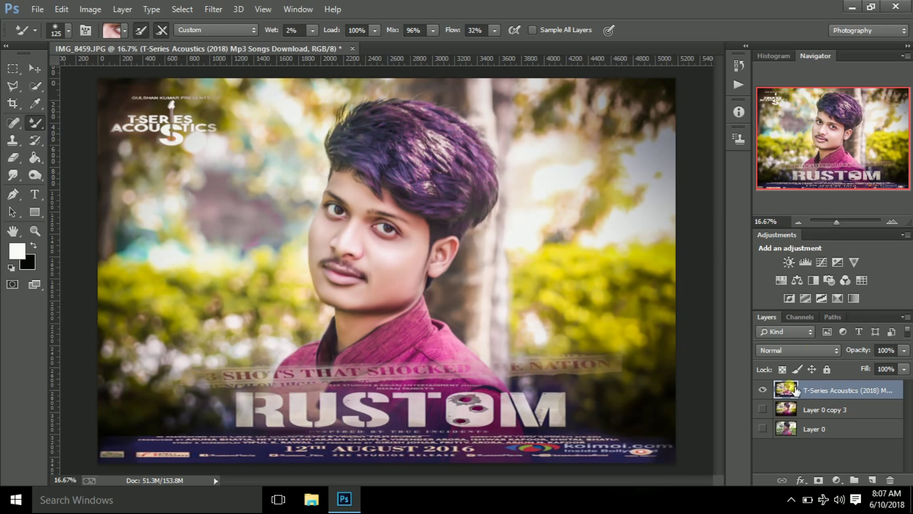
pyautogui.click(798, 222)
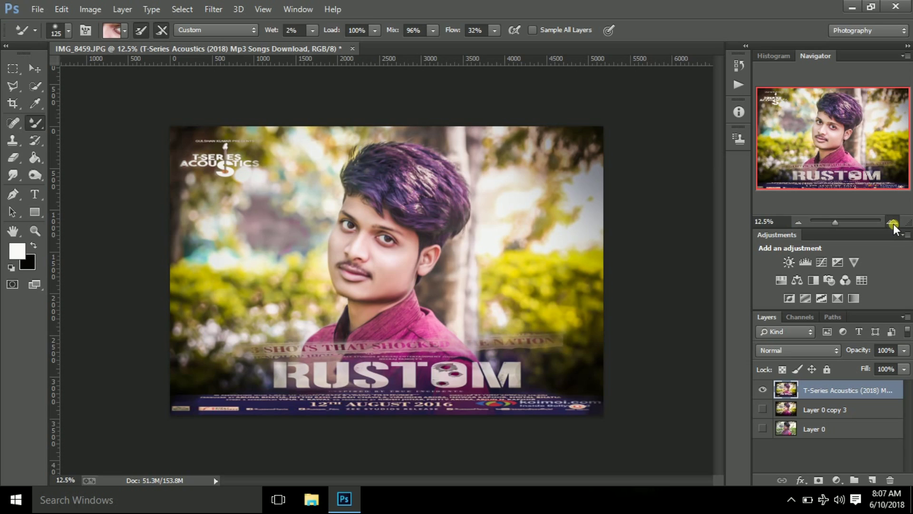
pyautogui.click(892, 222)
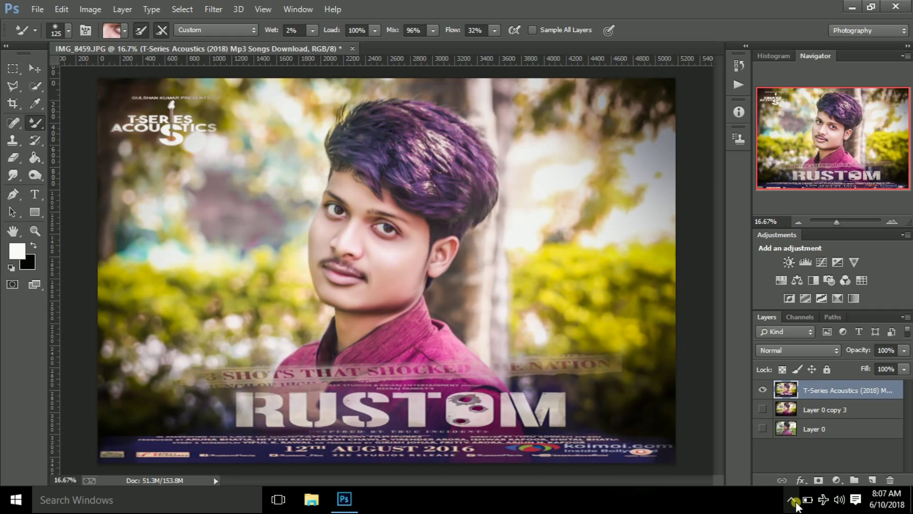
pyautogui.click(793, 500)
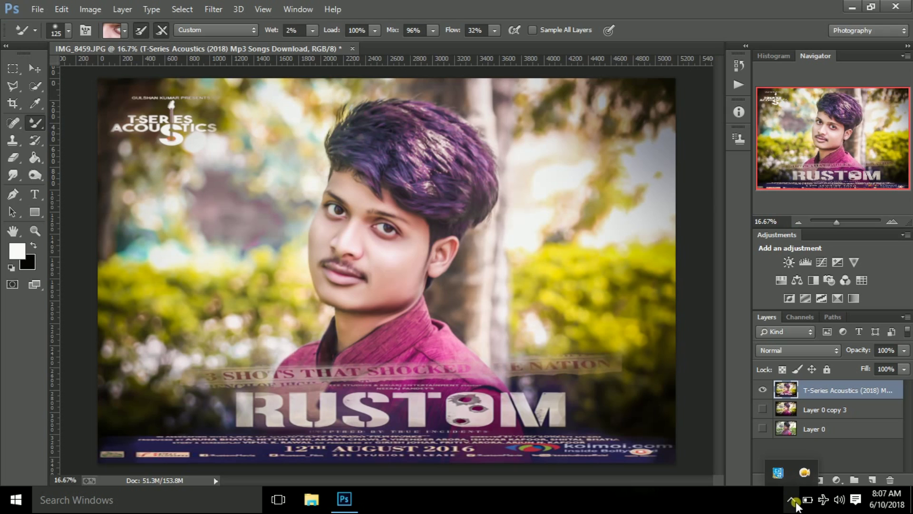